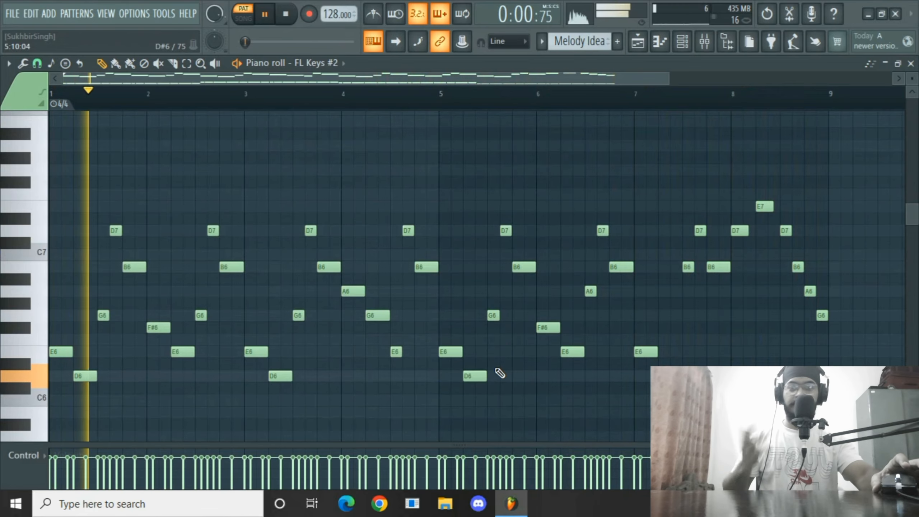
Create a new pattern and name it CHords.
key("space")
scroll(503, 371, "down", 2)
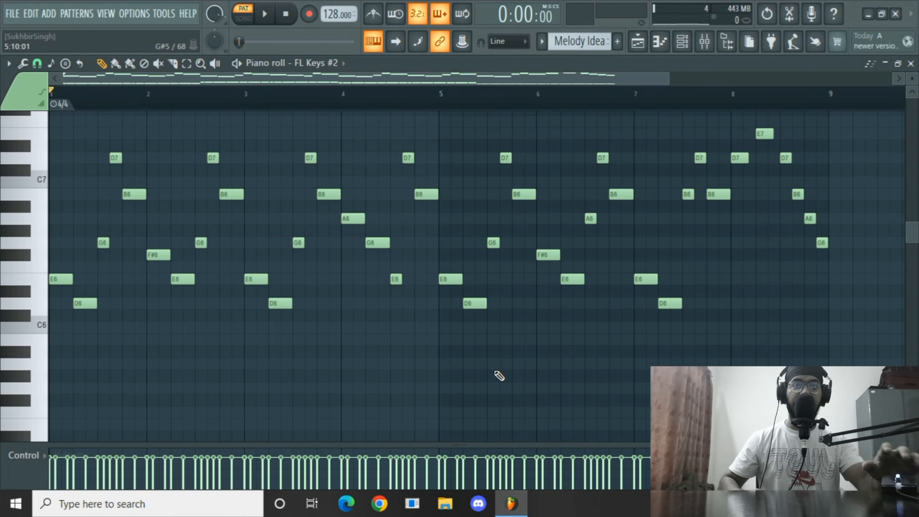
scroll(499, 376, "down", 10)
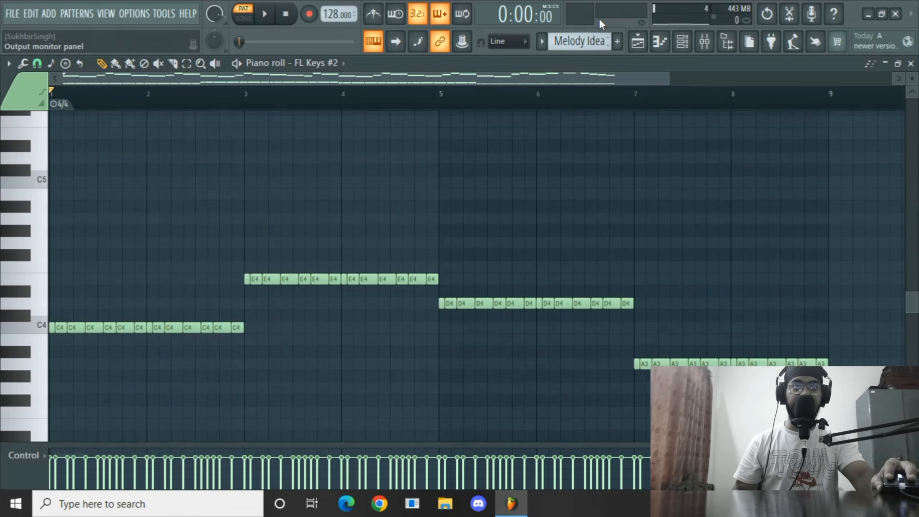
left_click(579, 41)
left_click(660, 69)
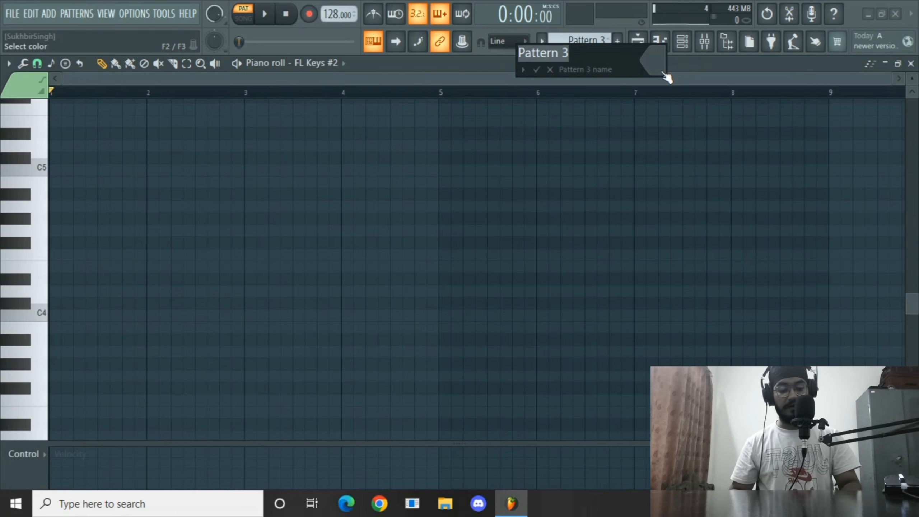
key("BackSpace")
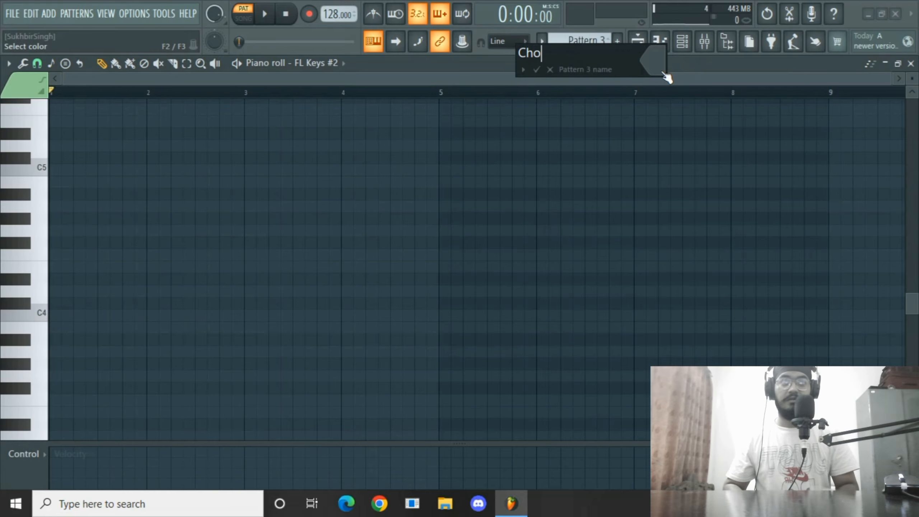
key("Return")
Copy the bass notes from the Melody Idea pattern and paste them into the CHords pattern.
scroll(513, 232, "up", 10)
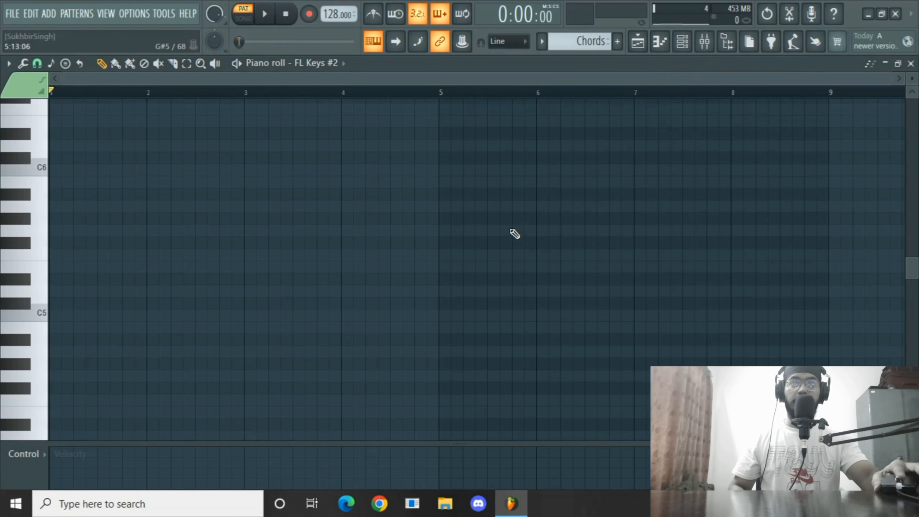
scroll(515, 249, "down", 12)
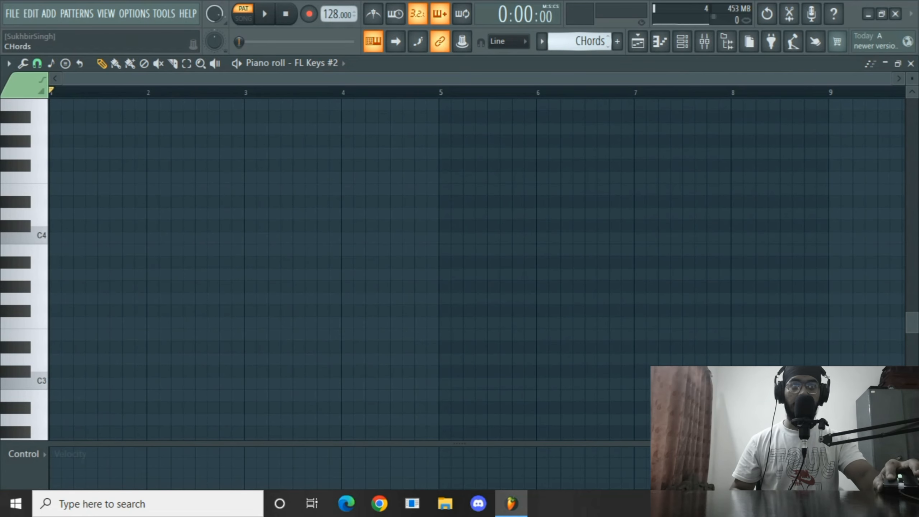
scroll(563, 36, "up", 1)
left_click_drag(867, 172, 195, 311)
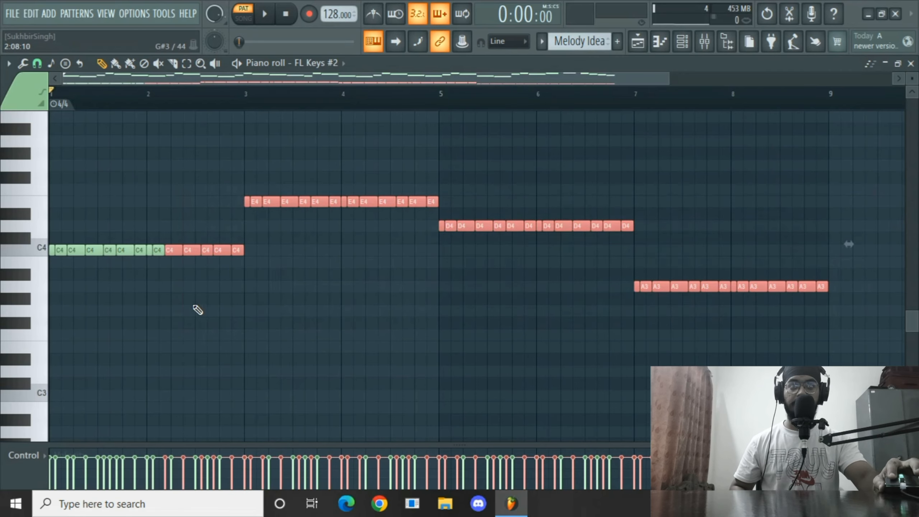
key("ctrl+a")
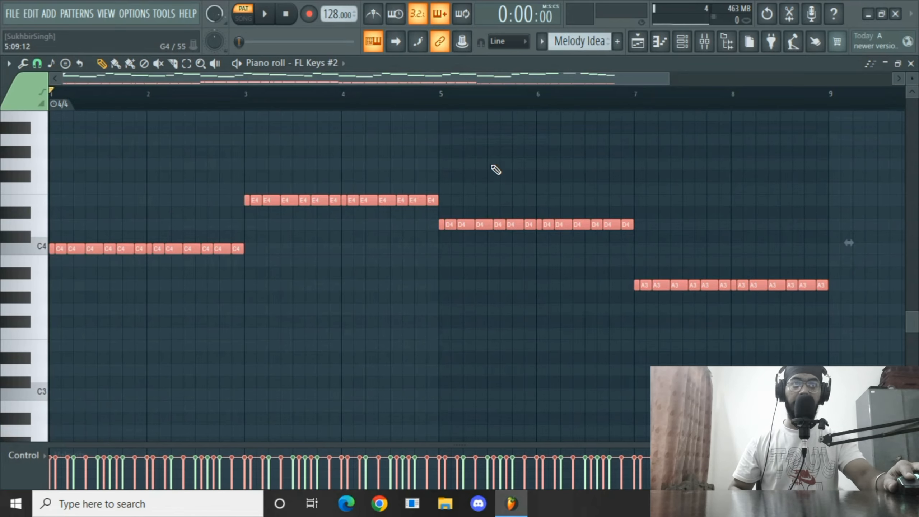
left_click_drag(592, 41, 593, 49)
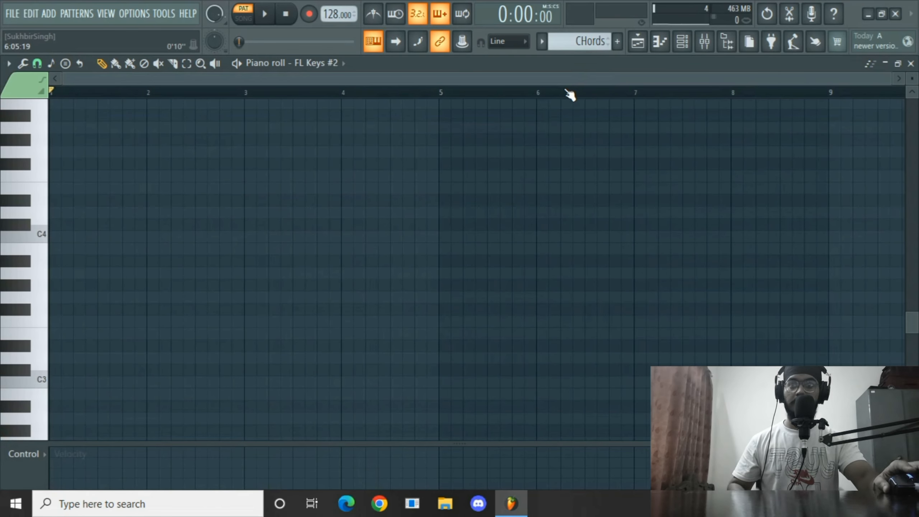
key("ctrl+v")
key("ctrl+d")
mouse_move(250, 232)
left_mouse_down()
mouse_move(55, 256)
mouse_move(62, 262)
left_mouse_up()
key("Delete")
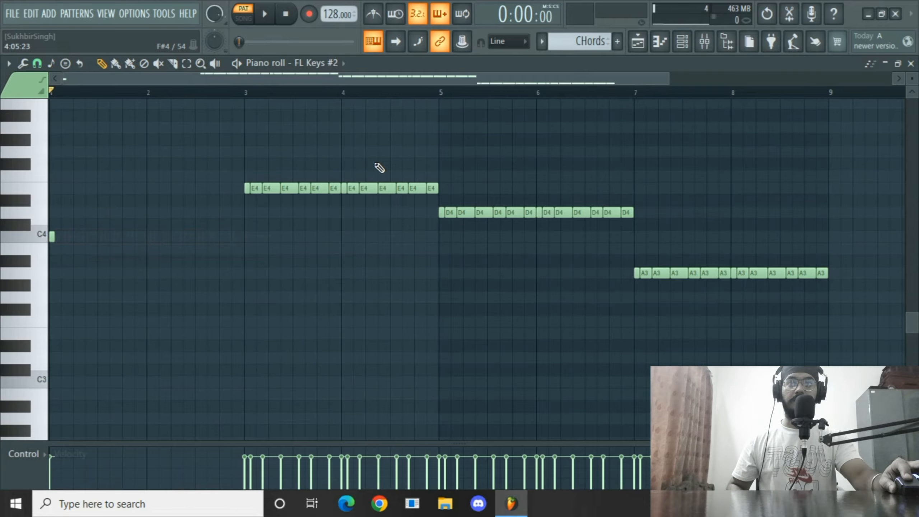
left_click_drag(439, 174, 263, 210)
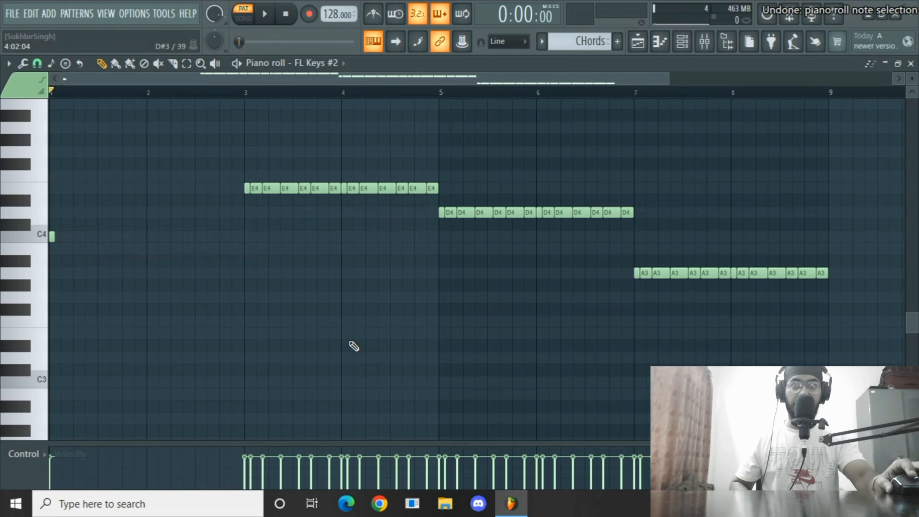
key("ctrl+z")
scroll(239, 365, "up", 3)
scroll(210, 360, "down", 2)
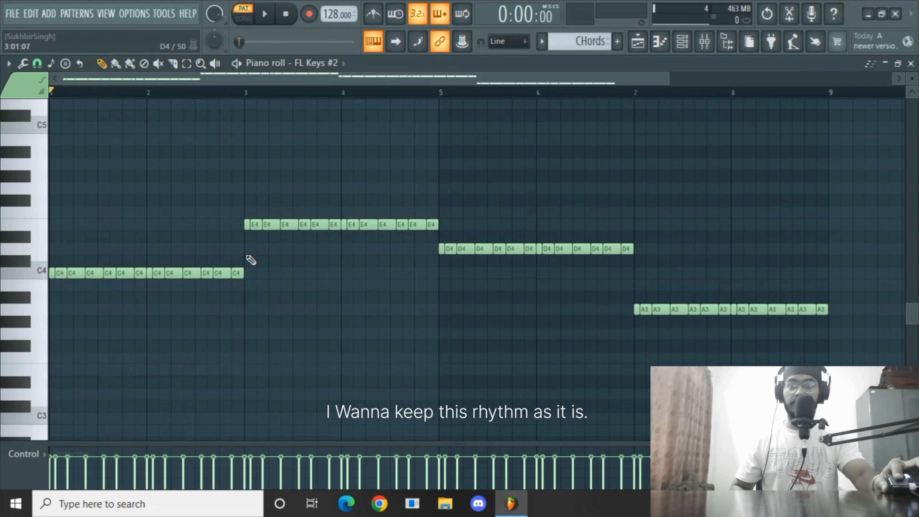
Duplicate the C4 notes of bars 1–2 up to G4.
left_click_drag(246, 255, 54, 297)
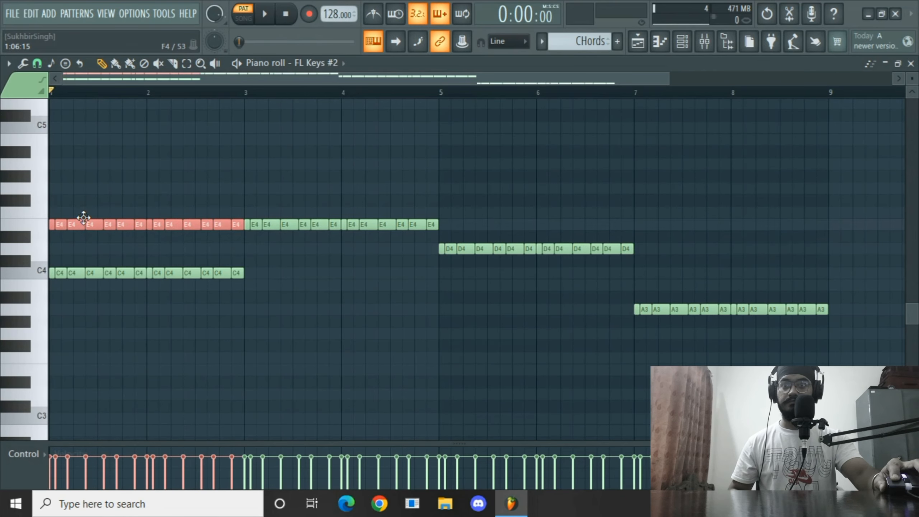
left_click_drag(83, 217, 84, 197)
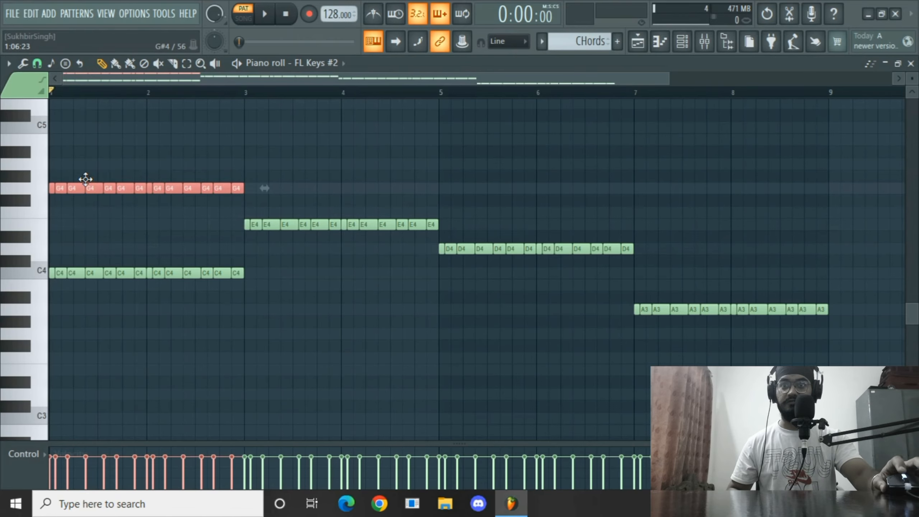
key("space")
Add C5 and E5 copies of the bars 1–2 notes to complete the chord stack.
scroll(93, 326, "up", 3)
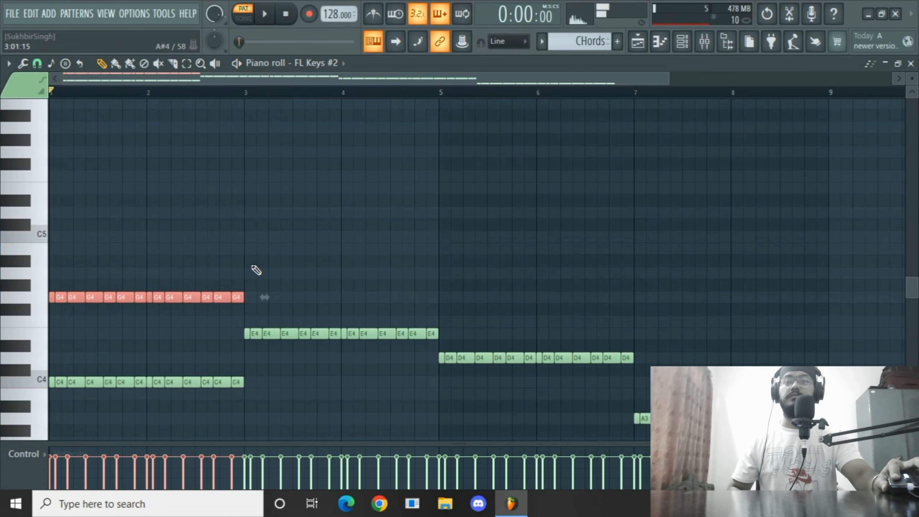
left_click_drag(112, 298, 109, 235)
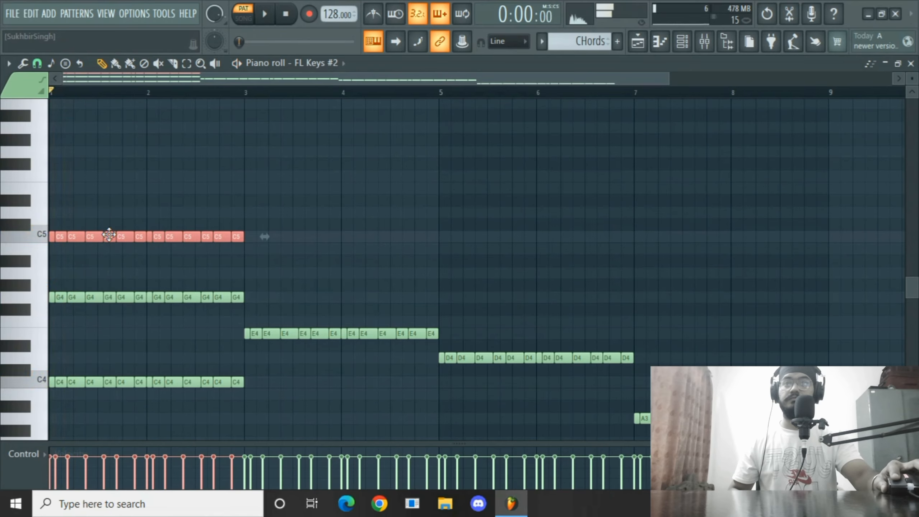
key("space")
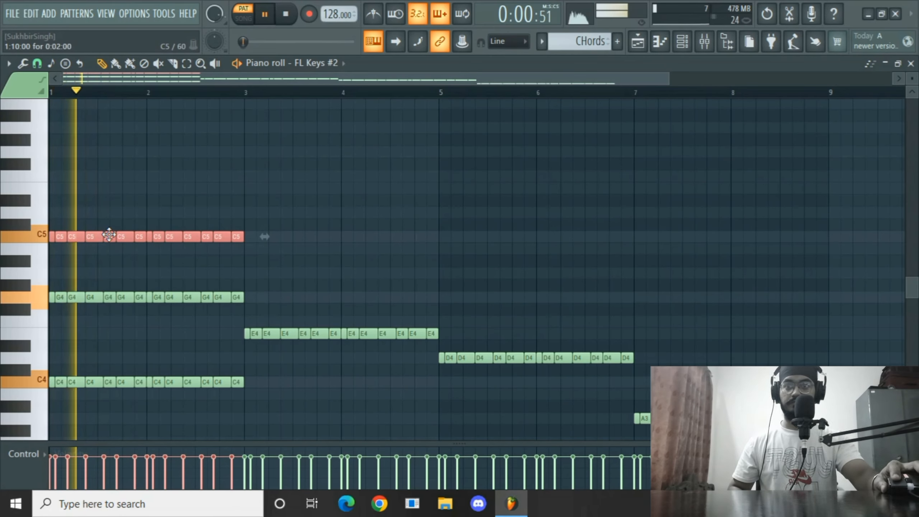
left_click_drag(109, 235, 108, 187)
key("space")
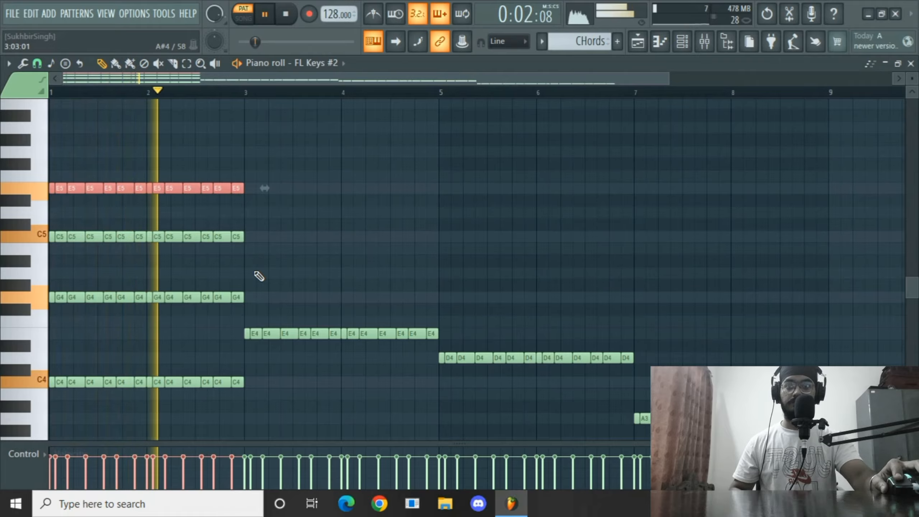
Add a B4 copy of the E4 notes in bars 3–4.
key("space")
left_click_drag(261, 282, 269, 248)
key("space")
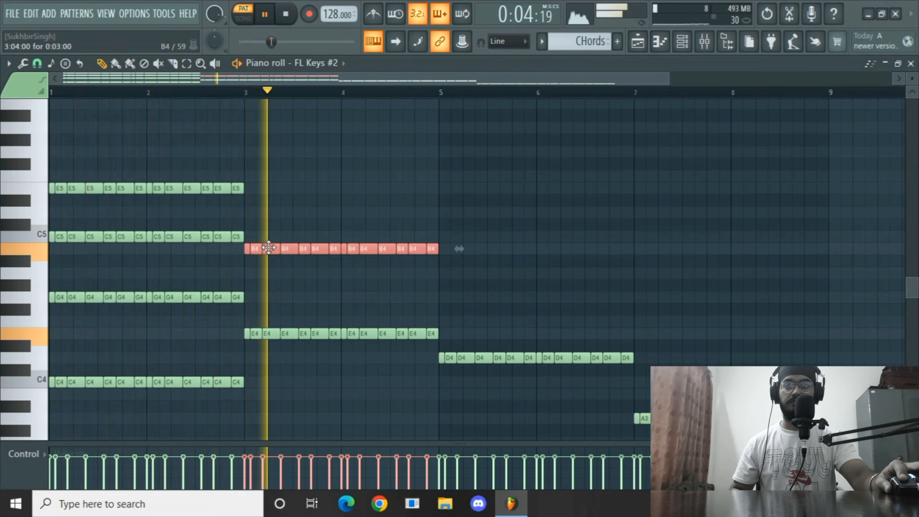
key("space")
Copy the G4 notes from bars 1–2 into bars 3–4 and raise the copy to E5.
left_click_drag(281, 280, 48, 339)
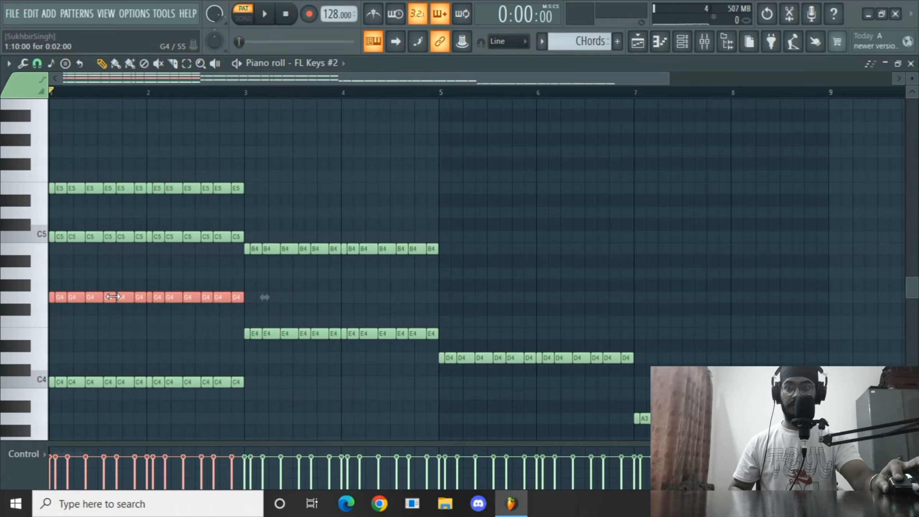
left_click_drag(108, 297, 307, 291)
key("space")
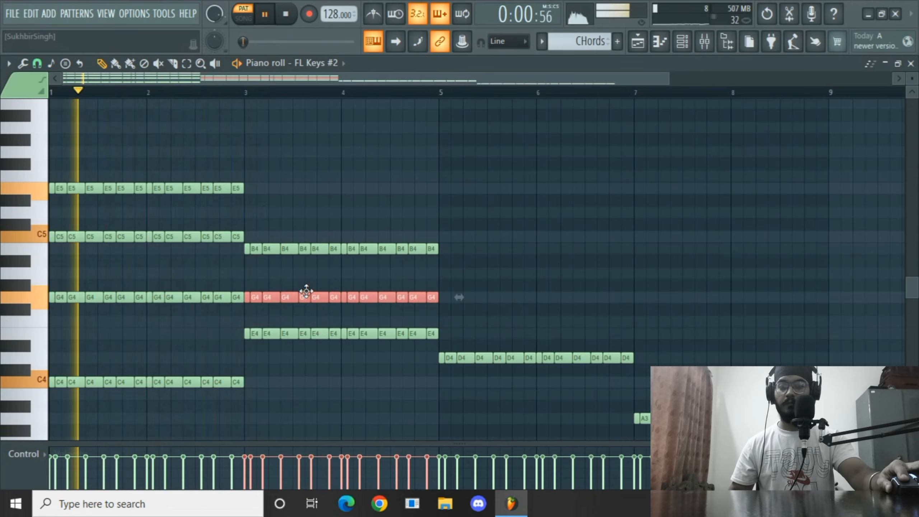
left_click_drag(304, 292, 296, 186)
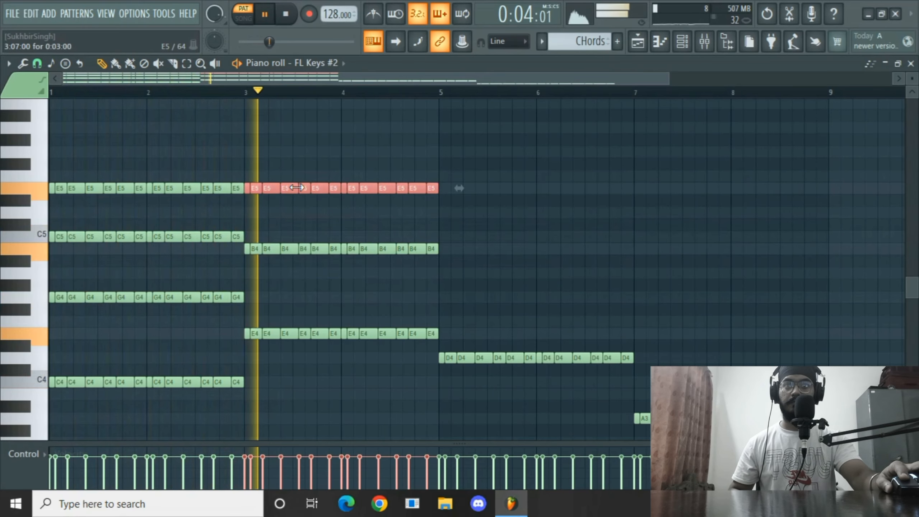
key("space")
Add a G5 copy of the E5 notes in bars 3–4.
key("space")
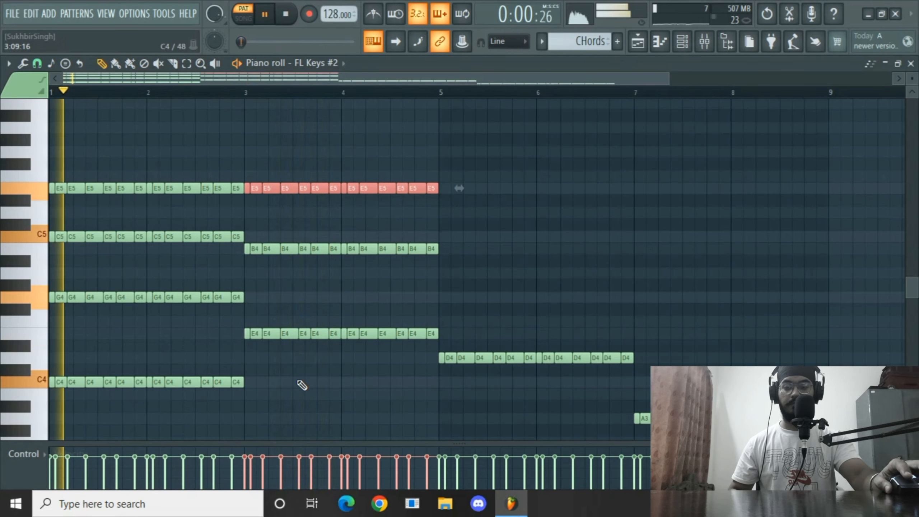
key("space")
left_click_drag(260, 186, 261, 149, "shift")
key("space")
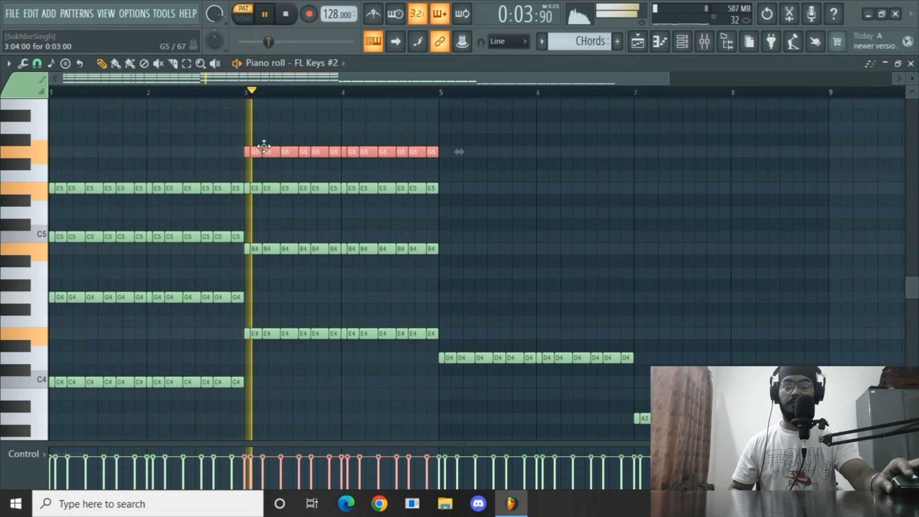
Add A4 and E5 notes above the D4 notes in bars 5–6.
scroll(373, 224, "up", 2)
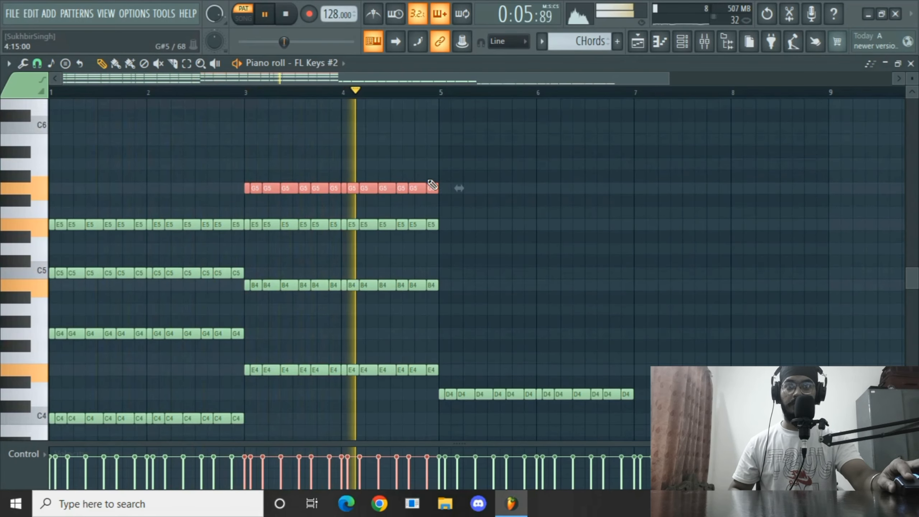
key("space")
left_click_drag(454, 282, 462, 224, "ctrl")
key("space")
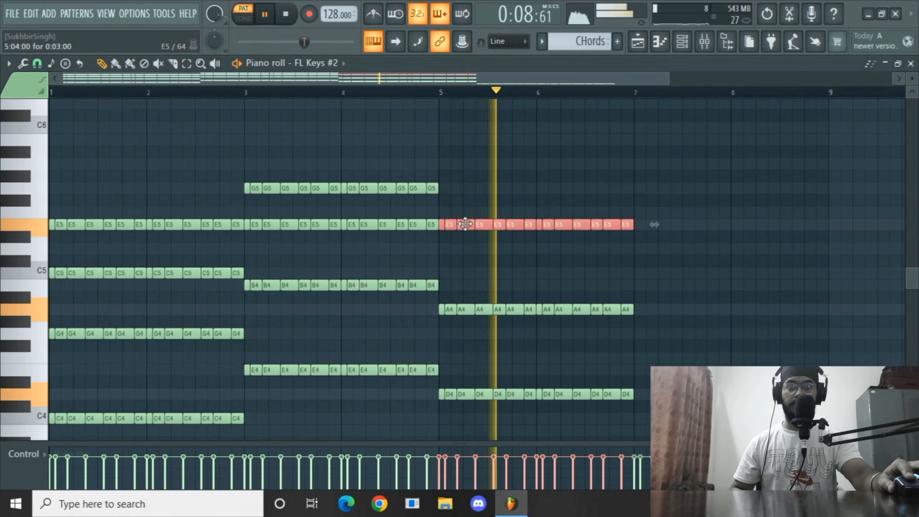
Lower the bars 5–6 E5 notes to D#5 and add an F#5 copy above them.
key("space")
scroll(467, 214, "down", 1)
key("Down")
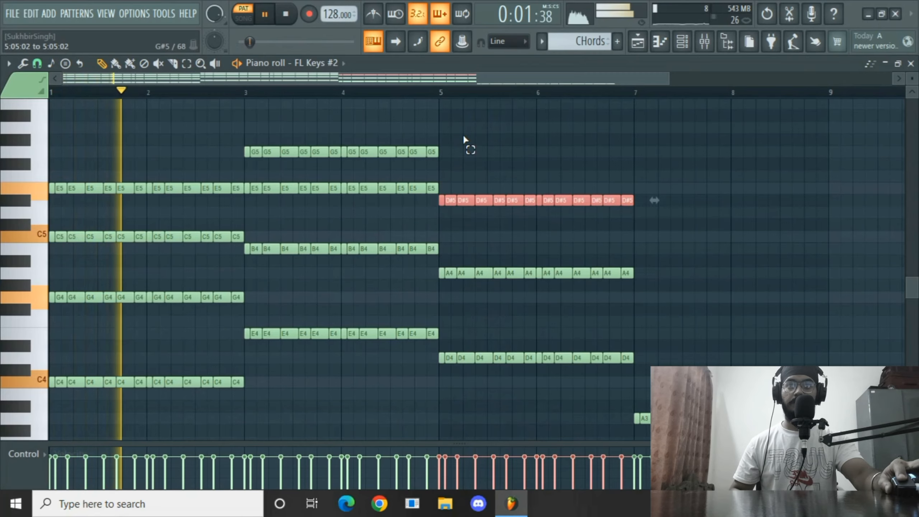
left_click_drag(463, 134, 457, 164, "ctrl")
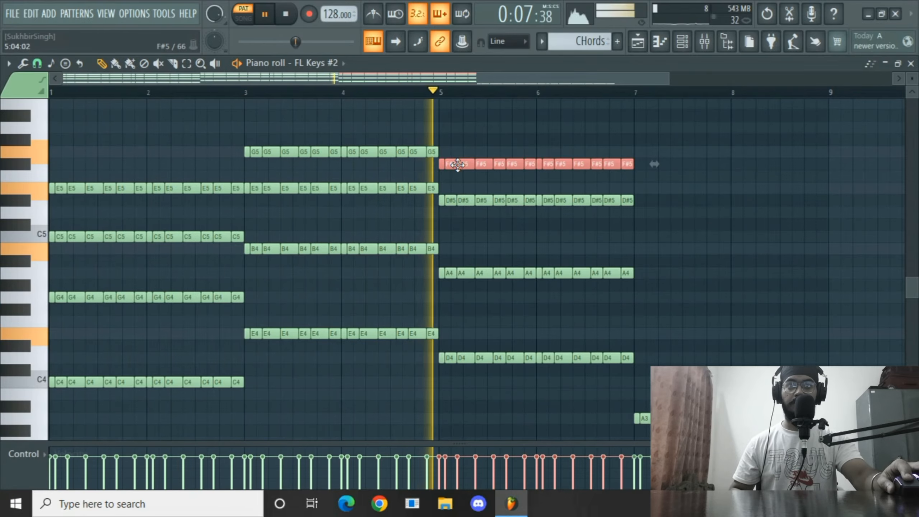
Lower the D#5 notes in bars 5–6 to D5.
left_click_drag(643, 183, 442, 221, "ctrl")
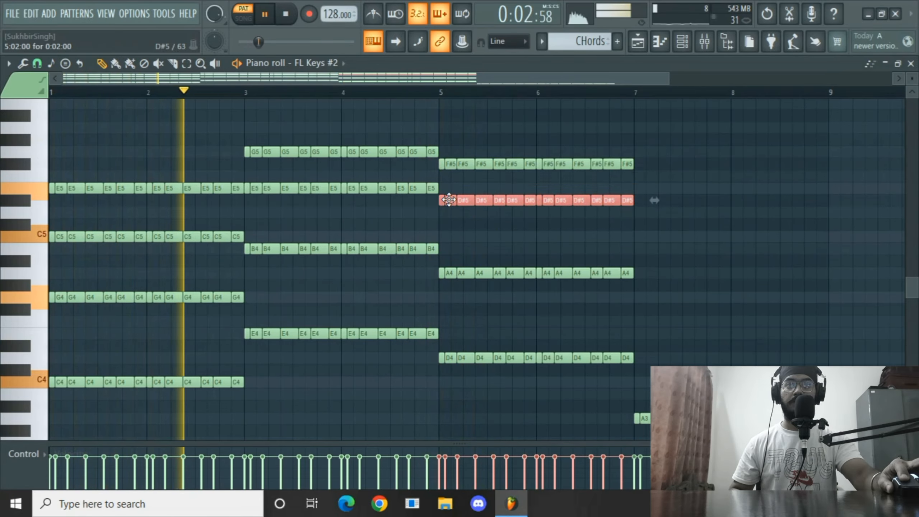
key("shift+Down")
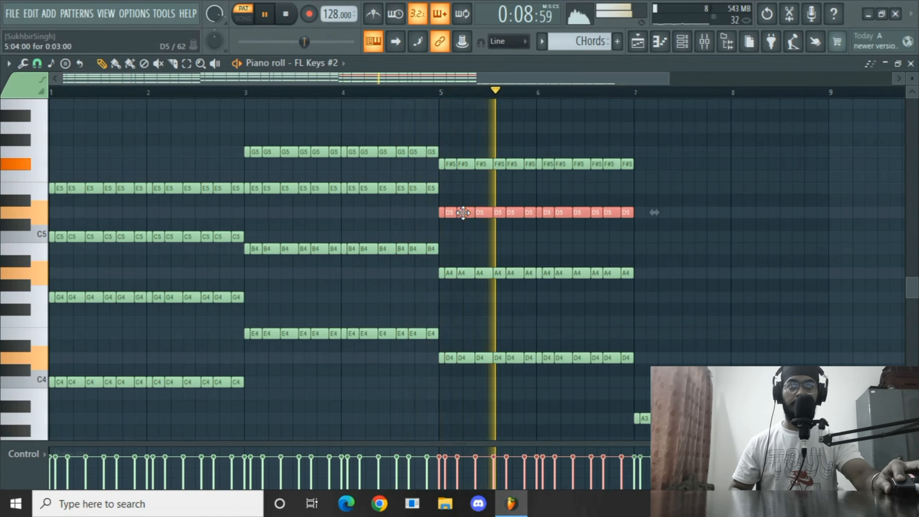
Add E4 notes above the A3 notes in bars 7–8.
left_click_drag(463, 213, 658, 335, "shift")
key("space")
key("space")
key("space")
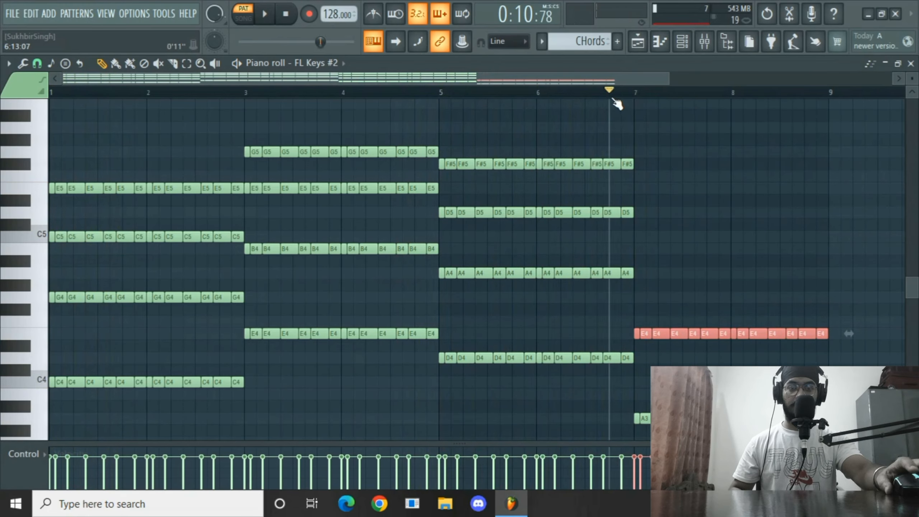
key("space")
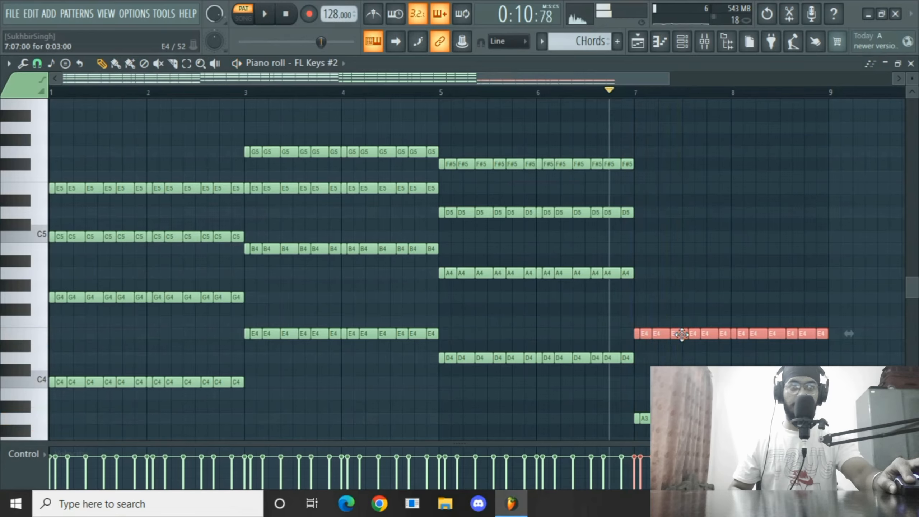
Add C5 and E5 copies of the E4 notes in bars 7–8.
mouse_move(678, 280)
left_mouse_down()
mouse_move(681, 220)
mouse_move(679, 255)
mouse_move(680, 232)
left_mouse_up()
key("space")
key("space")
key("space")
key("space")
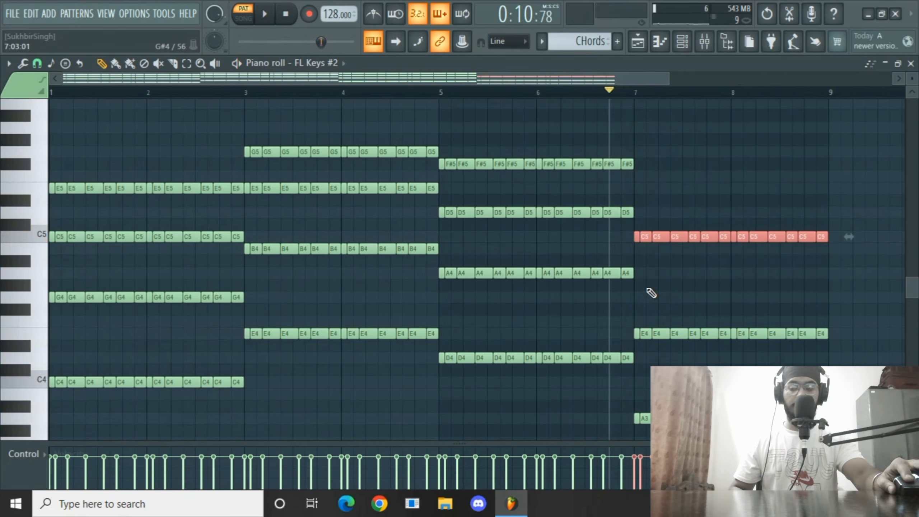
key("space")
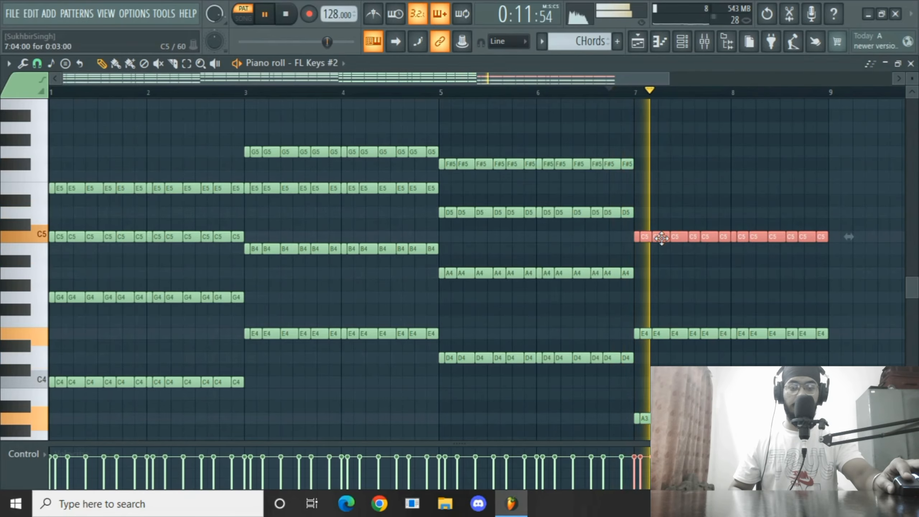
key("space")
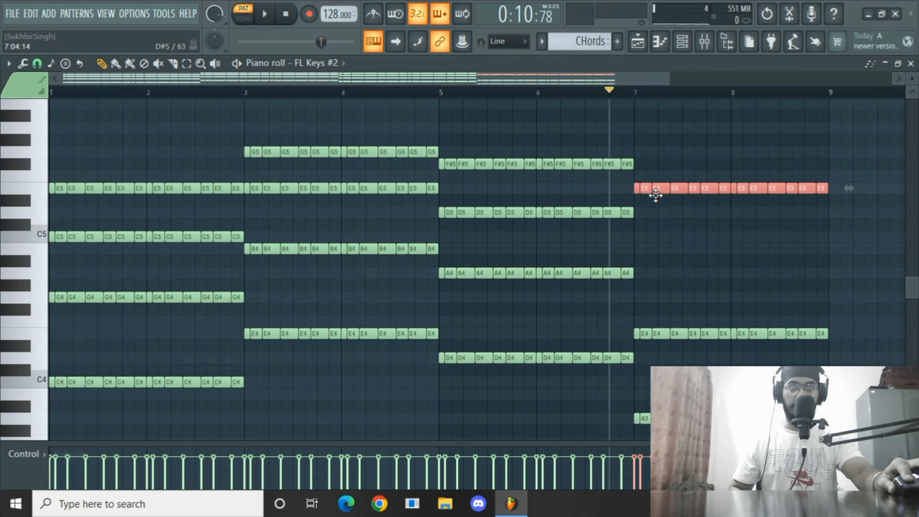
Move the selected bars 7–8 notes down step by step to A4, auditioning the chord during playback.
key("space")
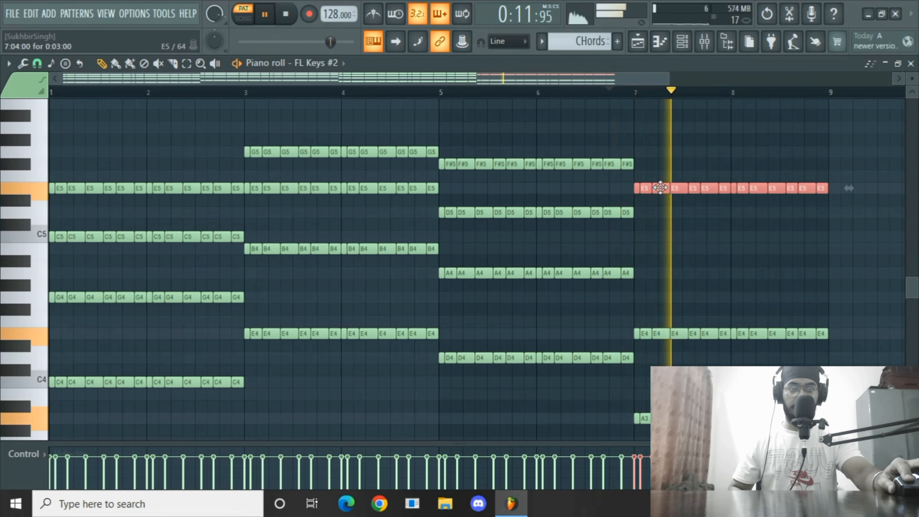
left_click_drag(660, 196, 656, 239)
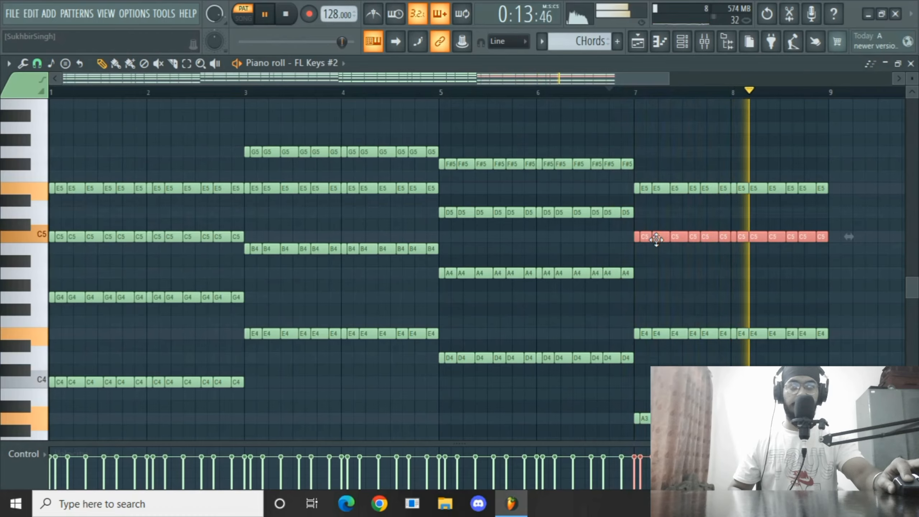
left_click_drag(657, 239, 661, 252)
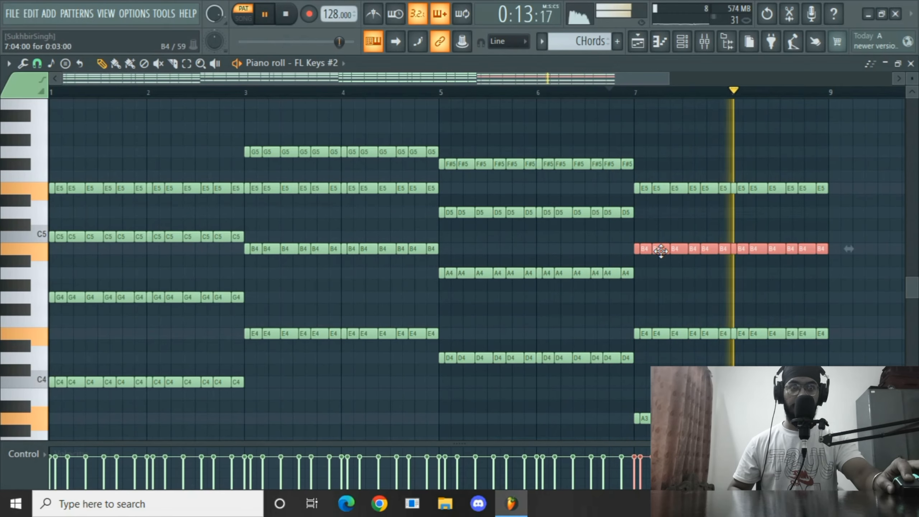
key("space")
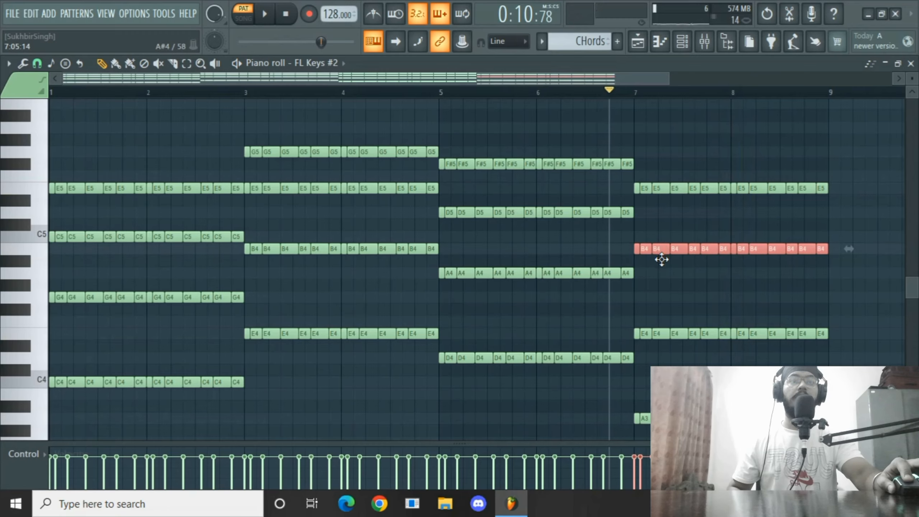
key("space")
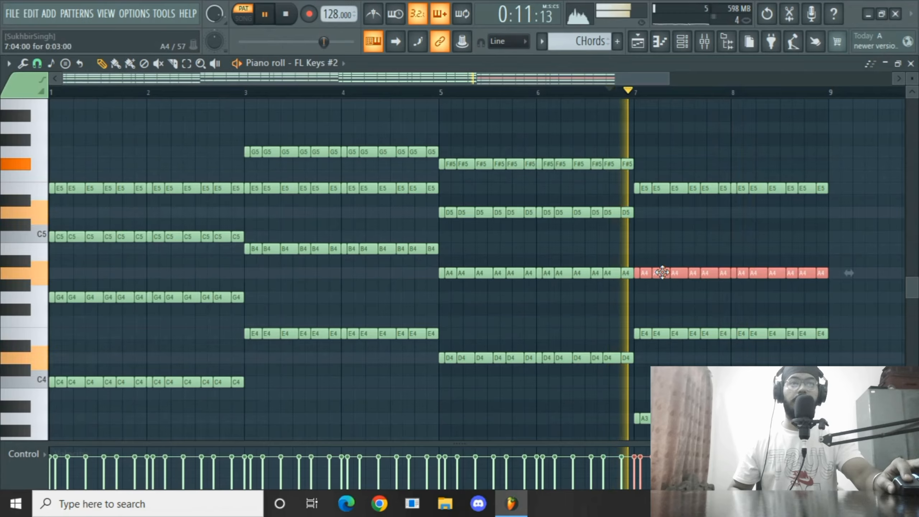
key("space")
key("space")
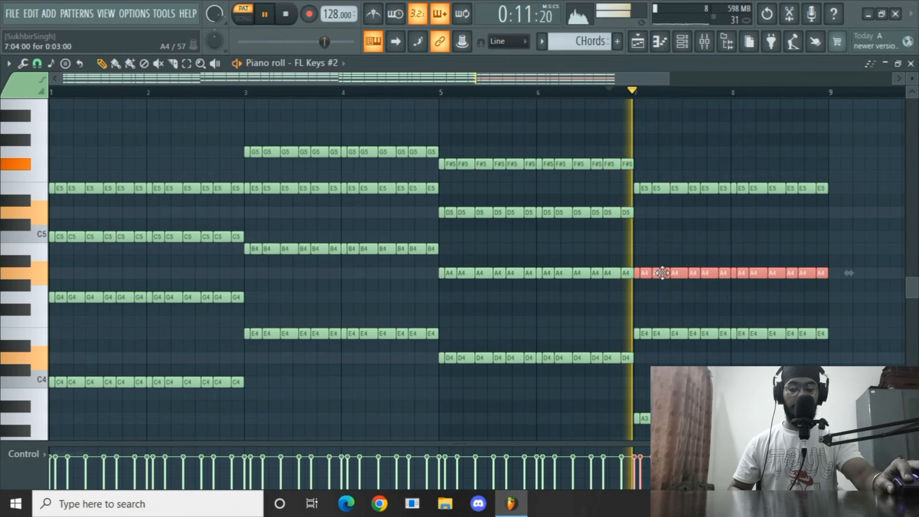
key("space")
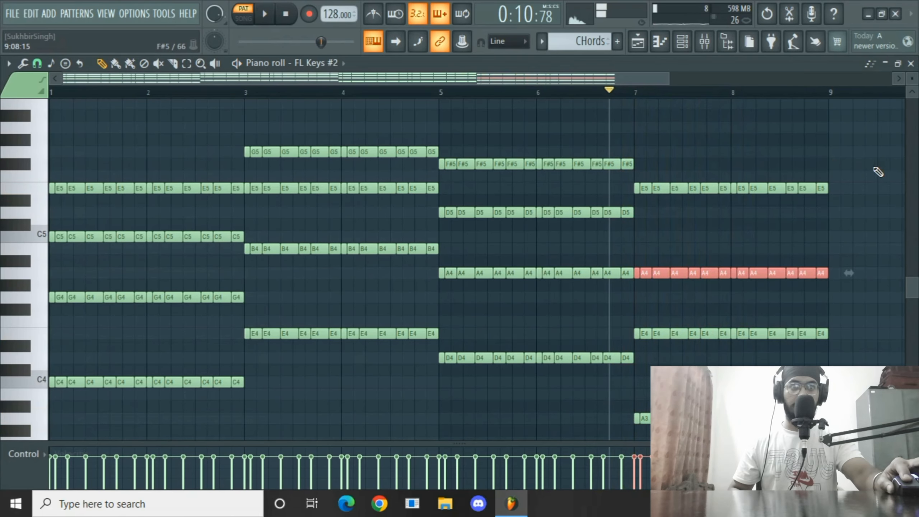
Move the bars 7–8 E5 notes down to C5 and play the chord pattern.
left_click_drag(866, 158, 661, 174)
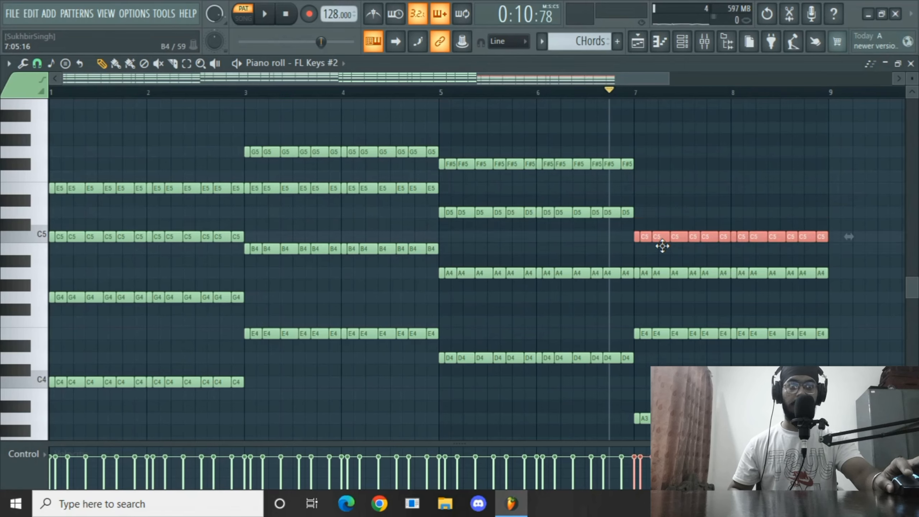
key("space")
Turn on the metronome and play back the four-chord pattern to check it.
scroll(625, 97, "down", 2)
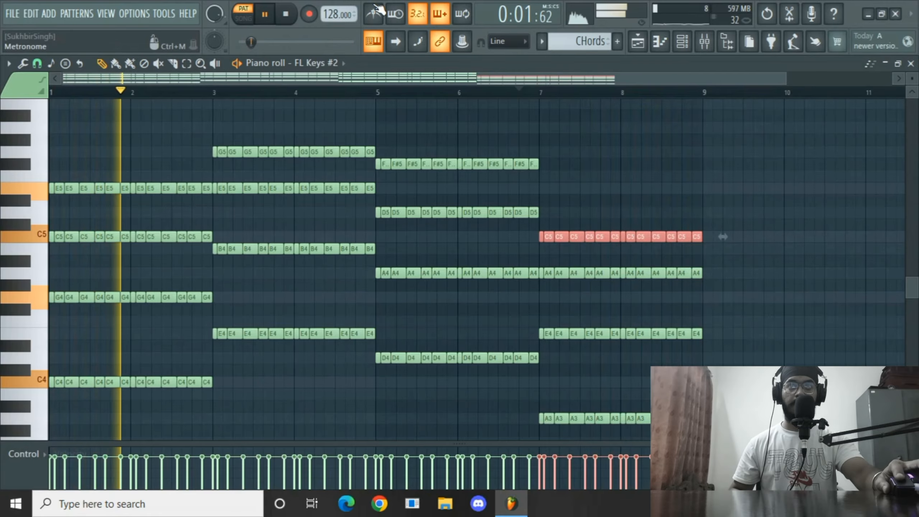
left_click(377, 12)
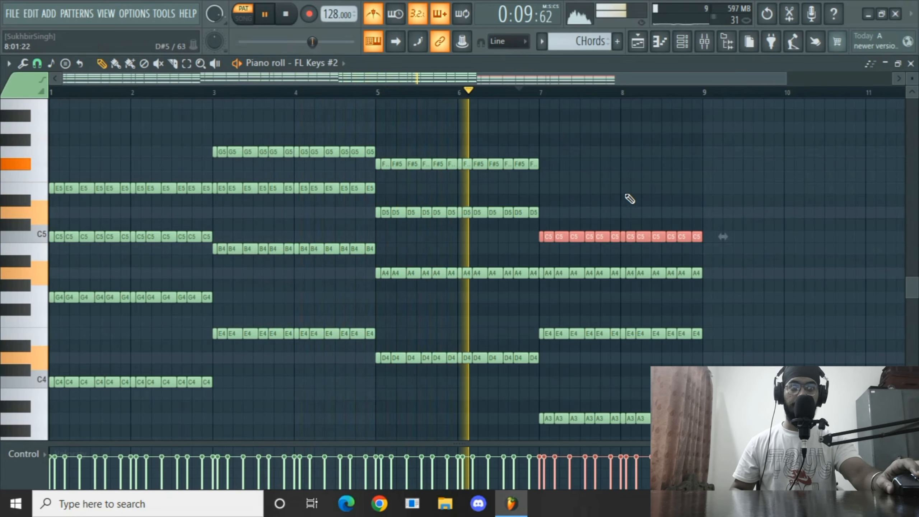
scroll(626, 196, "up", 1)
scroll(624, 193, "down", 2)
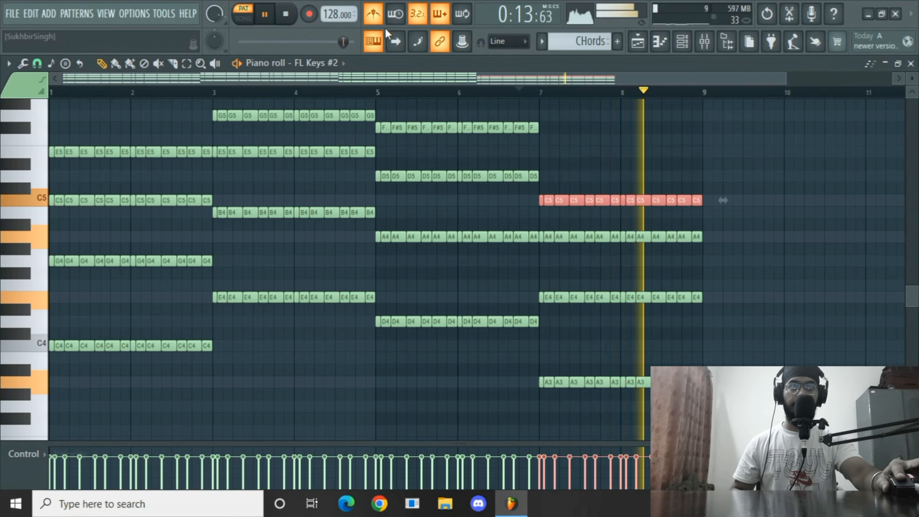
key("space")
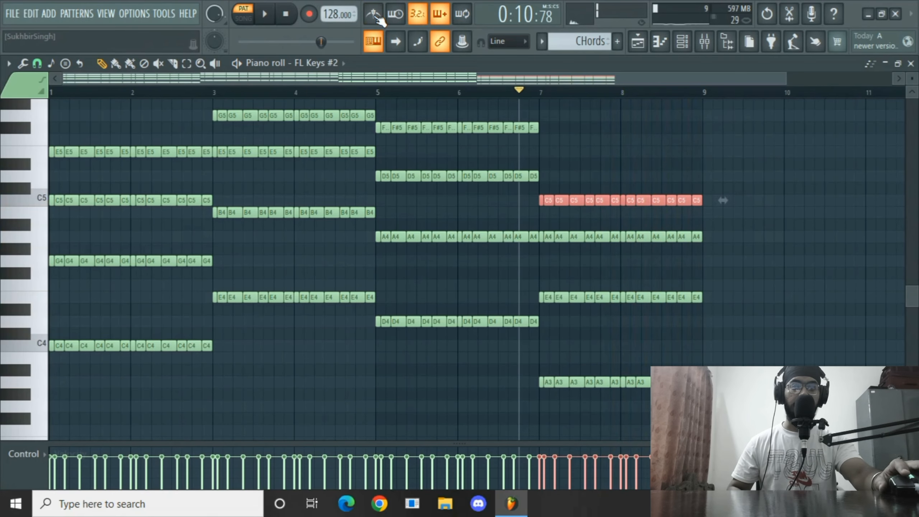
scroll(666, 257, "up", 10)
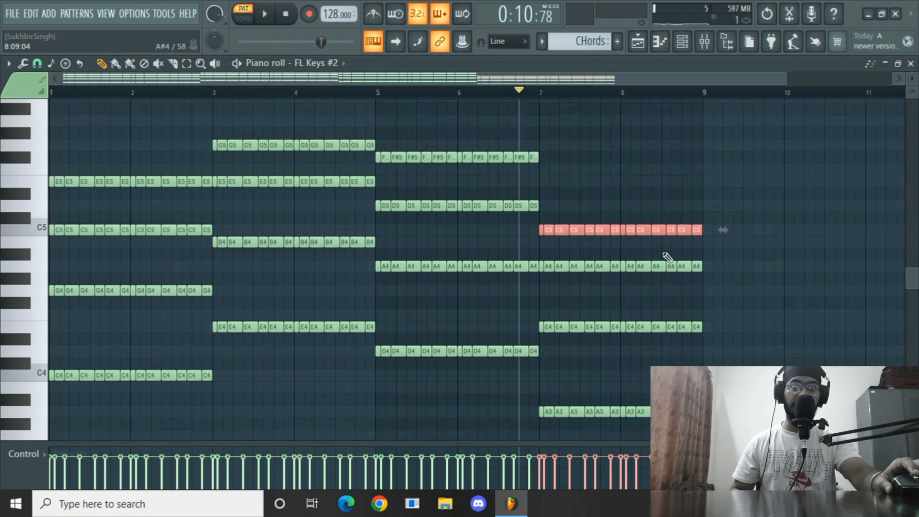
scroll(641, 252, "down", 2)
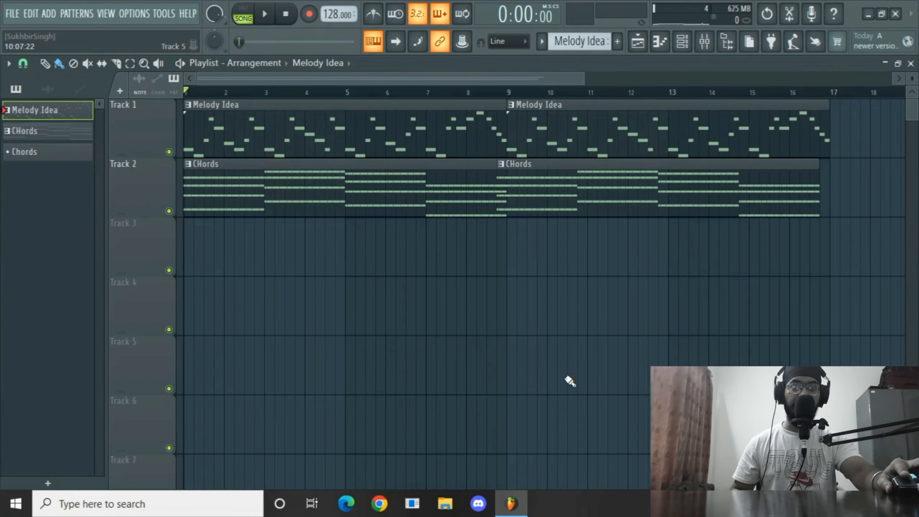
key("space")
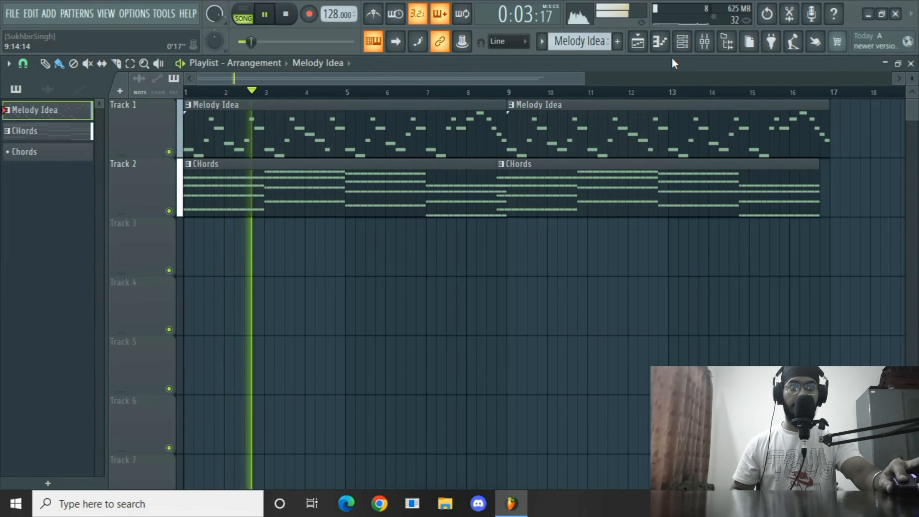
left_click(703, 43)
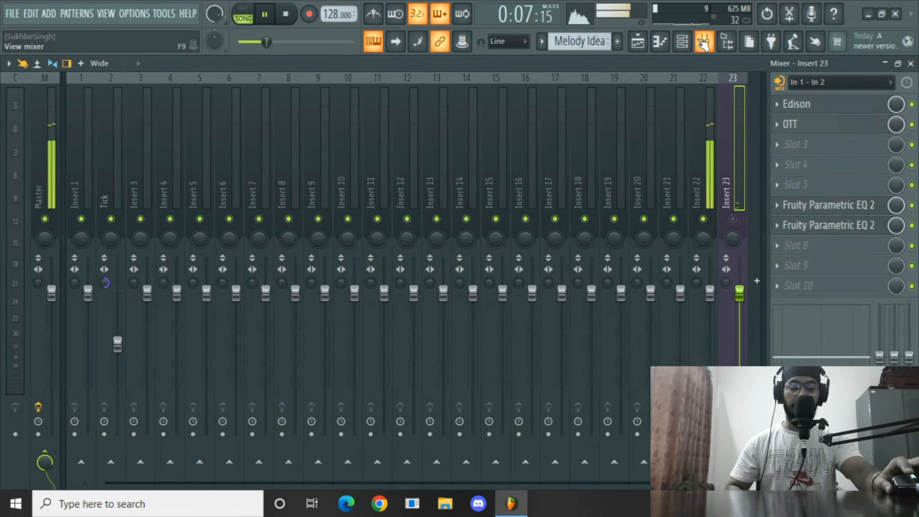
left_click(704, 42)
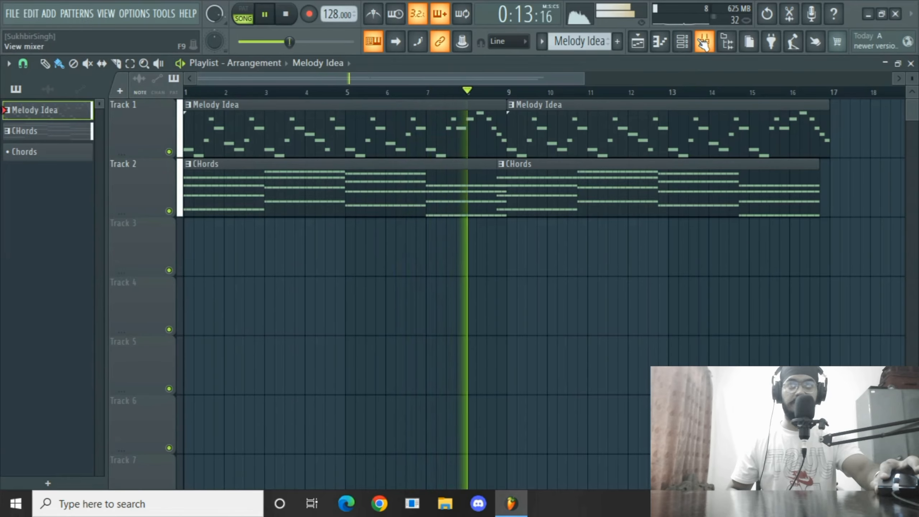
key("space")
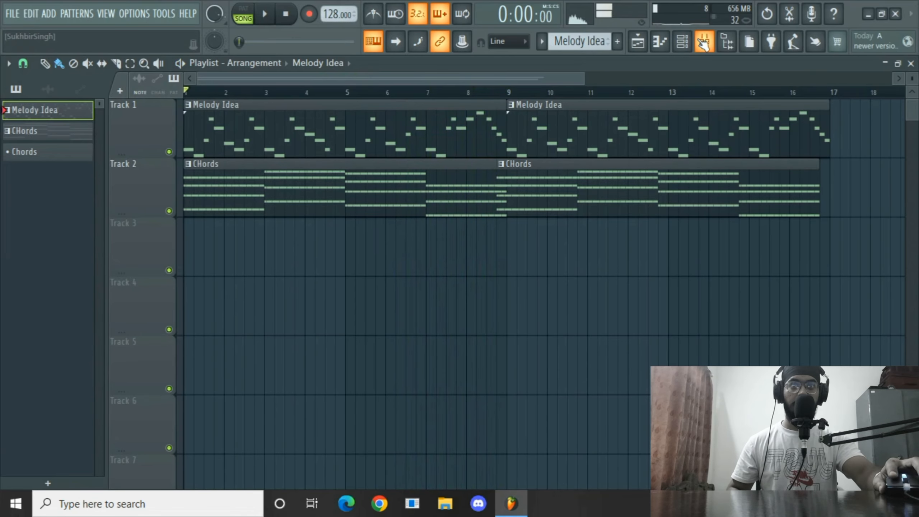
Add a new Harmless instrument channel to the channel rack for the Leads pattern.
left_click(517, 200)
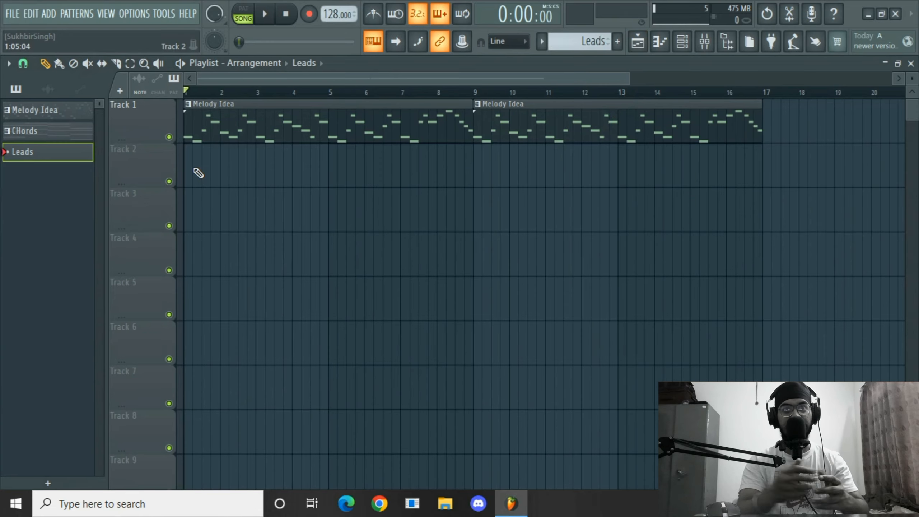
left_click(683, 44)
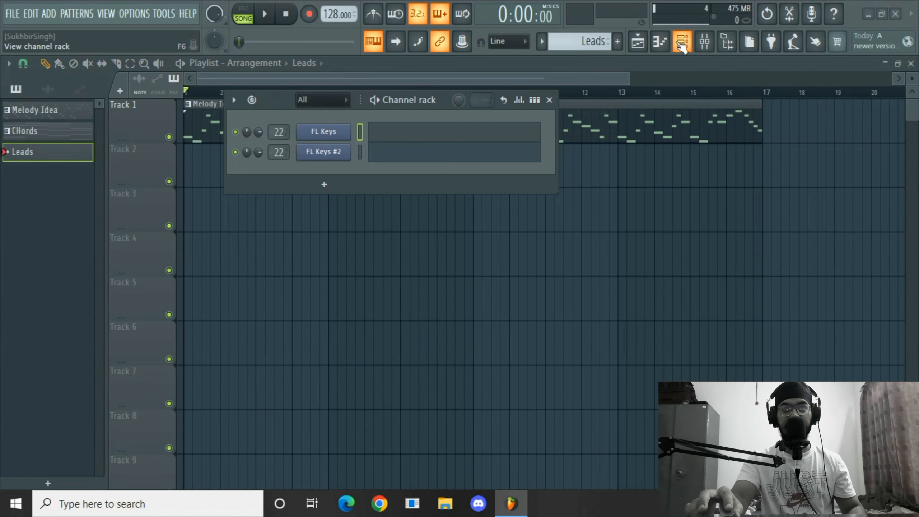
left_click(330, 186)
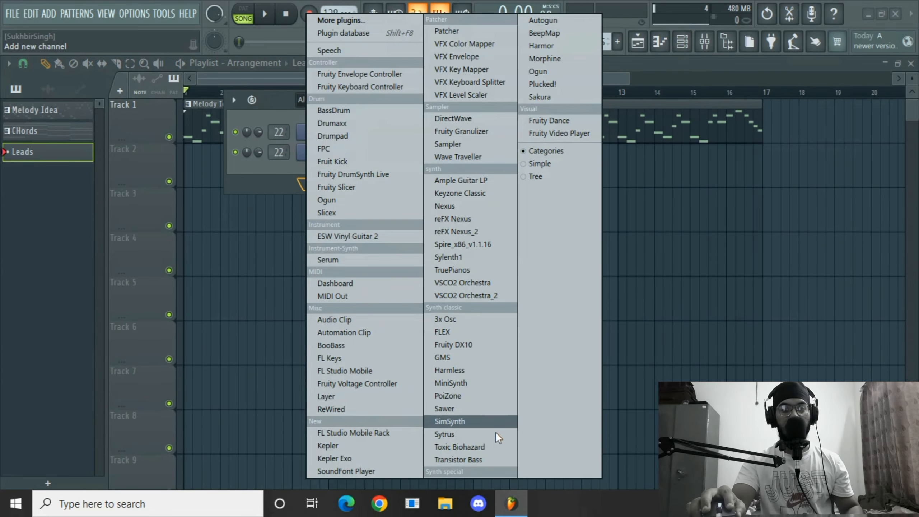
left_click(450, 370)
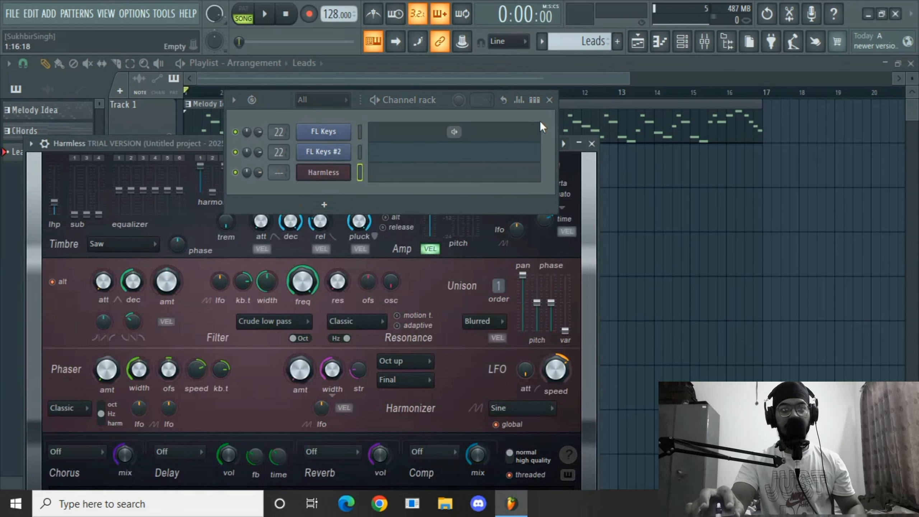
left_click(549, 100)
Browse the Harmless presets and load the Superpluck preset, then close the plugin window.
left_click(564, 144)
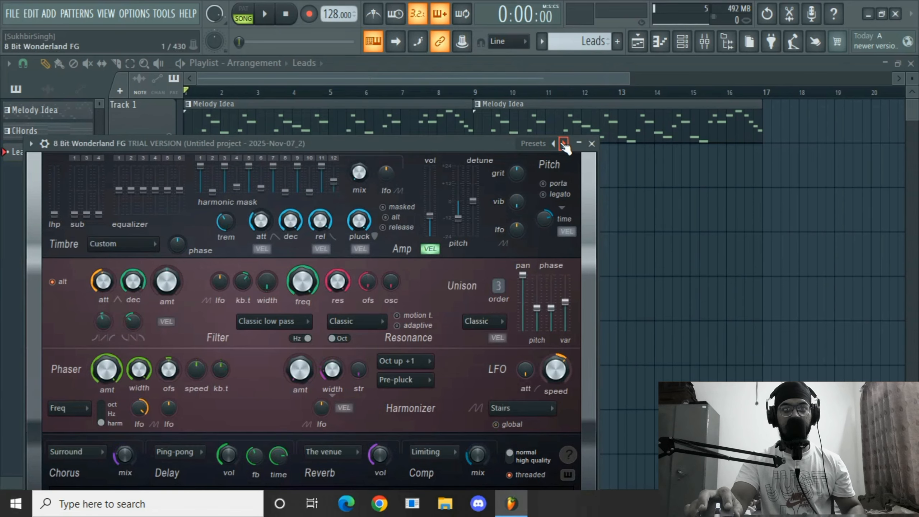
left_click(563, 143)
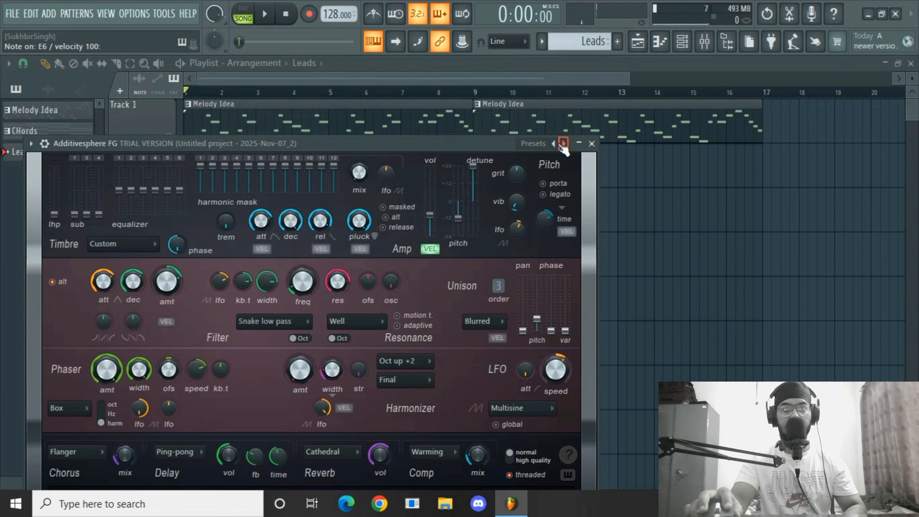
left_click(535, 144)
mouse_move(572, 193)
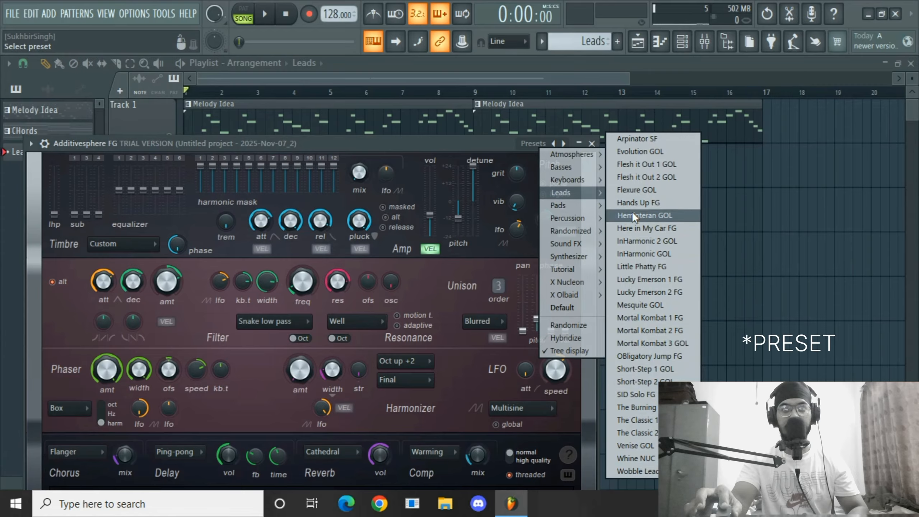
mouse_move(587, 281)
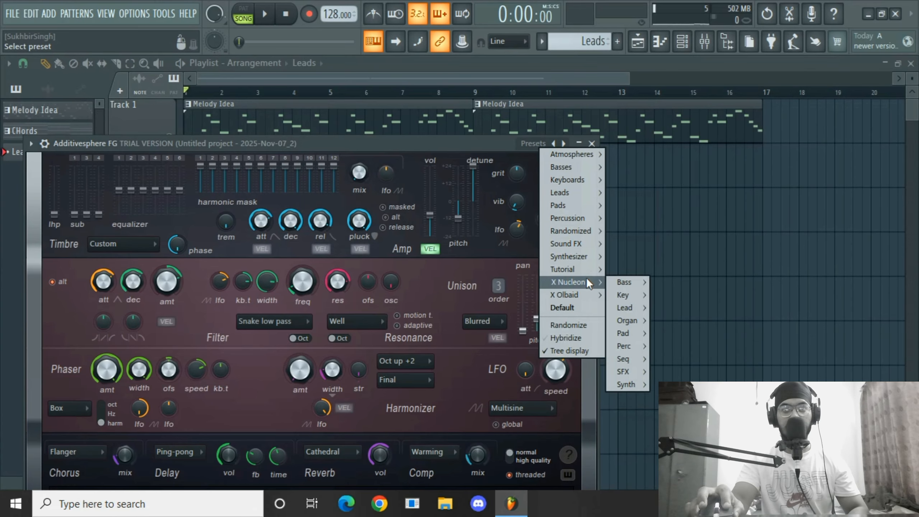
mouse_move(626, 308)
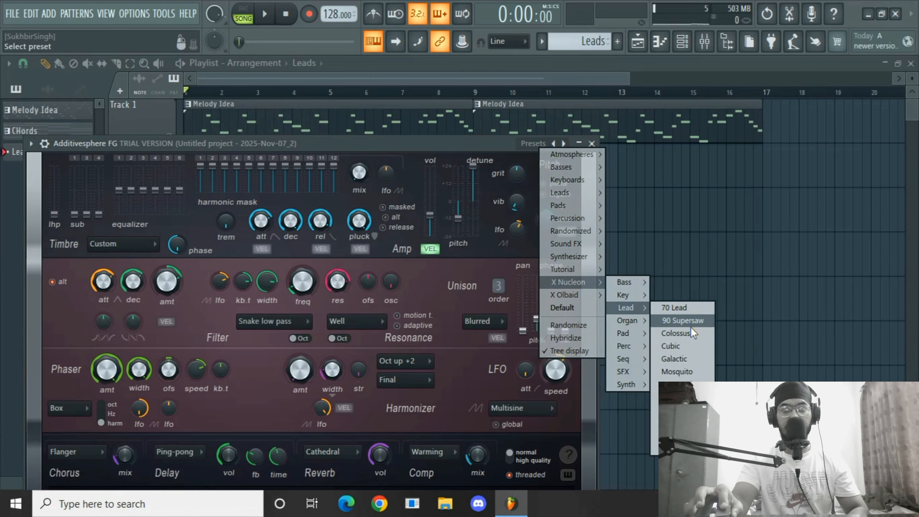
left_click(677, 435)
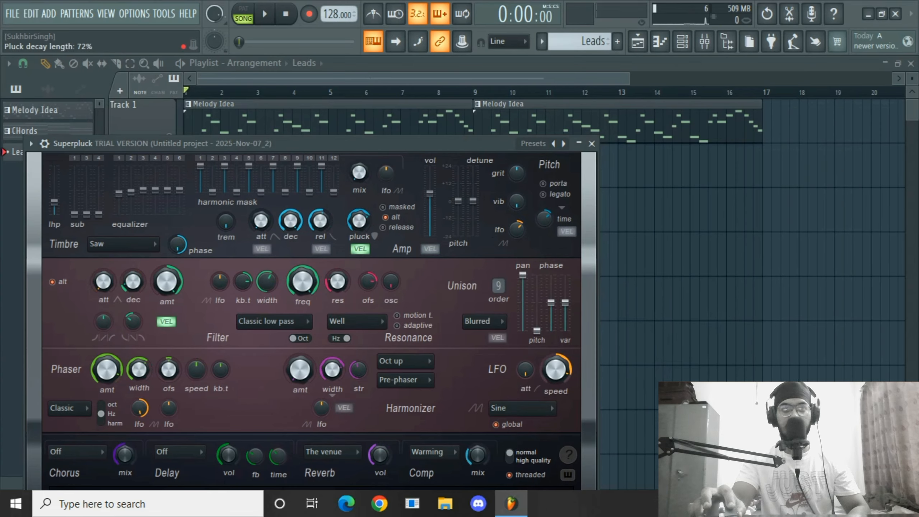
left_click(590, 144)
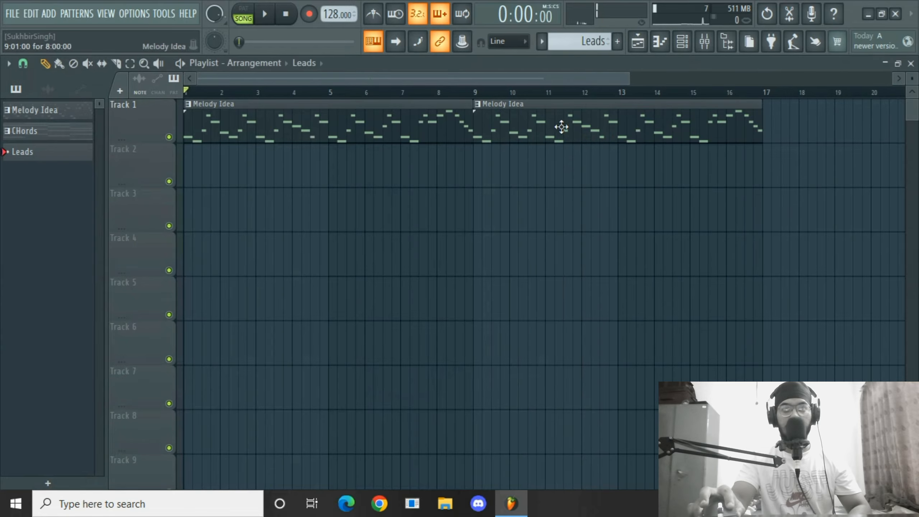
Assign the Superpluck channel to mixer insert 7 and lower that insert's fader slightly.
left_click(704, 41)
left_click(255, 170)
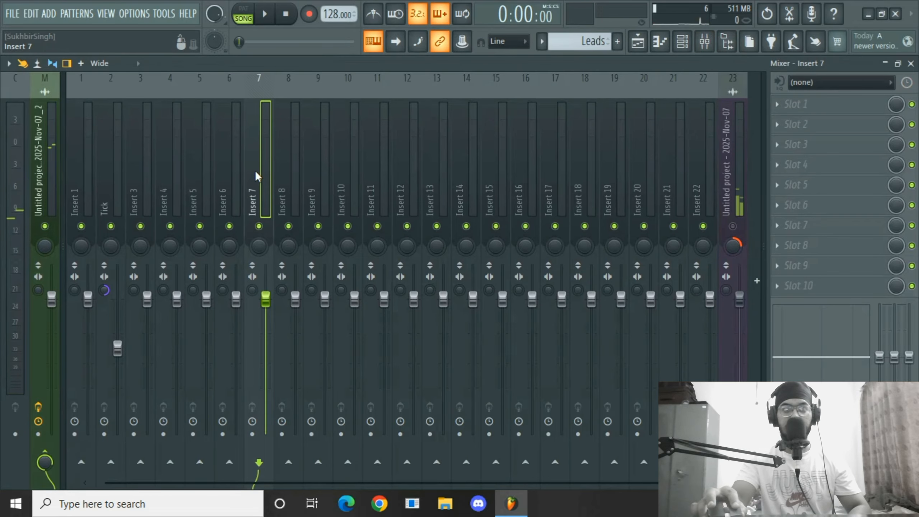
right_click(255, 170)
mouse_move(326, 189)
left_click(467, 190)
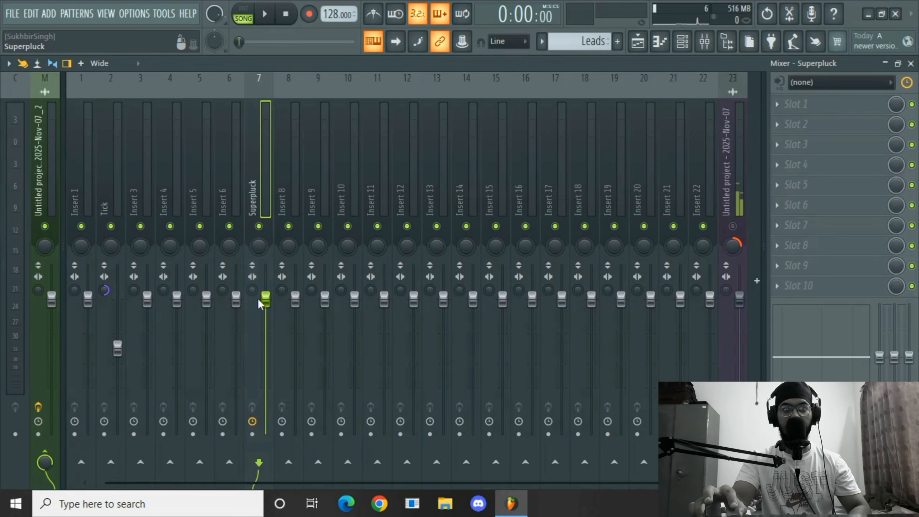
left_click_drag(266, 327, 266, 330)
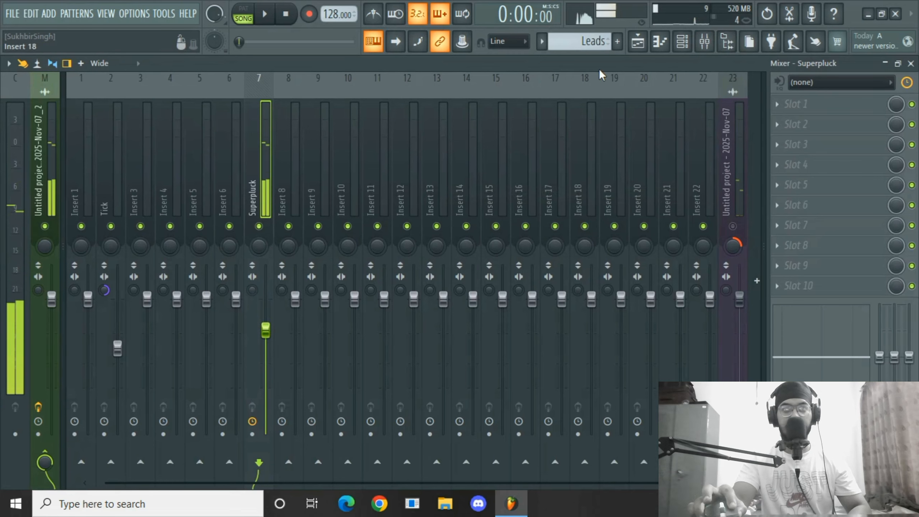
Check the channel routing, then open the Melody Idea pattern in the piano roll.
left_click(682, 42)
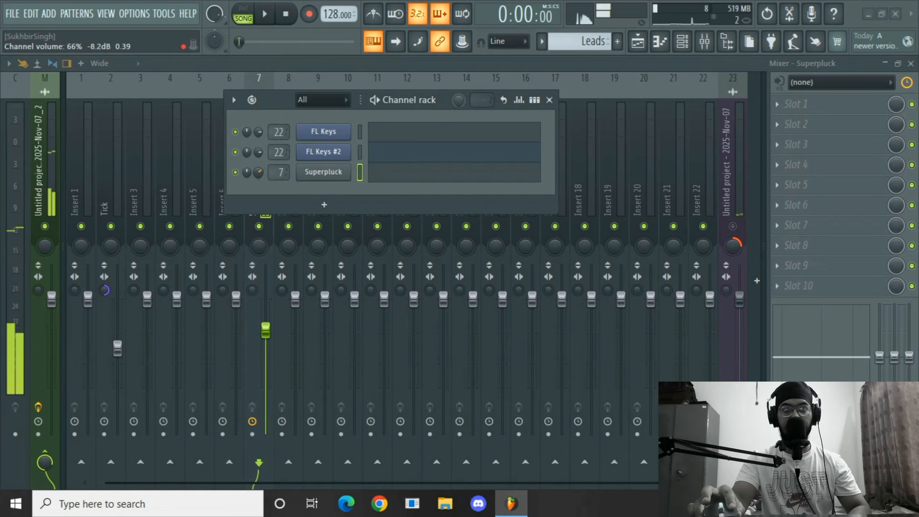
left_click(682, 46)
left_click(654, 46)
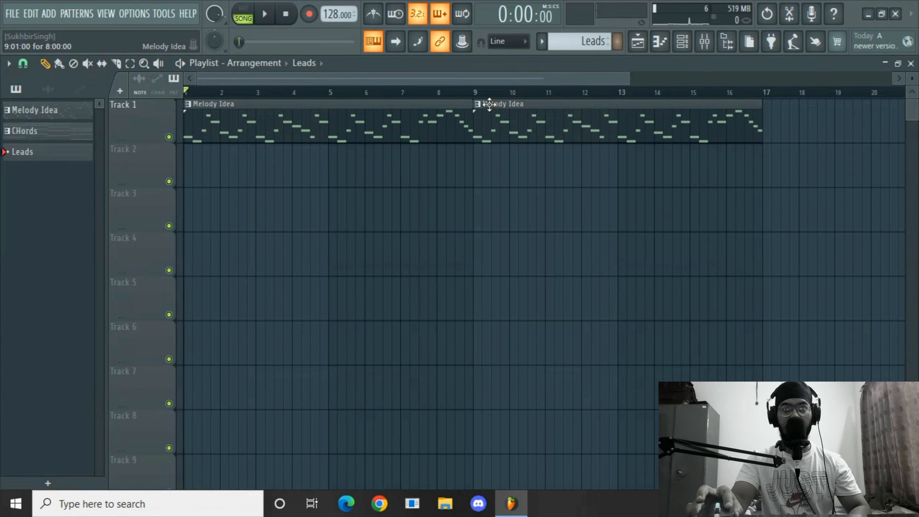
double_click(473, 105)
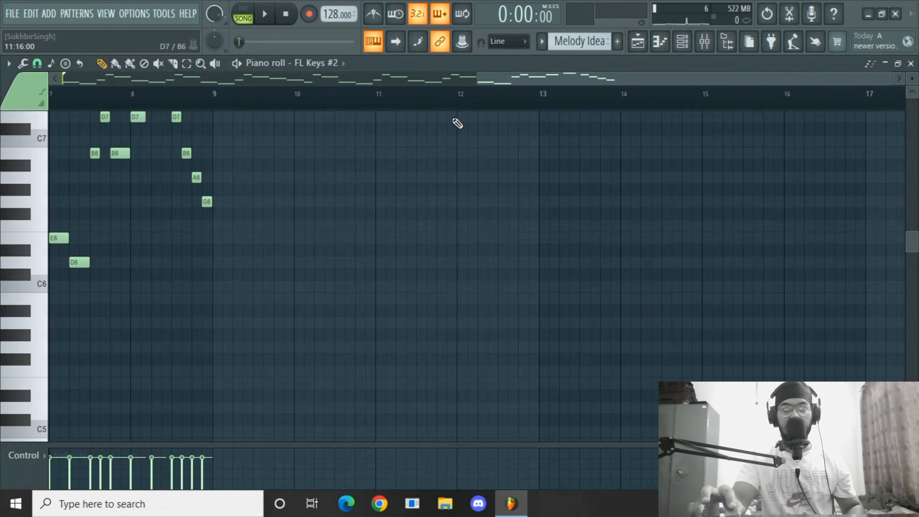
Select all notes of the Melody Idea pattern and switch to the Leads pattern.
key("ctrl+a")
key("KP_Add")
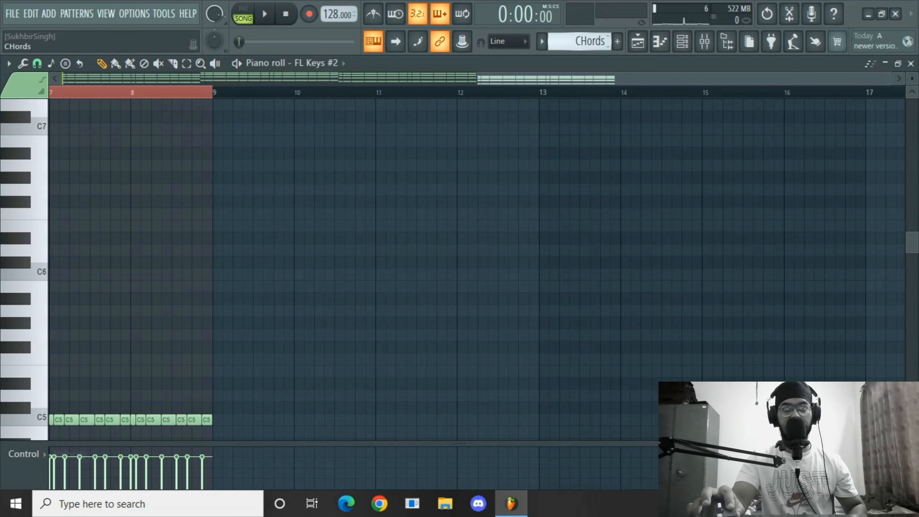
key("KP_Add")
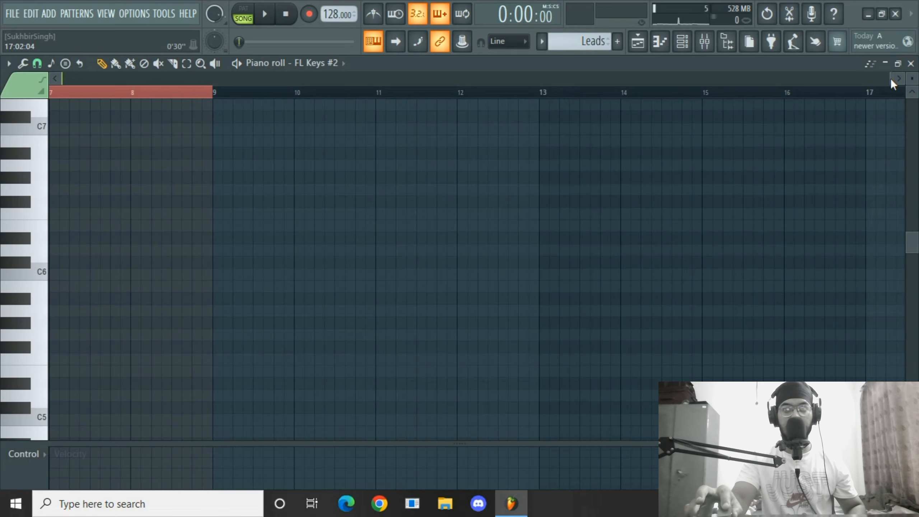
left_click_drag(890, 79, 875, 78)
key("ctrl+v")
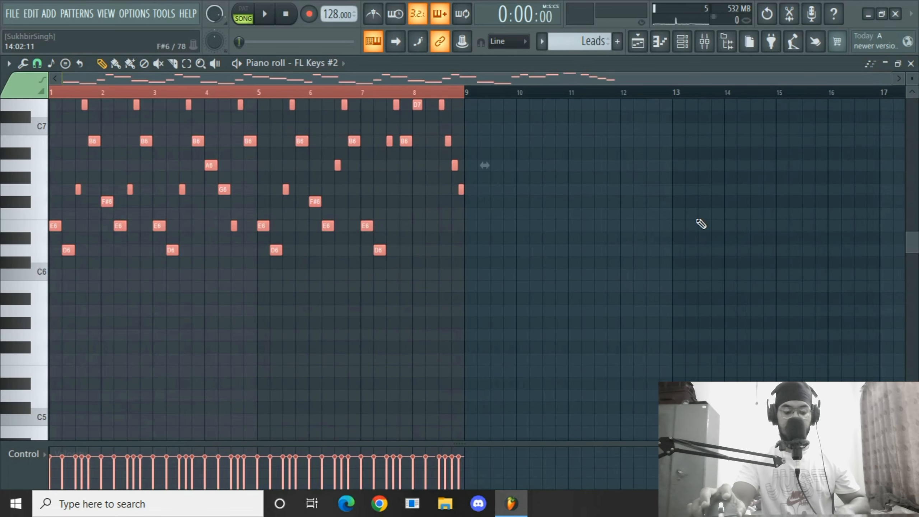
scroll(100, 250, "up", 5)
scroll(42, 350, "down", 3)
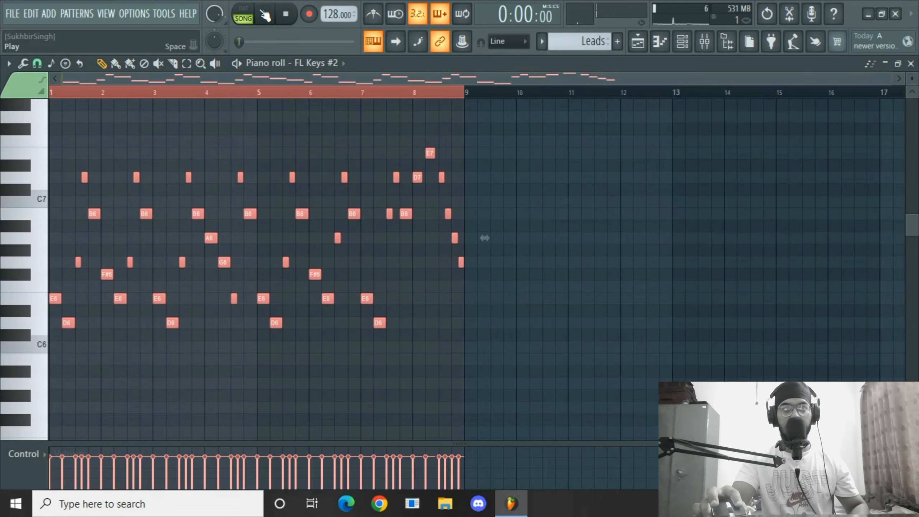
key("Delete")
Target the piano roll at the Superpluck channel, paste the melody notes and play the pattern.
left_click(317, 63)
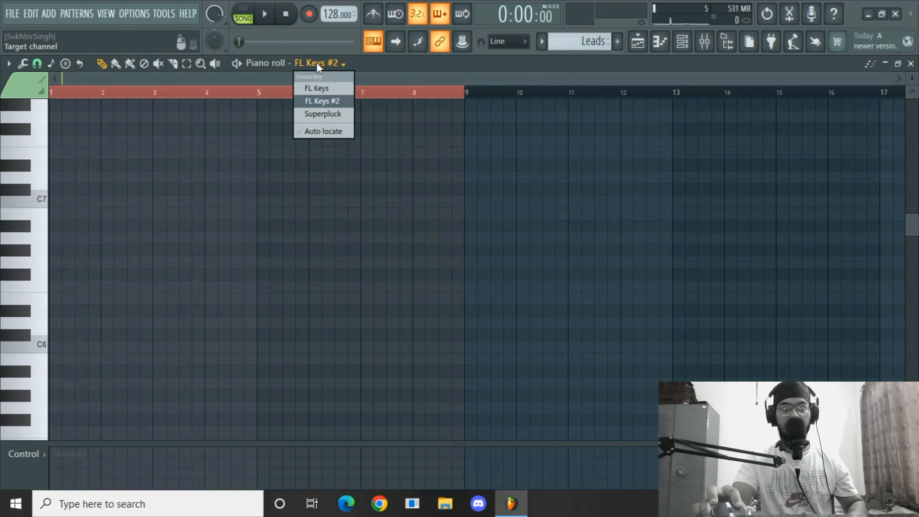
left_click(344, 109)
key("ctrl+v")
key("space")
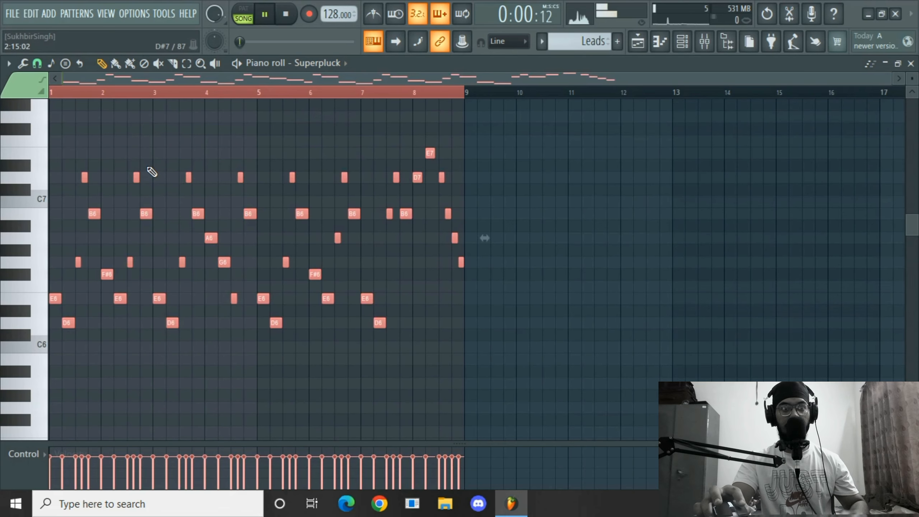
Switch to pattern mode and lower the Superpluck channel volume to about 57% while previewing.
left_click(252, 13)
key("space")
left_click(681, 46)
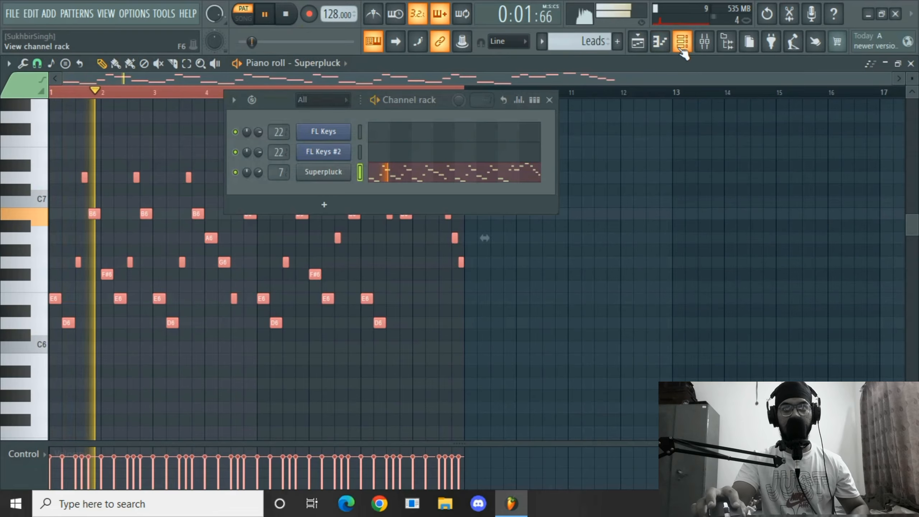
left_click_drag(258, 172, 259, 188)
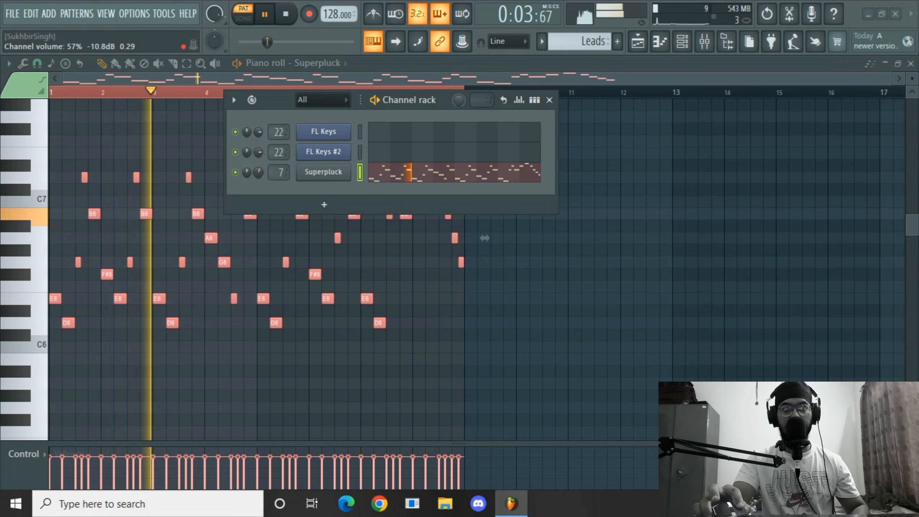
key("space")
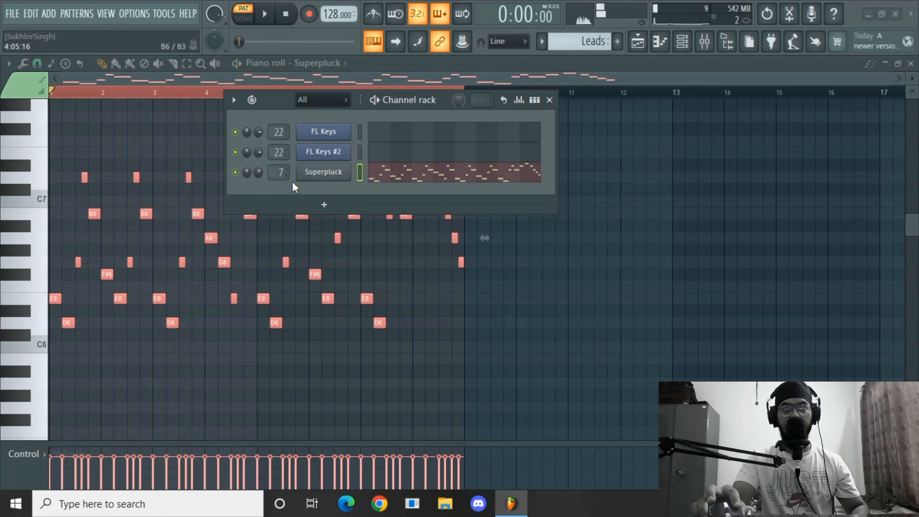
Clone the Superpluck channel in the channel rack and dismiss the trial warning.
right_click(349, 169)
left_click(368, 330)
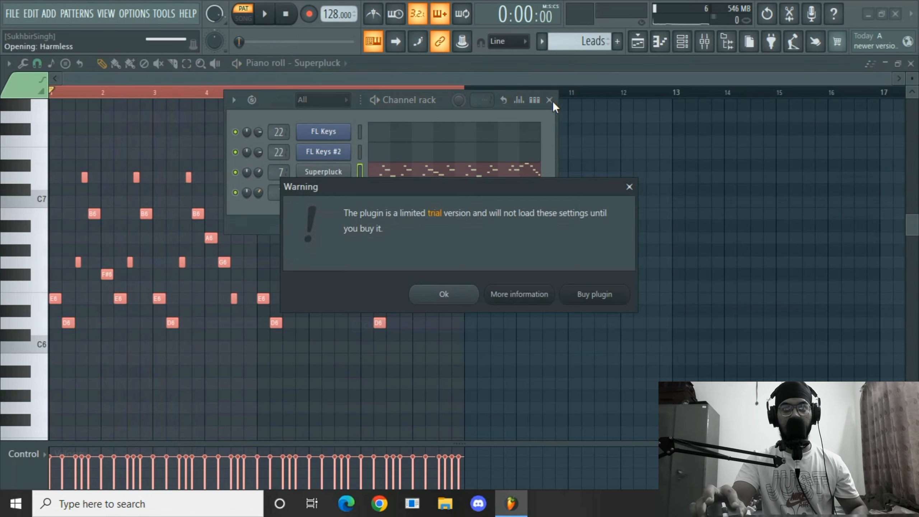
left_click(459, 294)
Load the OBligatory Jump FG lead preset on the cloned Superpluck channel, then close the plugin window.
left_click(325, 193)
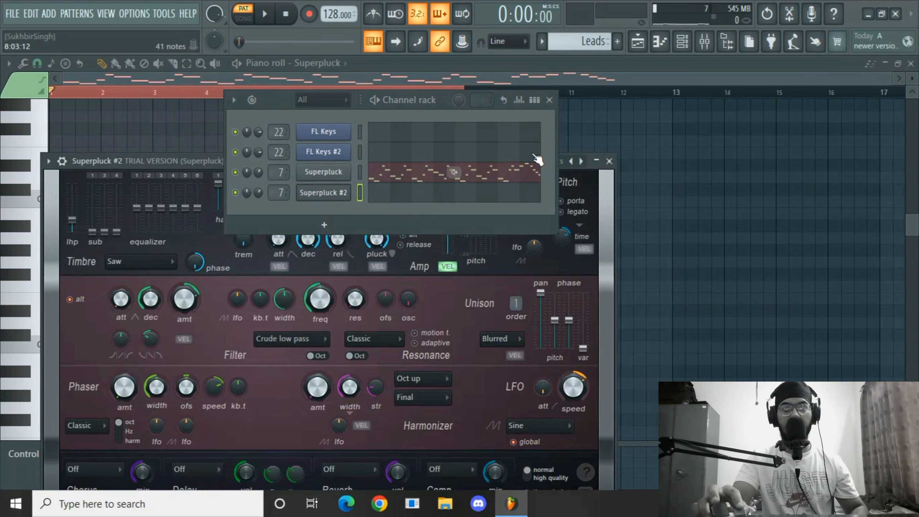
left_click(550, 100)
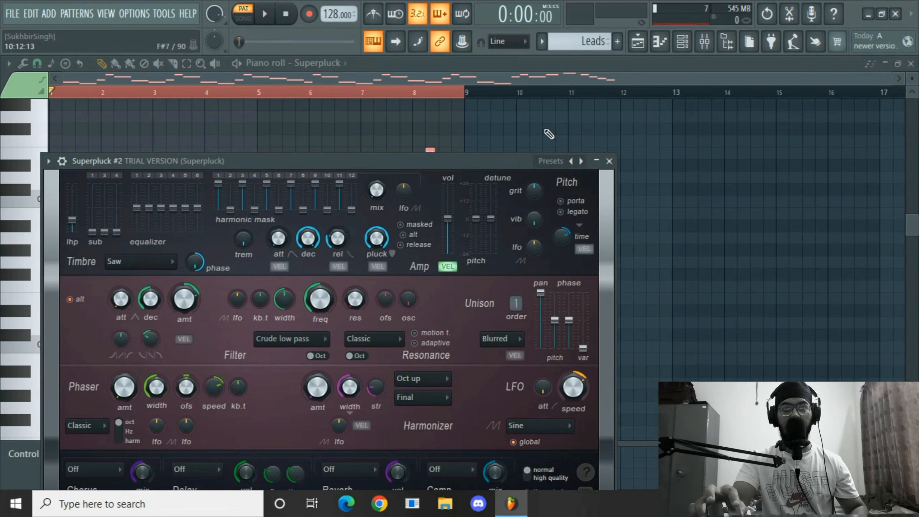
left_click(558, 162)
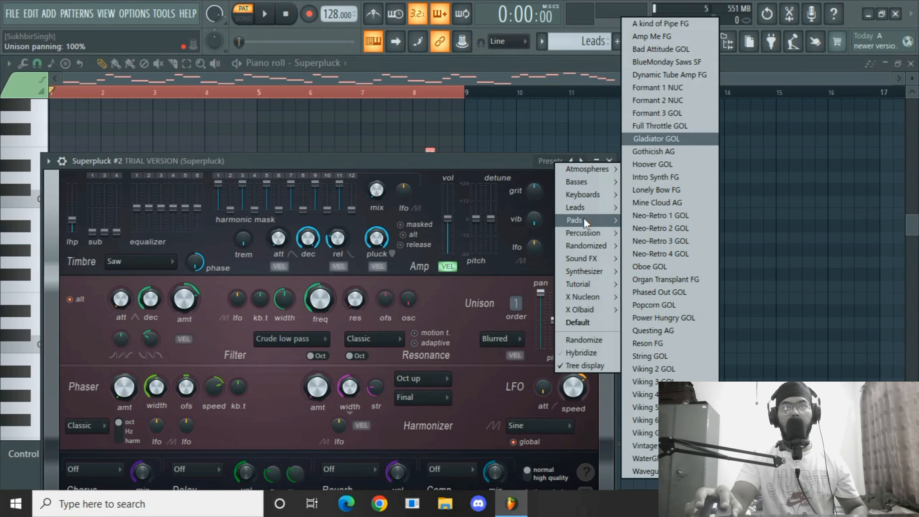
mouse_move(588, 208)
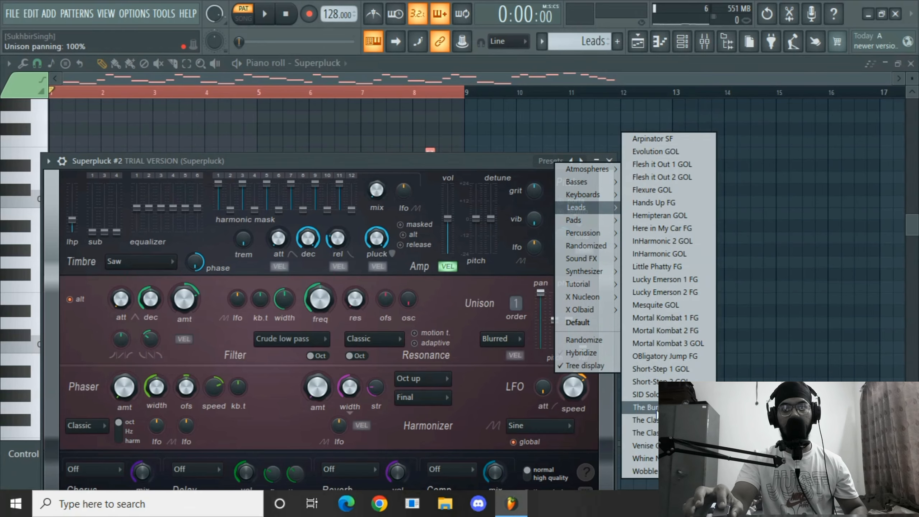
left_click(658, 354)
key("space")
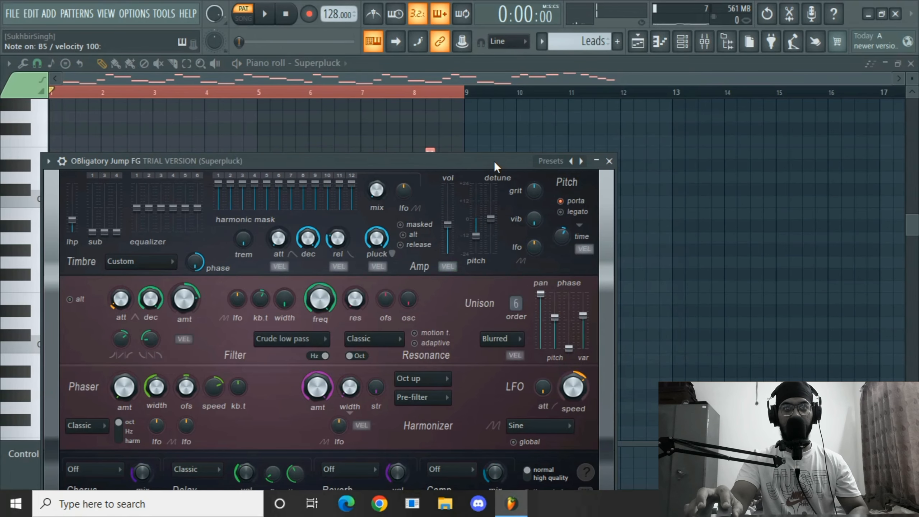
left_click(609, 161)
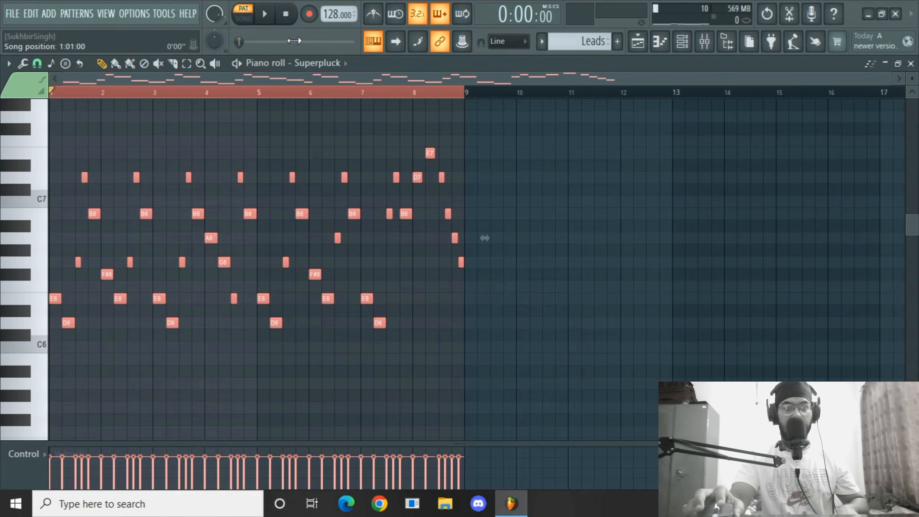
Target the piano roll at the OBligatory Jump FG channel and play the pattern.
left_click(318, 63)
left_click(324, 155)
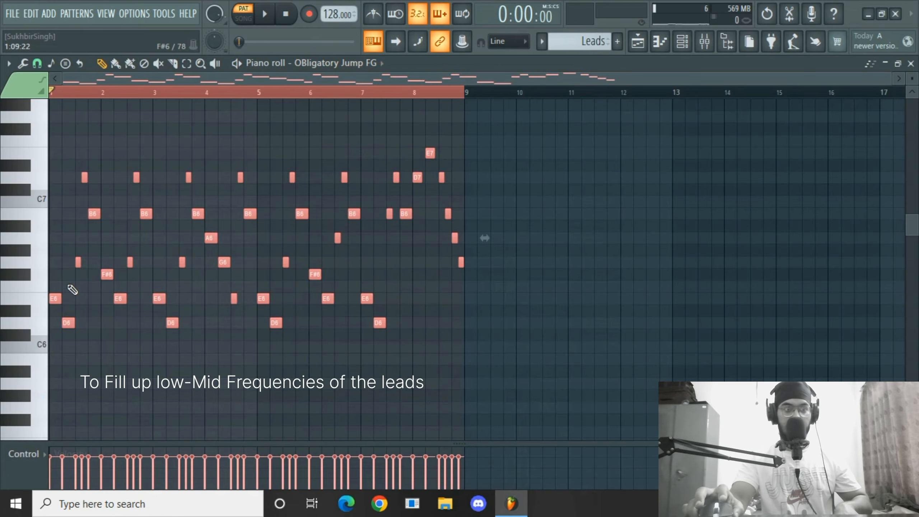
scroll(29, 304, "down", 3)
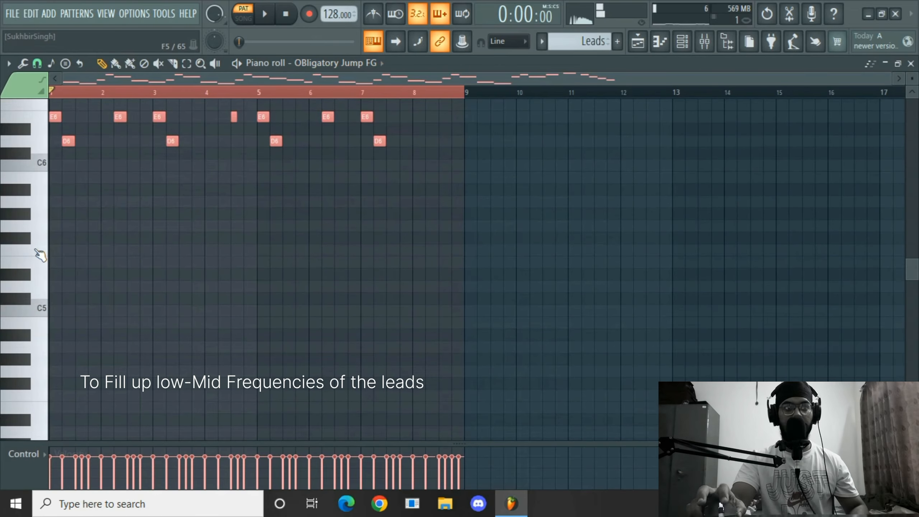
key("space")
scroll(122, 220, "up", 2)
Lower the OBligatory Jump FG channel's volume while previewing, then close the channel rack.
left_click(683, 41)
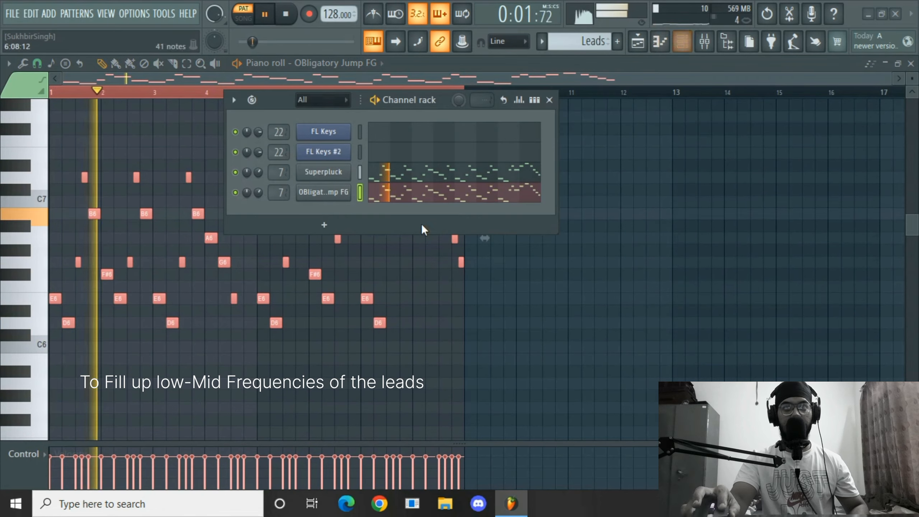
key("space")
scroll(258, 191, "up", 5)
key("space")
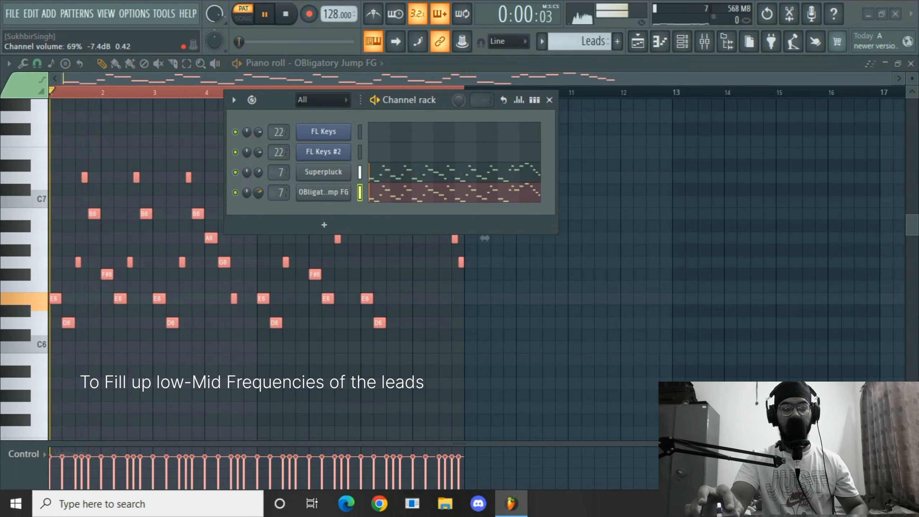
scroll(258, 191, "down", 7)
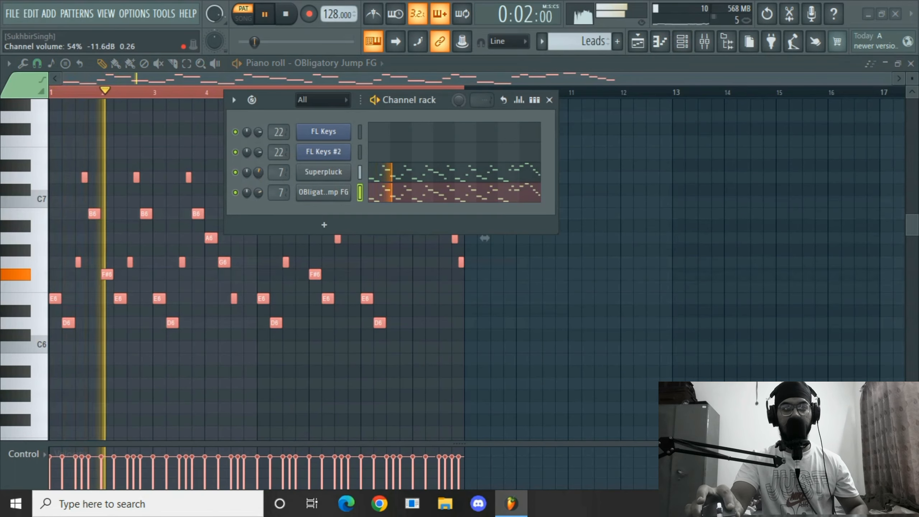
mouse_move(258, 192)
left_mouse_down()
mouse_move(258, 174)
mouse_move(258, 196)
left_mouse_up()
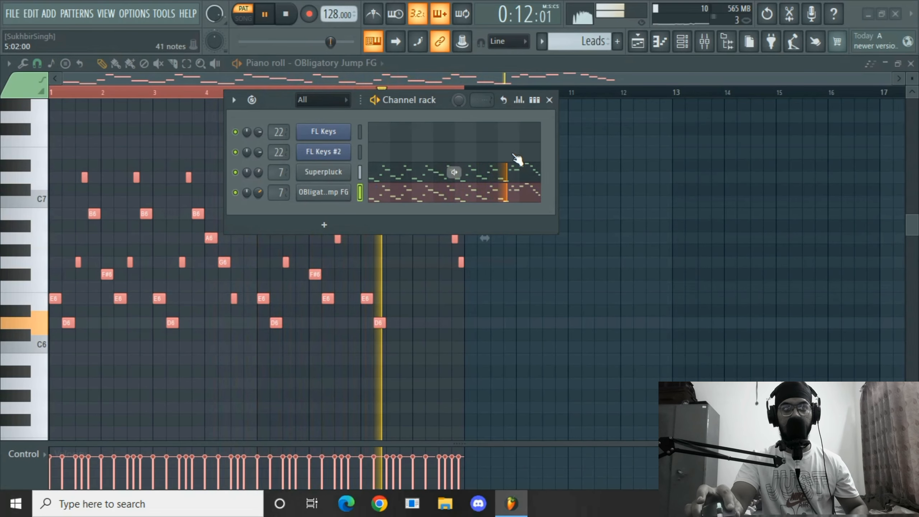
left_click(549, 100)
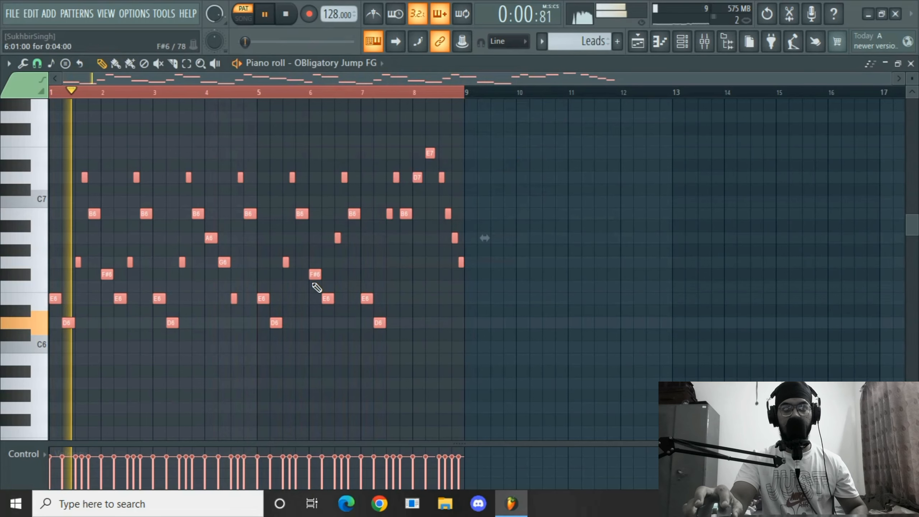
Play the Leads pattern to preview the layered lead sounds.
scroll(240, 308, "up", 1)
key("space")
scroll(353, 108, "down", 2)
key("space")
key("space")
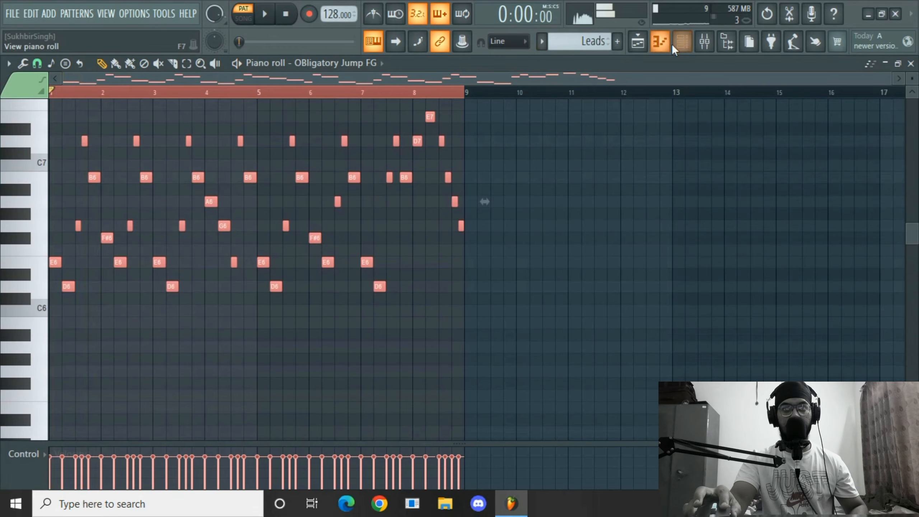
Clone the OBligatory Jump FG channel in the channel rack.
key("F6")
right_click(343, 193)
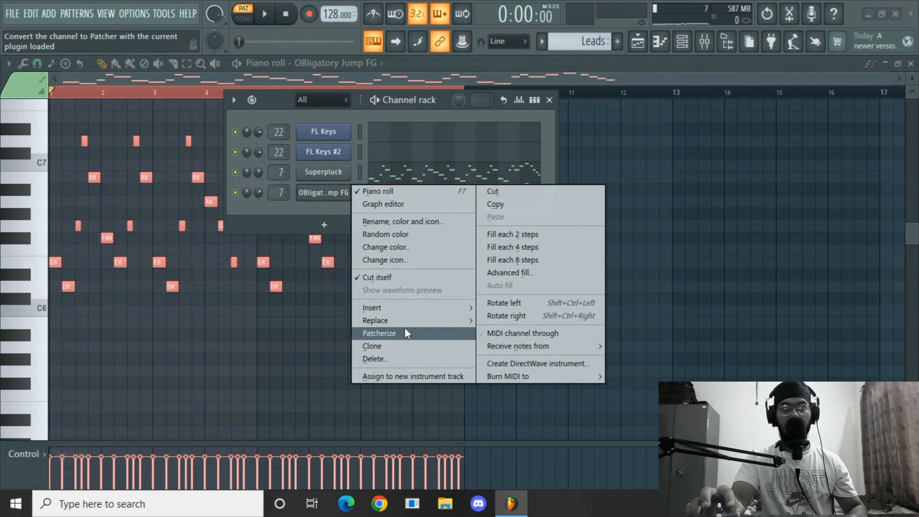
left_click(398, 342)
left_click(449, 299)
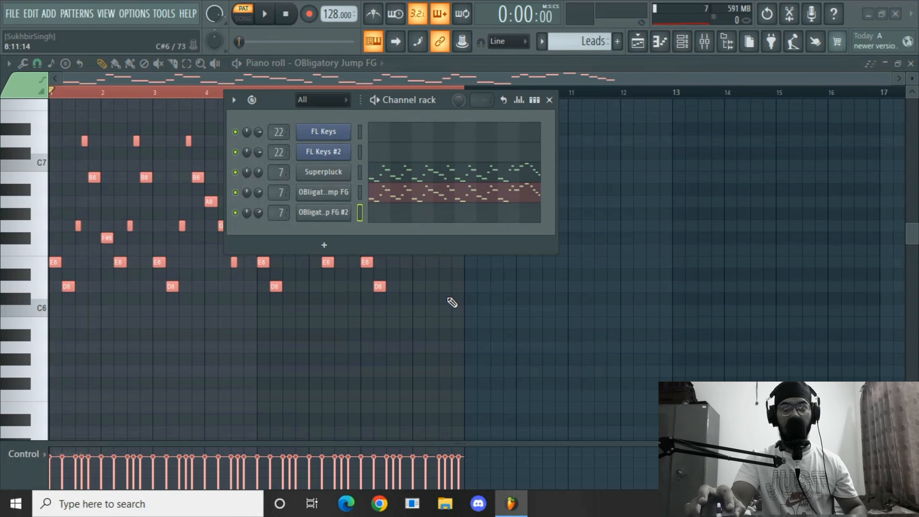
Load the Lead Mono 1 preset from the X Olbaid leads on the new clone, then close the plugin.
left_click(351, 216)
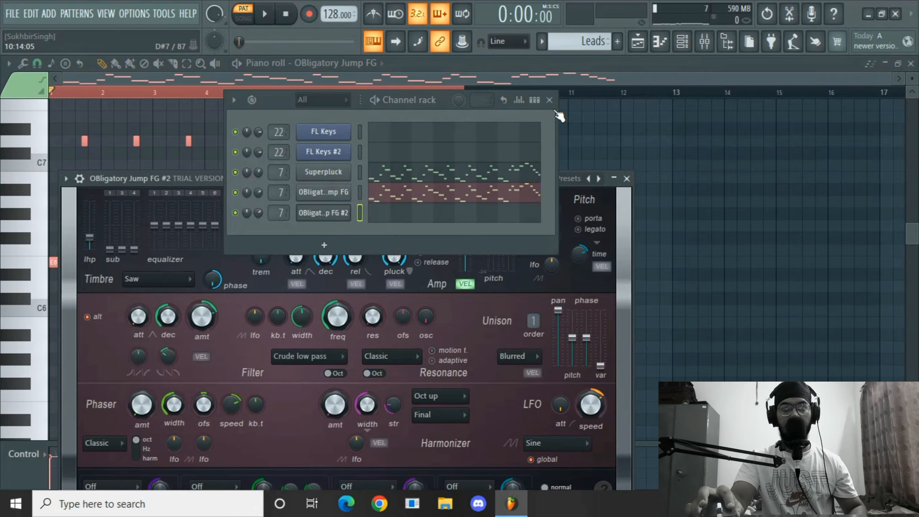
left_click(549, 100)
left_click(567, 178)
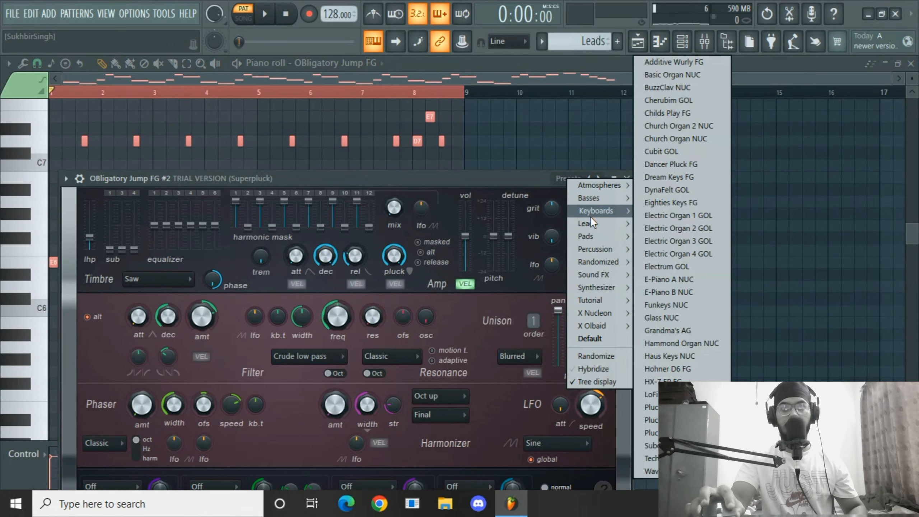
mouse_move(592, 223)
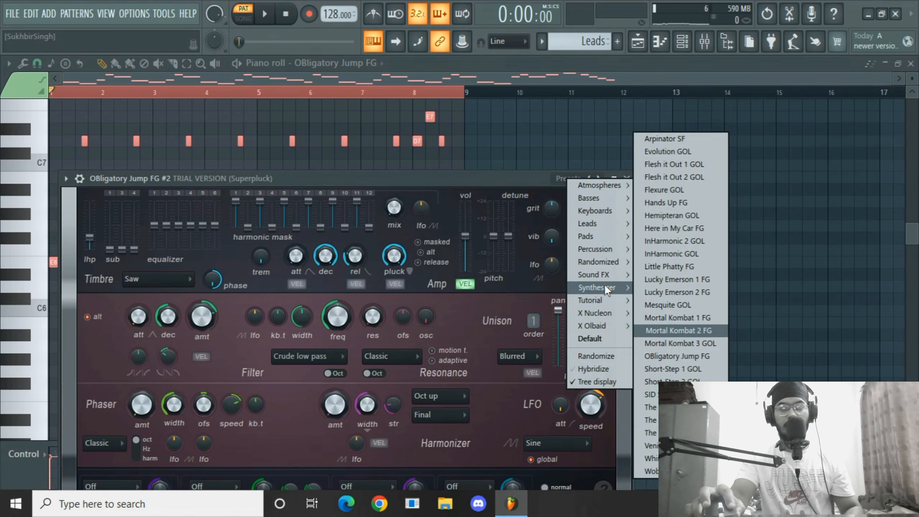
mouse_move(611, 324)
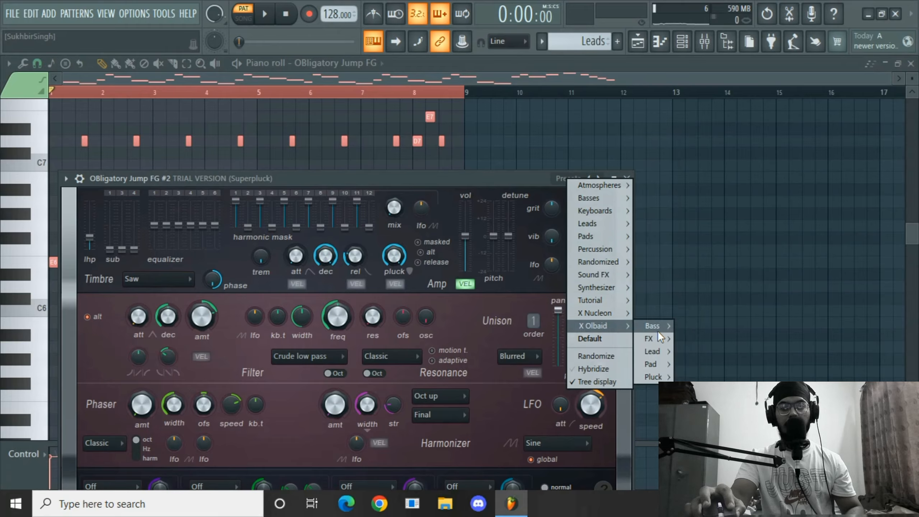
mouse_move(664, 338)
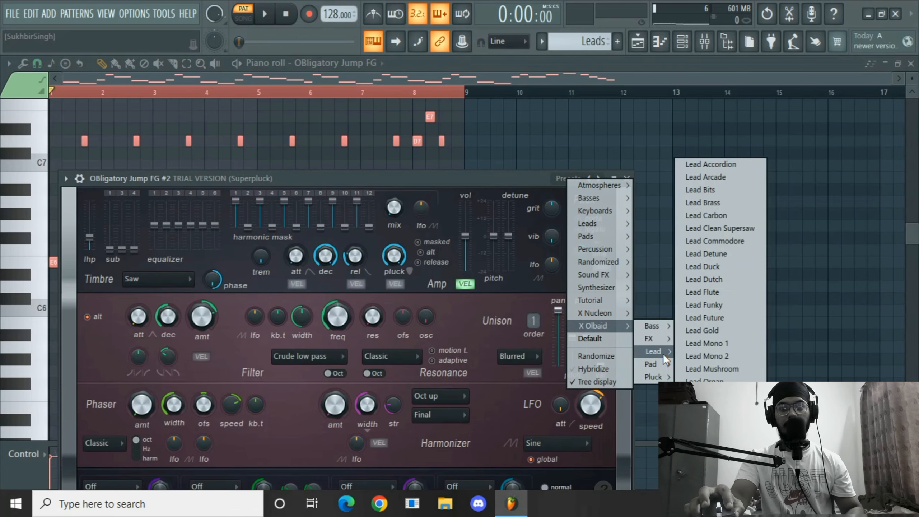
left_click(704, 343)
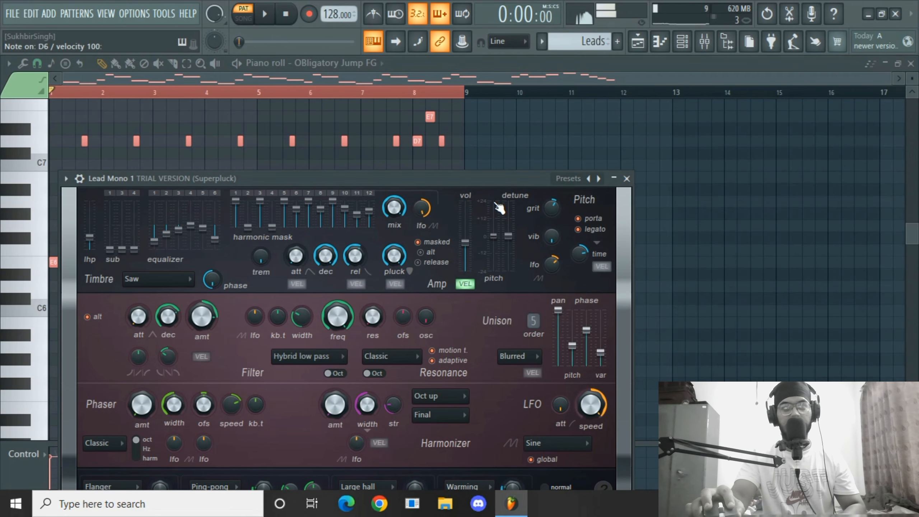
left_click(627, 178)
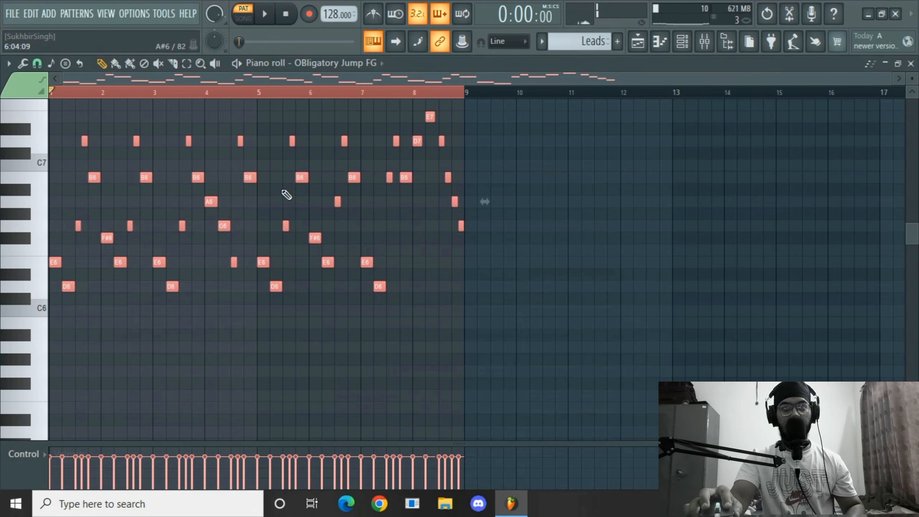
Target the piano roll at the Lead Mono 1 channel and play the pattern.
left_click(338, 62)
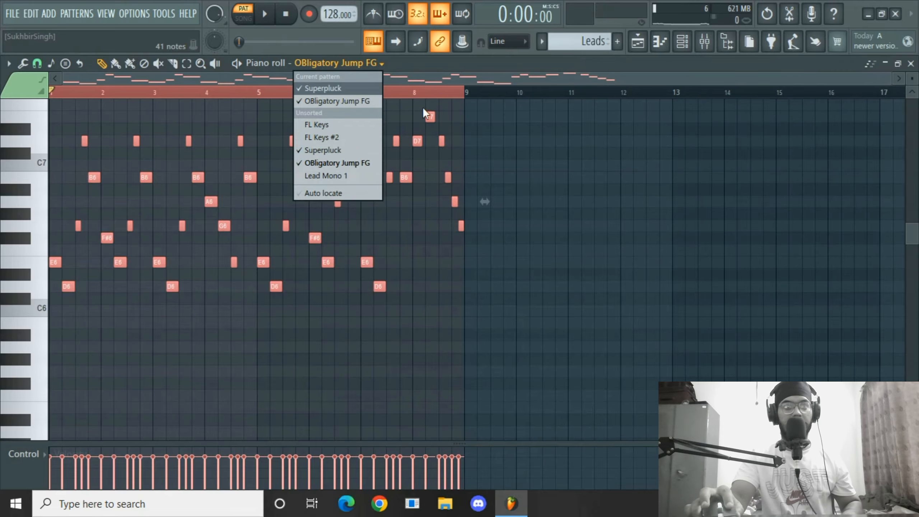
left_click(354, 175)
key("space")
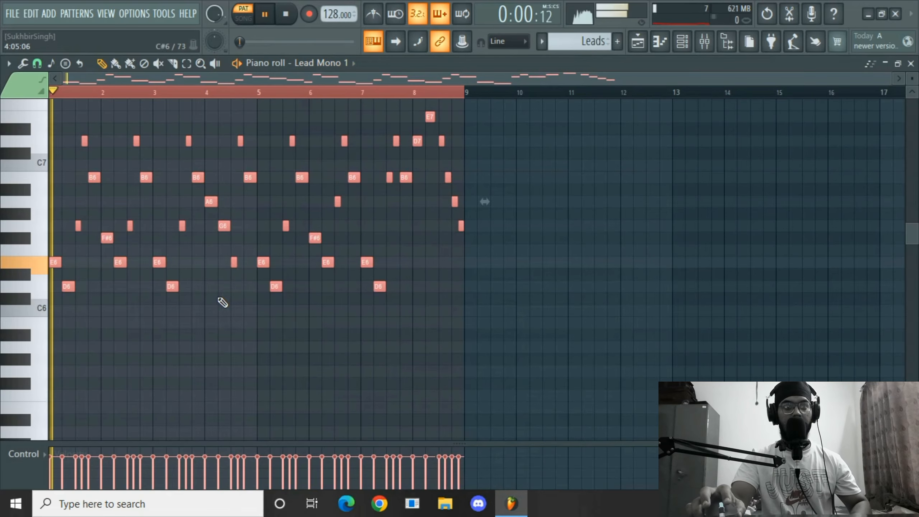
Solo the Lead Mono 1 channel and play the pattern to audition it alone, then unmute the other lead channels.
scroll(219, 314, "up", 1)
scroll(219, 314, "down", 1)
left_click(692, 39)
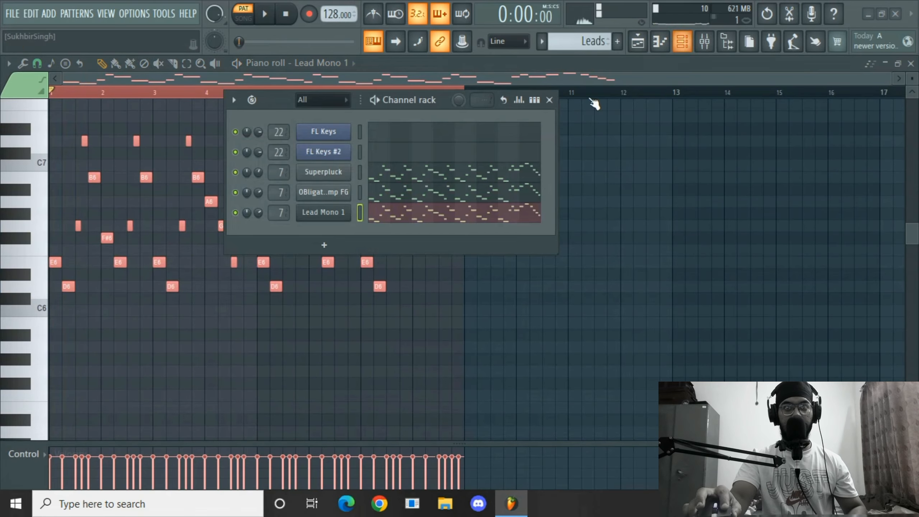
left_click(235, 212)
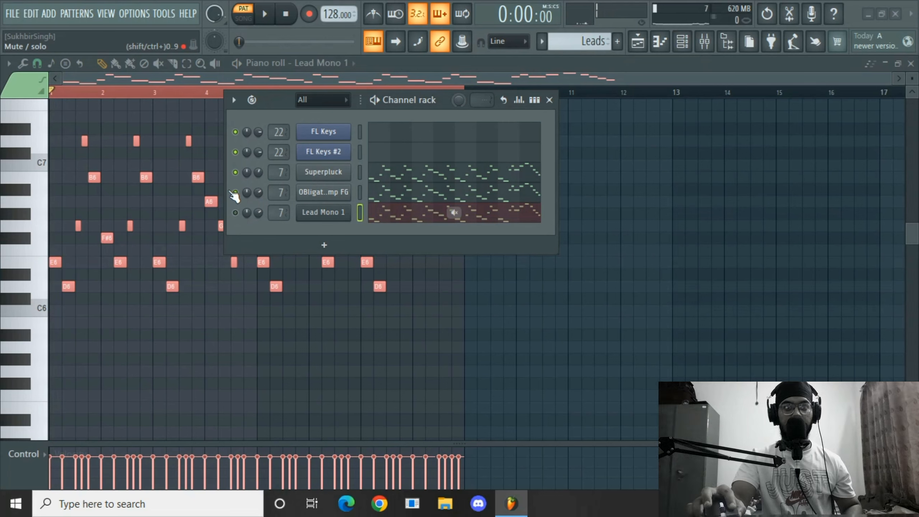
left_click(235, 192)
left_click(236, 172)
left_click(235, 213)
key("space")
scroll(258, 212, "up", 5)
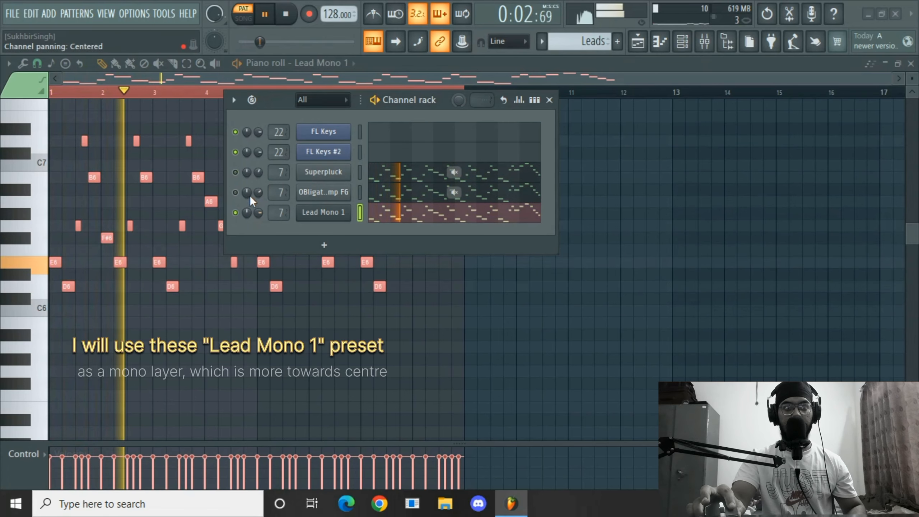
left_click(236, 172)
mouse_move(258, 173)
left_mouse_down()
mouse_move(258, 213)
mouse_move(258, 174)
left_mouse_up()
key("space")
left_click(235, 192)
key("space")
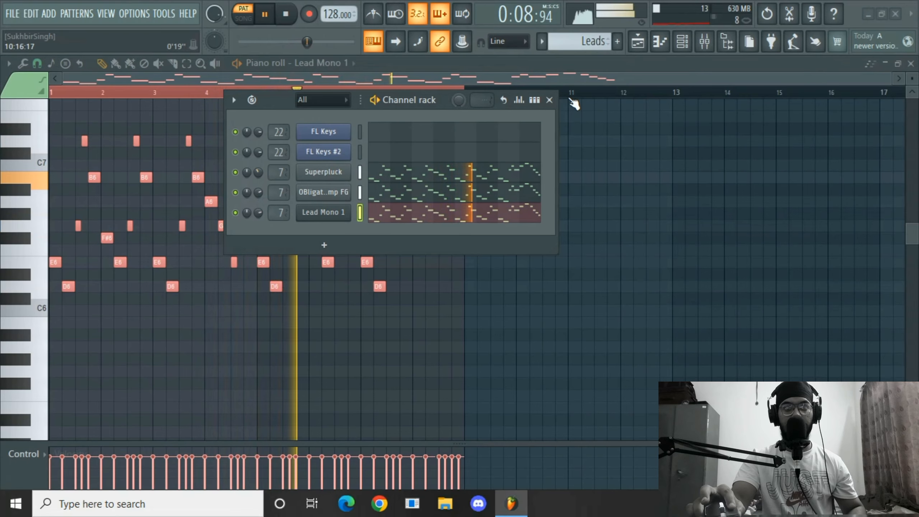
left_click(549, 100)
scroll(412, 188, "up", 1)
key("space")
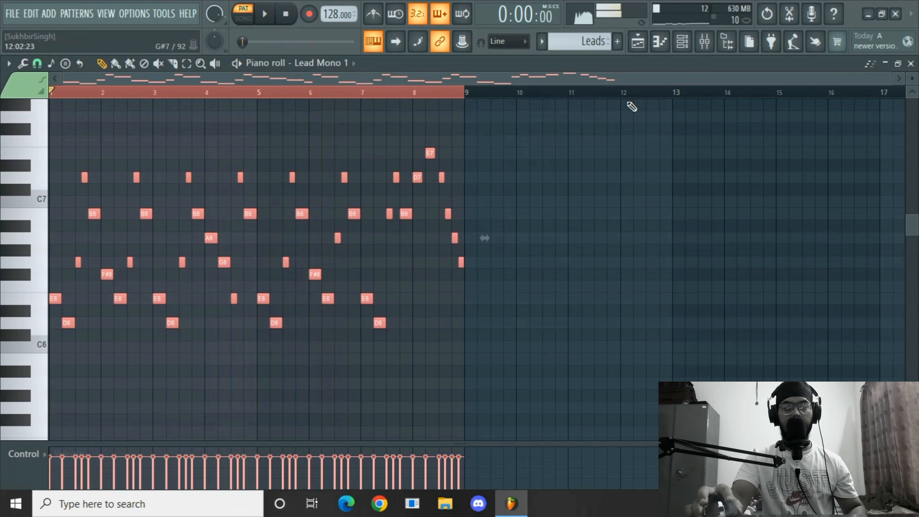
left_click(691, 47)
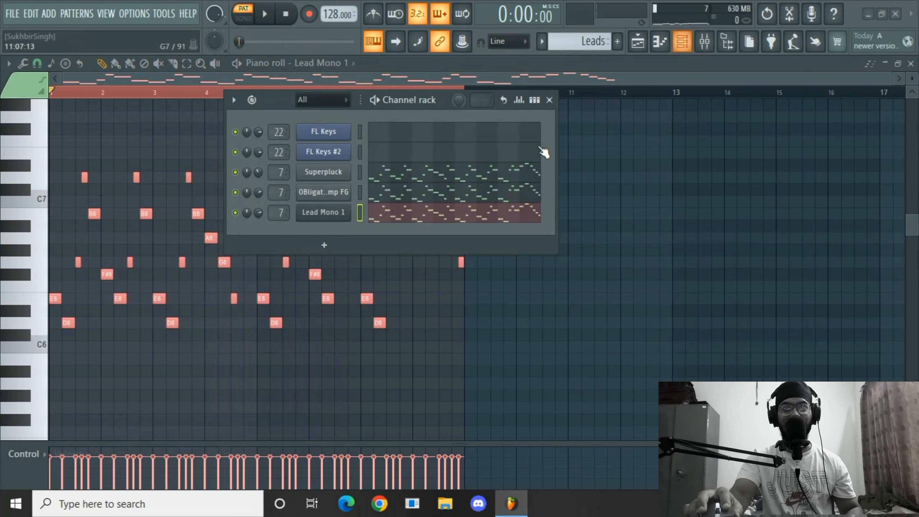
left_click(336, 242)
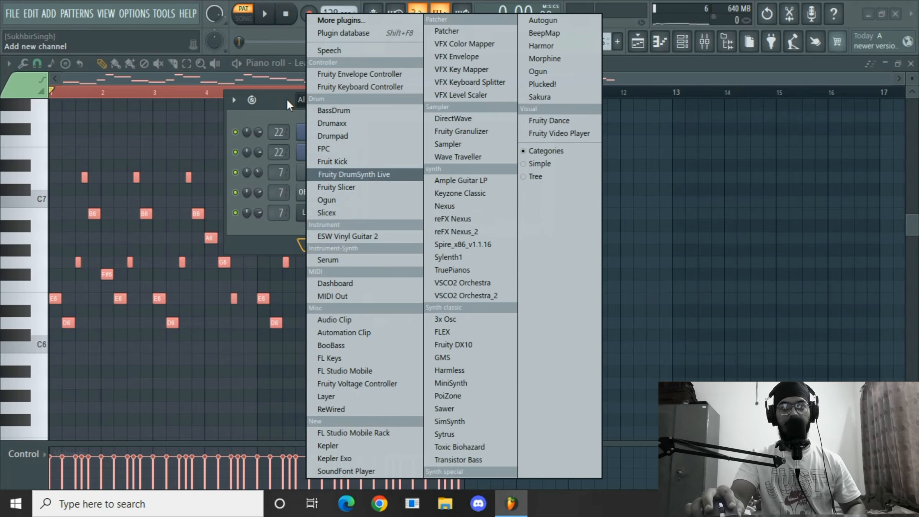
left_click(238, 83)
key("space")
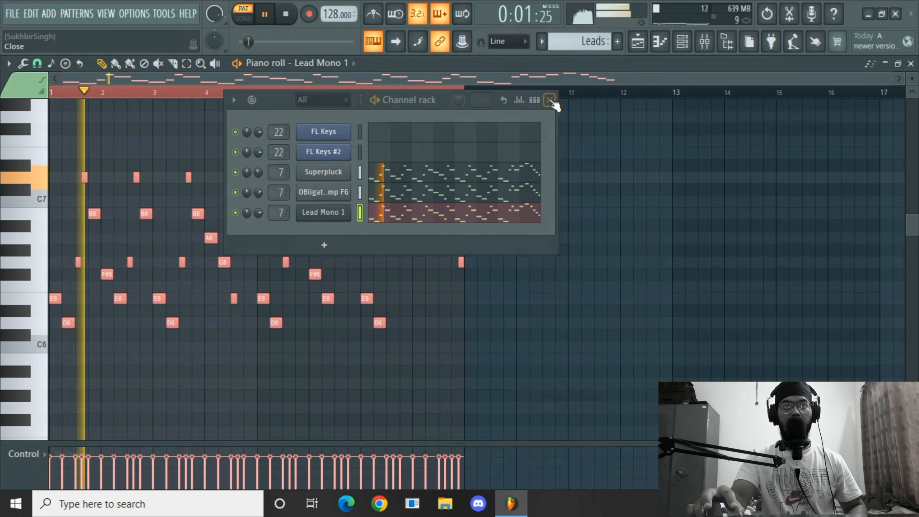
key("space")
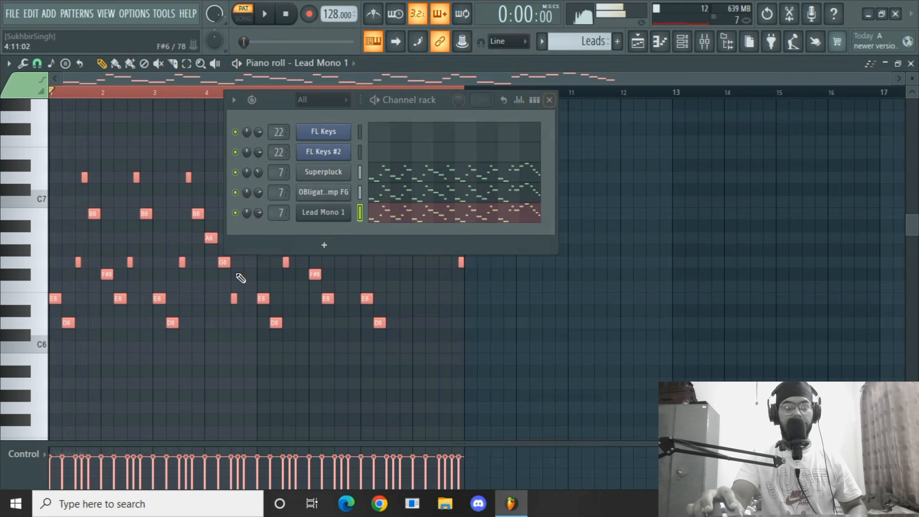
Add a new GMS instrument channel to the channel rack.
left_click(325, 245)
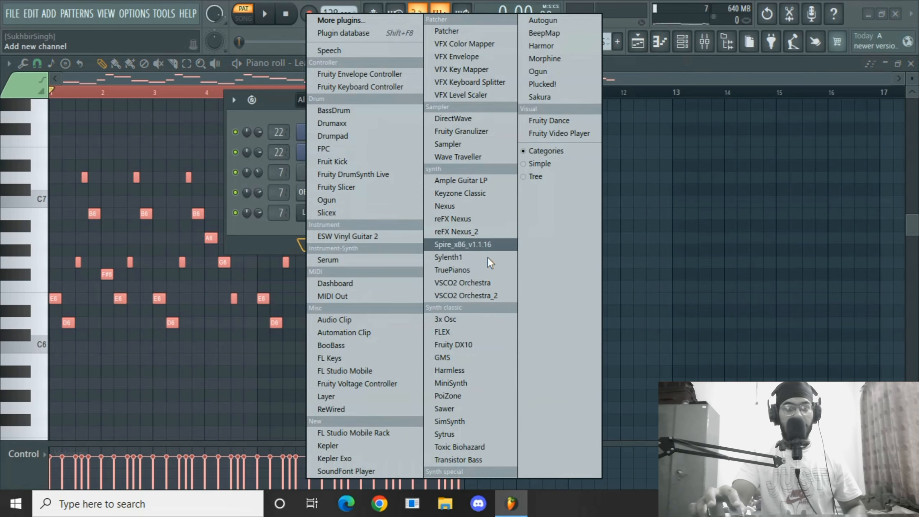
left_click(458, 357)
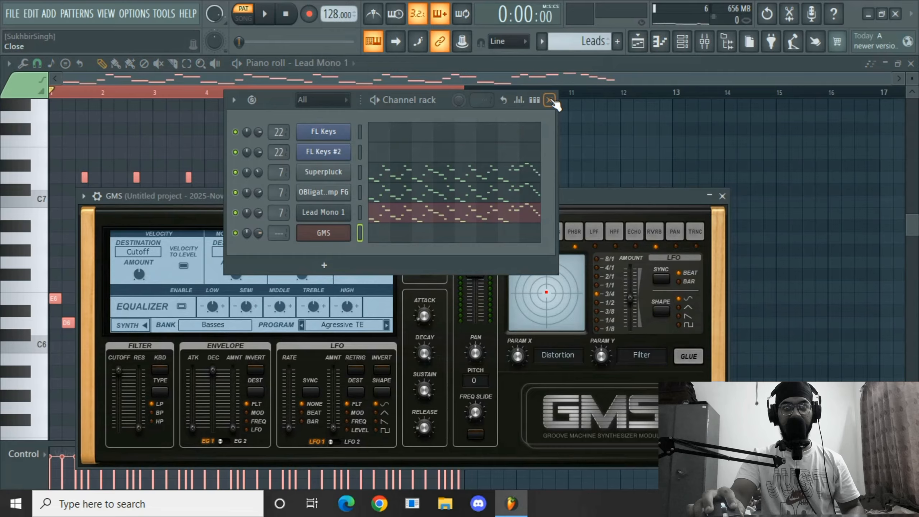
left_click(550, 100)
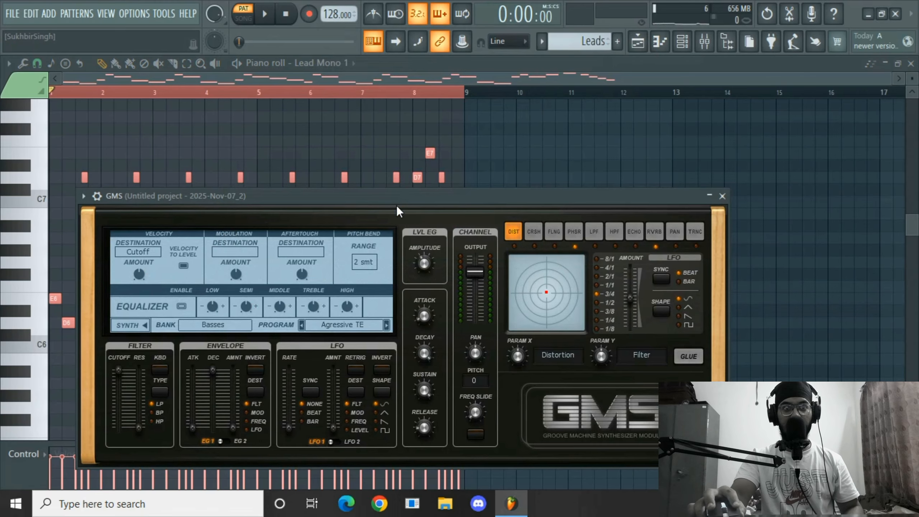
Load the Cosmic Seans LS preset from the Leads & Synths bank in GMS, then close the plugin.
left_click_drag(397, 206, 448, 86)
left_click(288, 211)
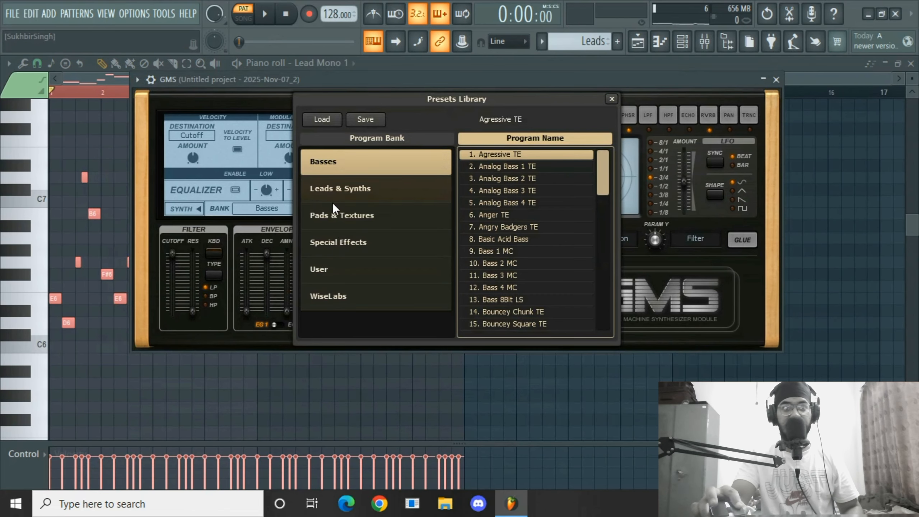
left_click(355, 188)
left_click(490, 178)
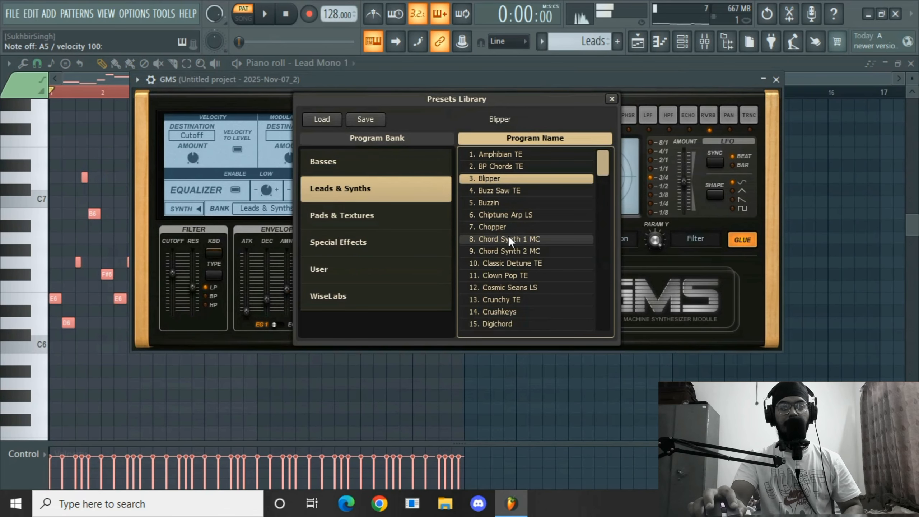
left_click(510, 278)
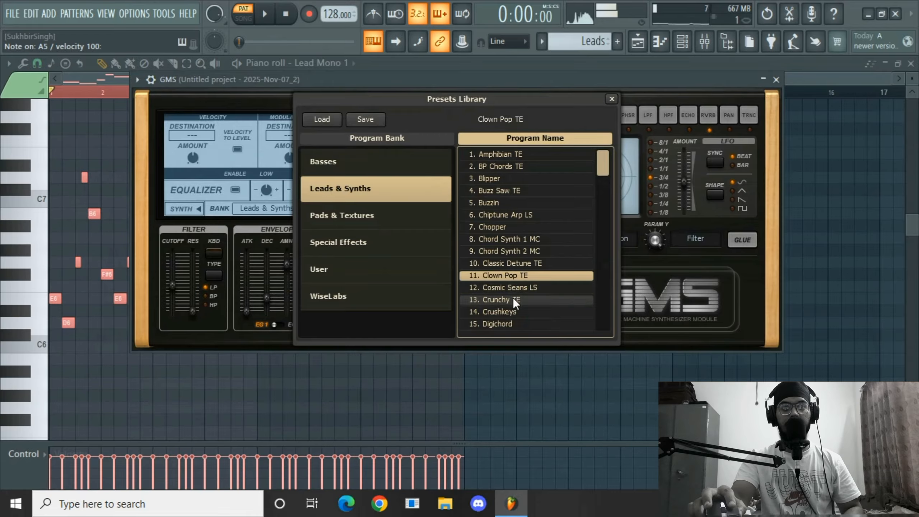
key("Down")
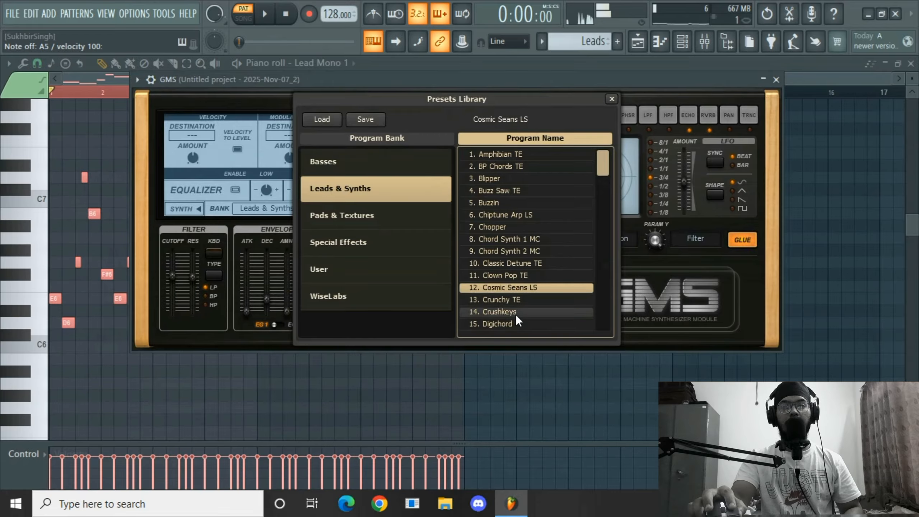
left_click(612, 97)
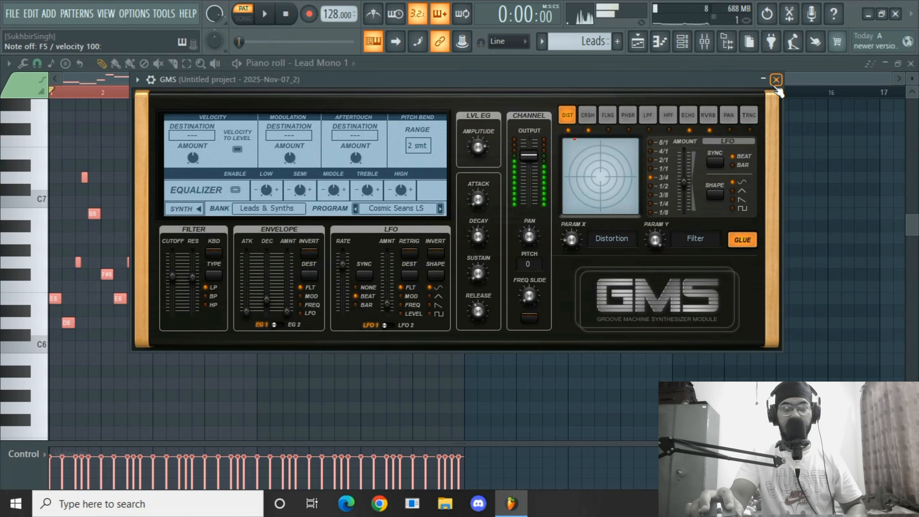
left_click(775, 80)
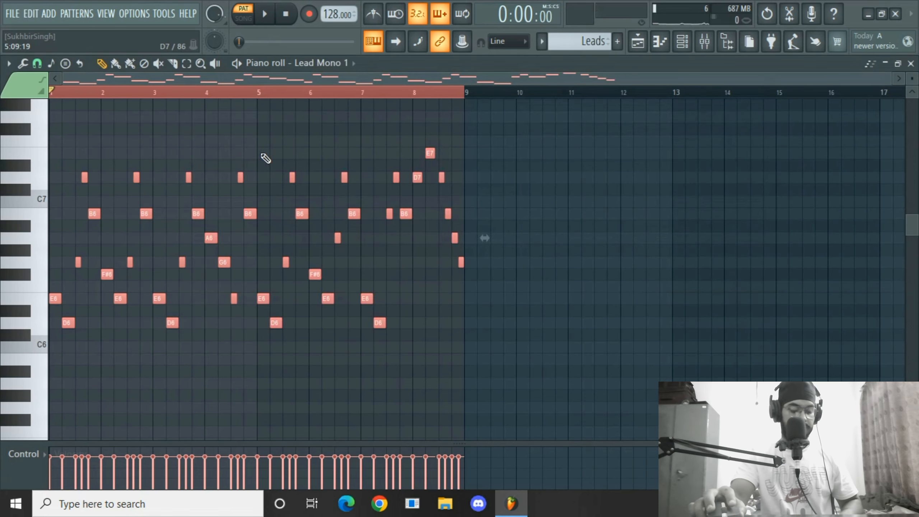
Target the piano roll at the GMS channel and play the pattern.
left_click(342, 66)
left_click(308, 202)
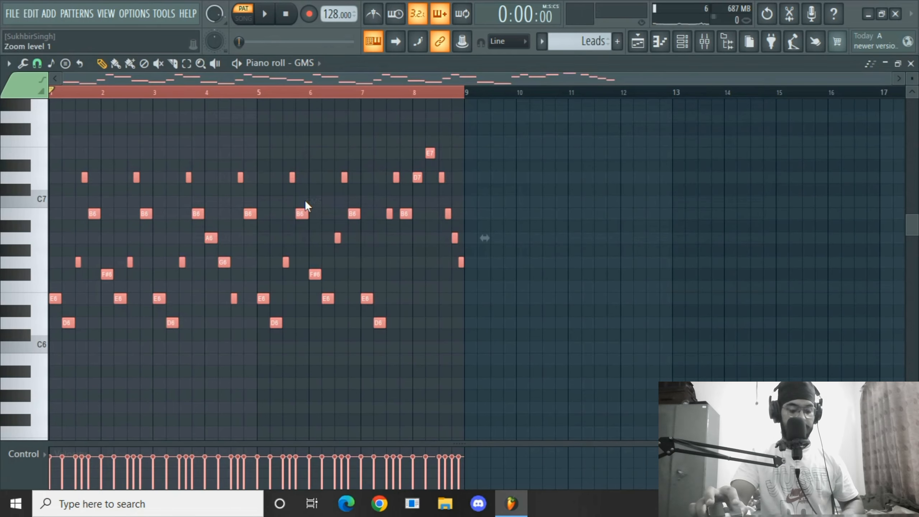
key("space")
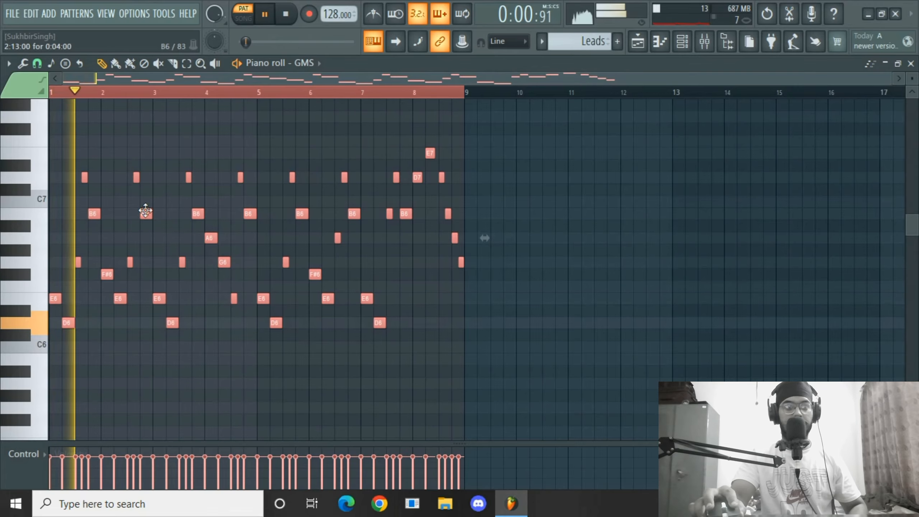
key("space")
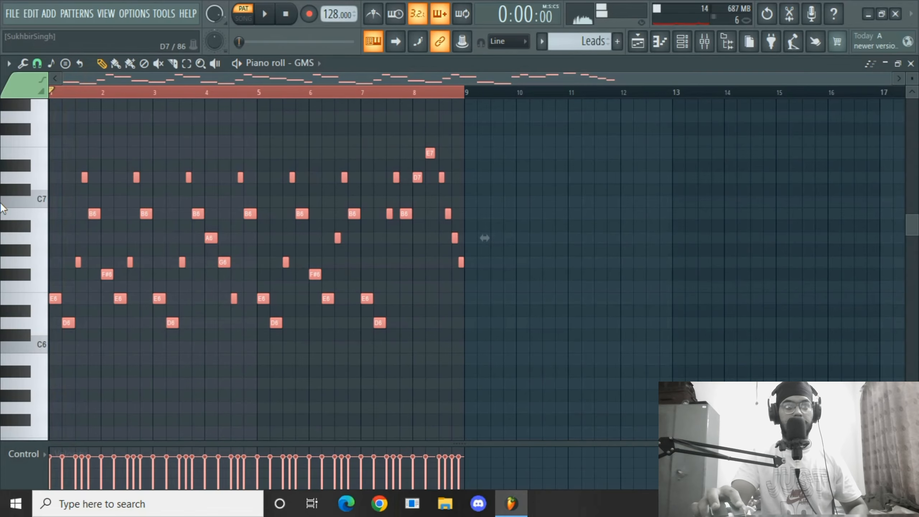
Transpose the GMS melody notes down one octave.
left_click(55, 303)
left_click_drag(51, 301, 27, 330)
left_click(36, 343)
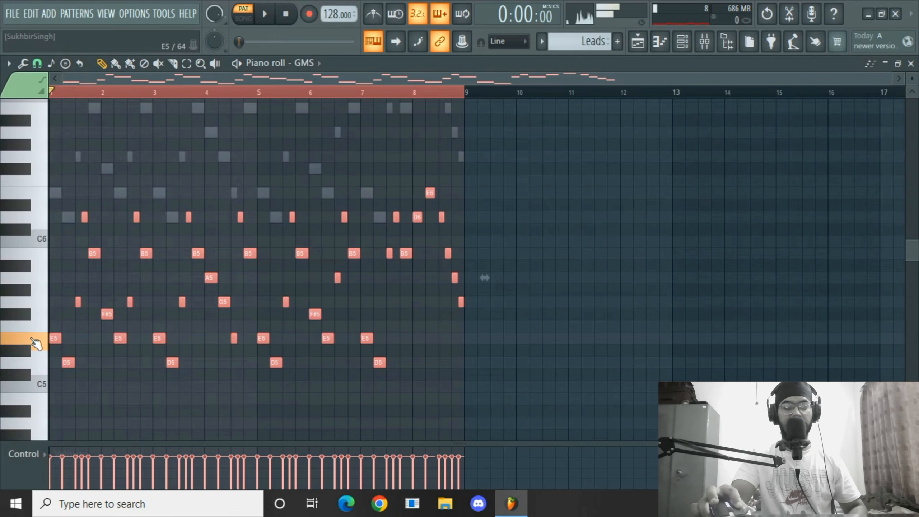
Play the pattern and lower the GMS channel volume to 86% in the channel rack.
key("space")
key("F9")
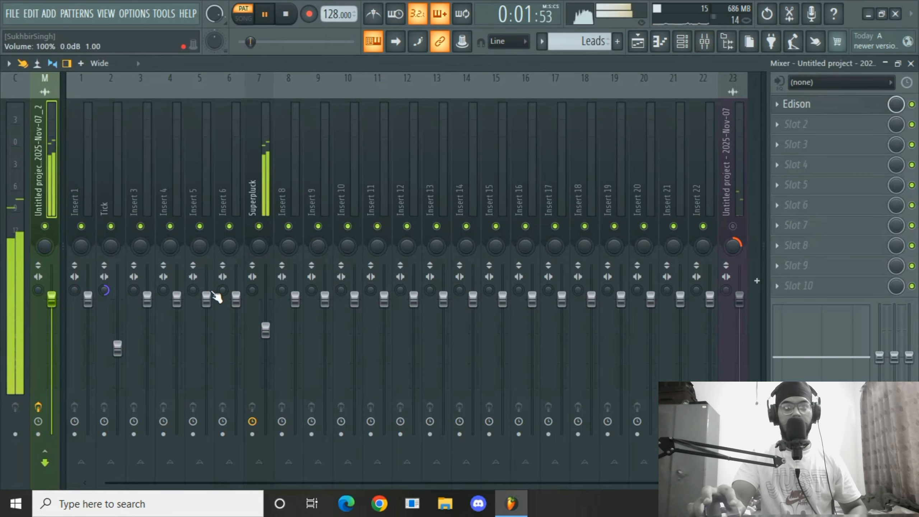
left_click(682, 41)
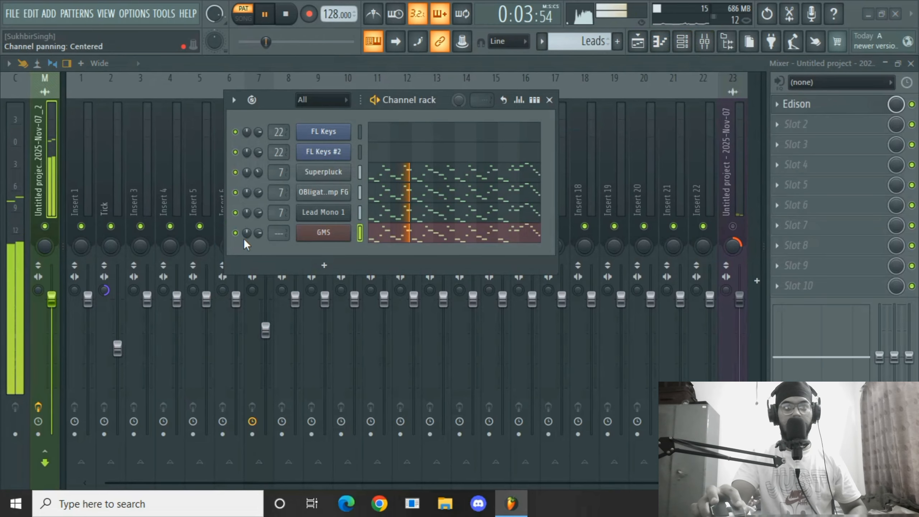
left_click_drag(264, 237, 263, 230)
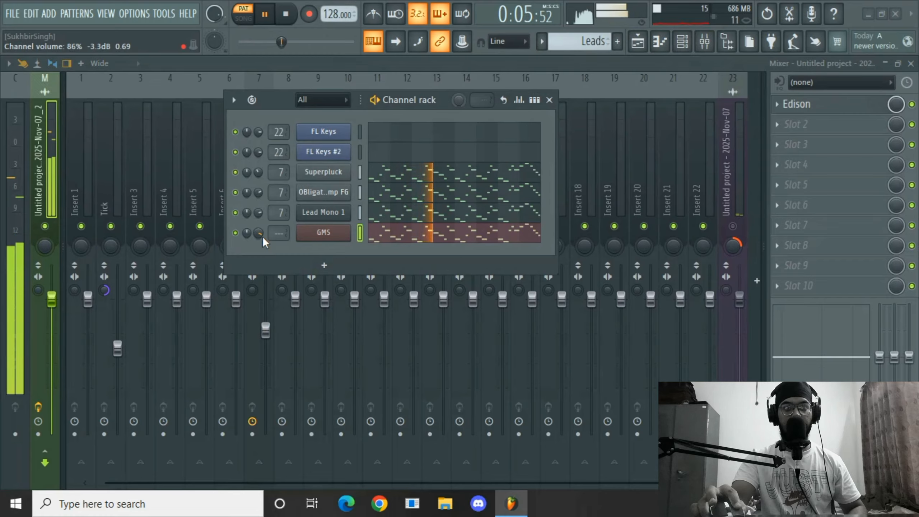
key("space")
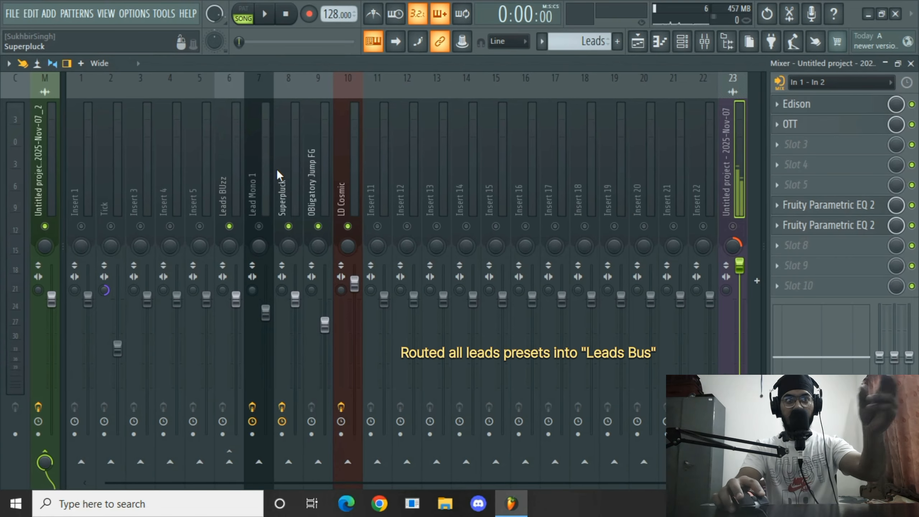
Select each lead mixer track in turn to inspect its routing into the Leads BUzz bus.
left_click(264, 167)
left_click(296, 166)
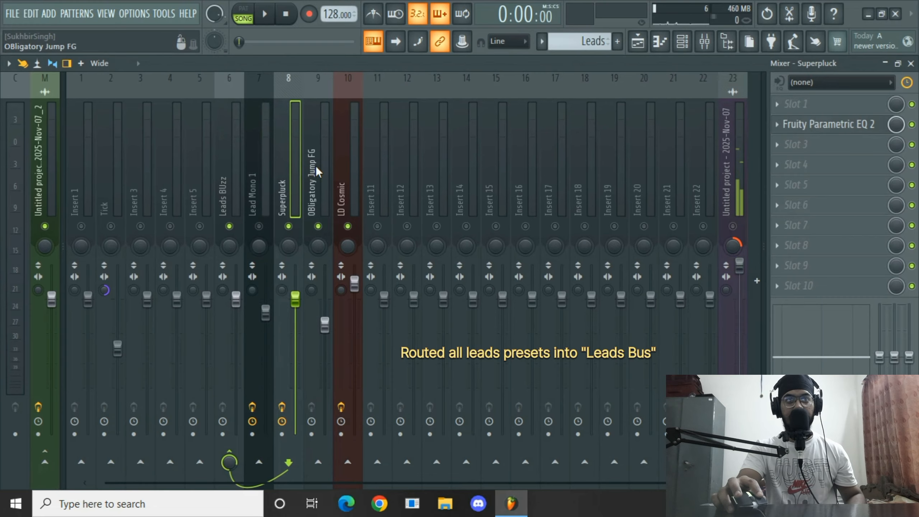
left_click(316, 166)
left_click(351, 164)
left_click(262, 170)
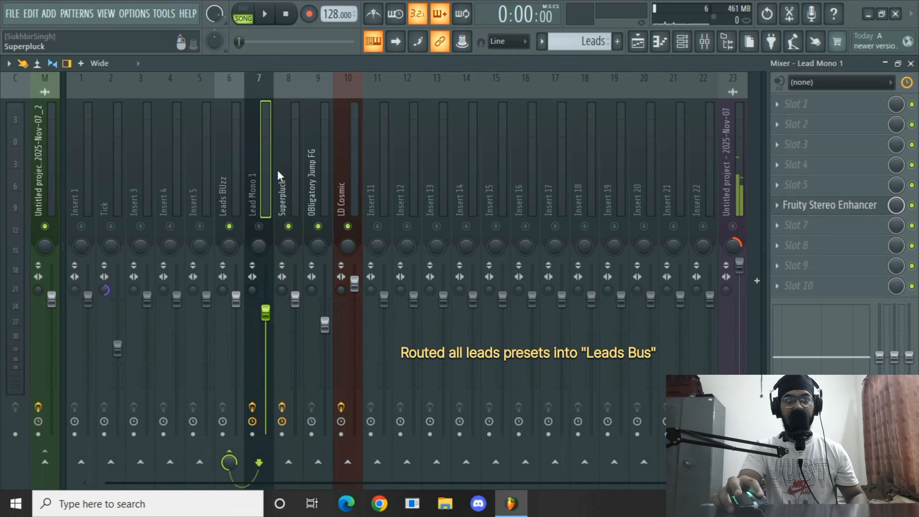
left_click(289, 169)
left_click(317, 169)
left_click(347, 170)
left_click(266, 160)
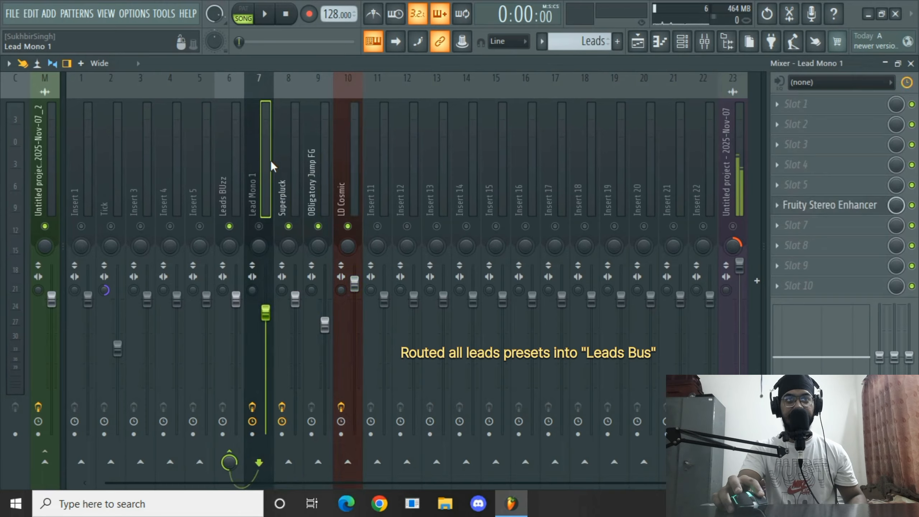
left_click(319, 165)
left_click(294, 163)
left_click(343, 168)
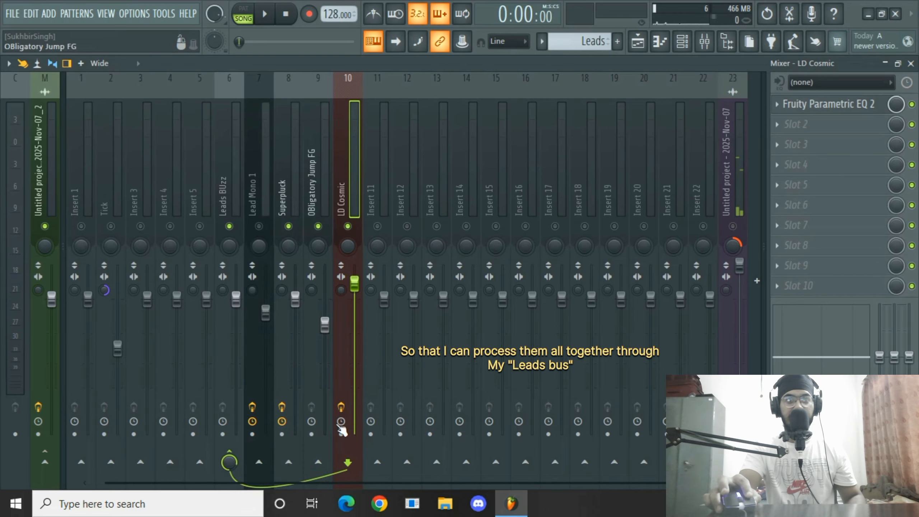
left_click(230, 203)
left_click(264, 188)
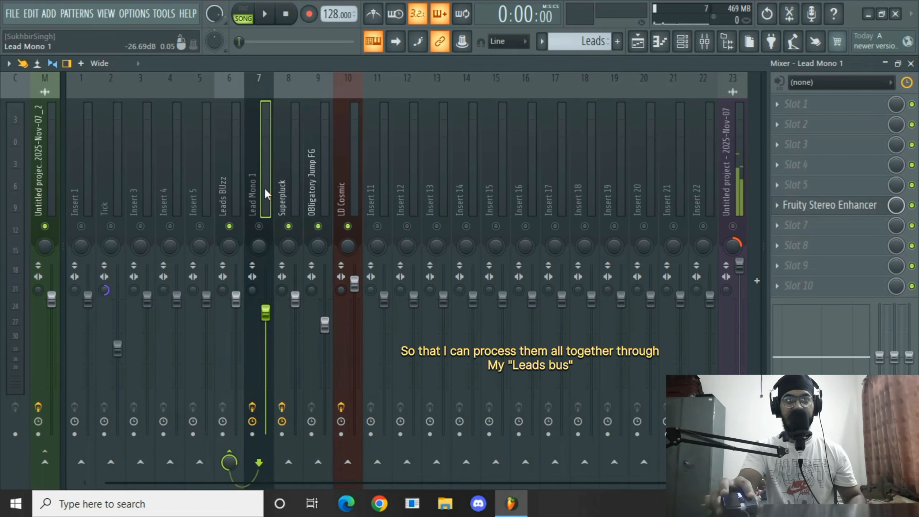
left_click(294, 188)
left_click(322, 178)
left_click(338, 178)
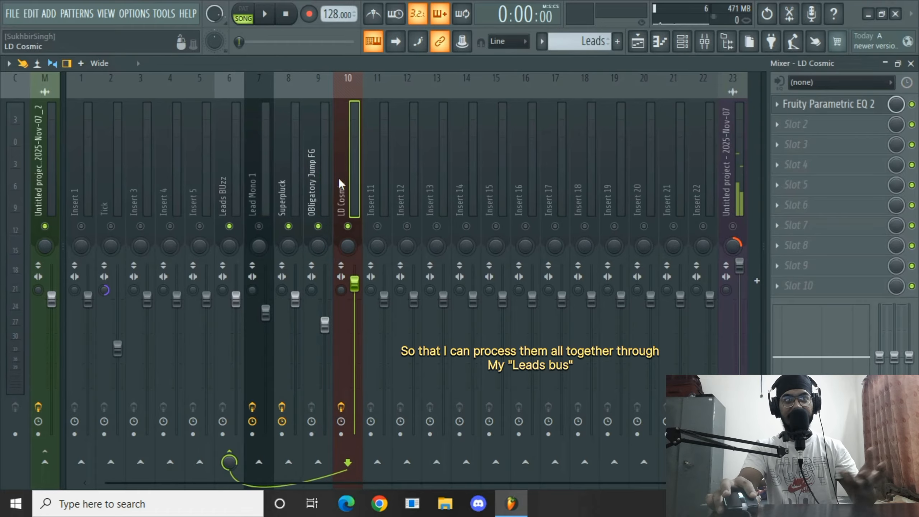
left_click(257, 171)
left_click(241, 187)
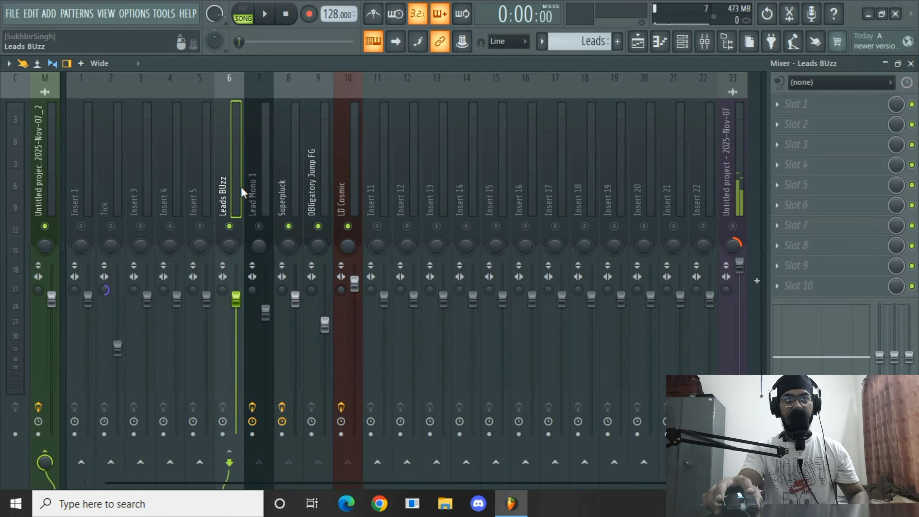
left_click(258, 226)
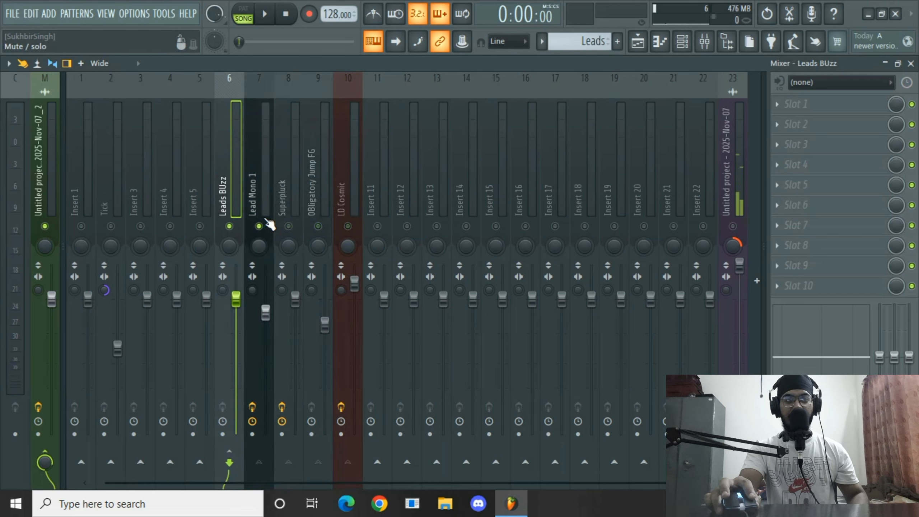
left_click(265, 193)
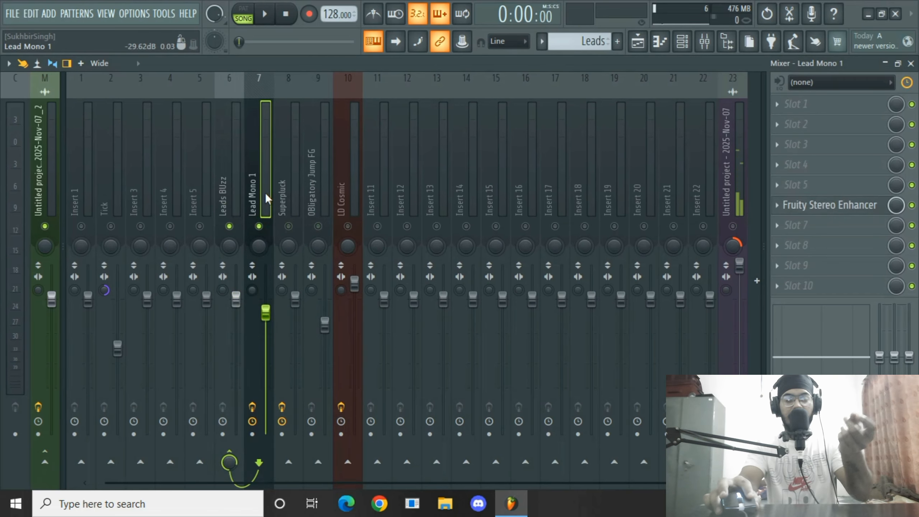
Select each lead mixer track in turn to compare their routing and settings.
left_click(296, 185)
left_click(311, 186)
left_click(334, 185)
left_click(317, 188)
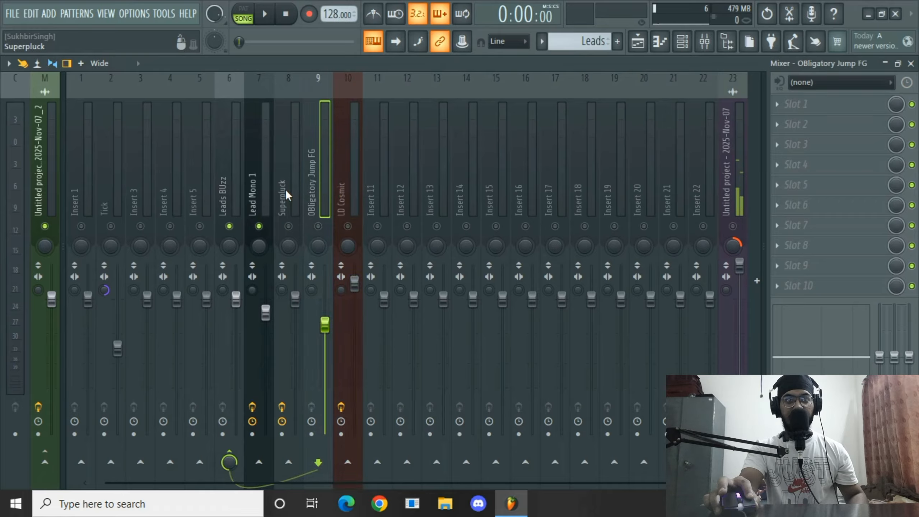
left_click(286, 190)
left_click(322, 188)
left_click(341, 186)
left_click(234, 192)
left_click(254, 196)
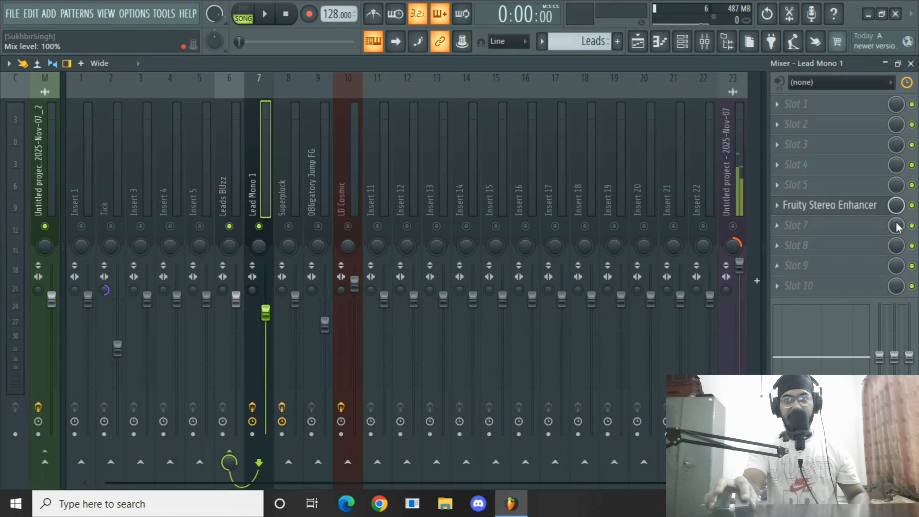
Open the Lead Mono 1 track's Fruity Stereo Enhancer, check its stereo separation while playing, and close it.
left_click(864, 205)
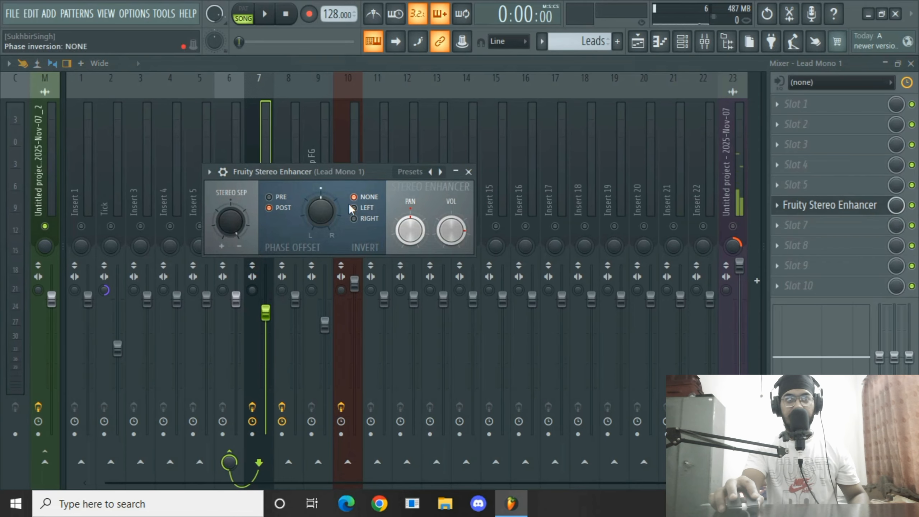
right_click(233, 226)
left_click(244, 234)
key("space")
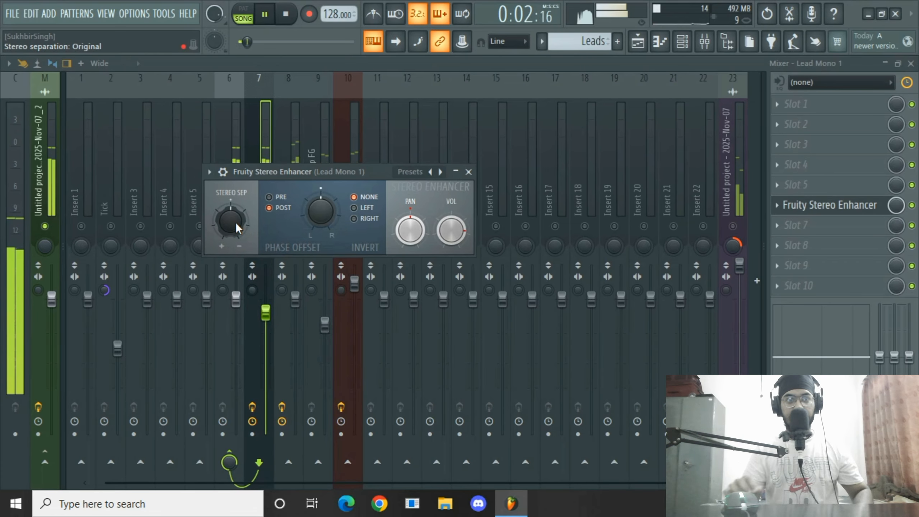
key("space")
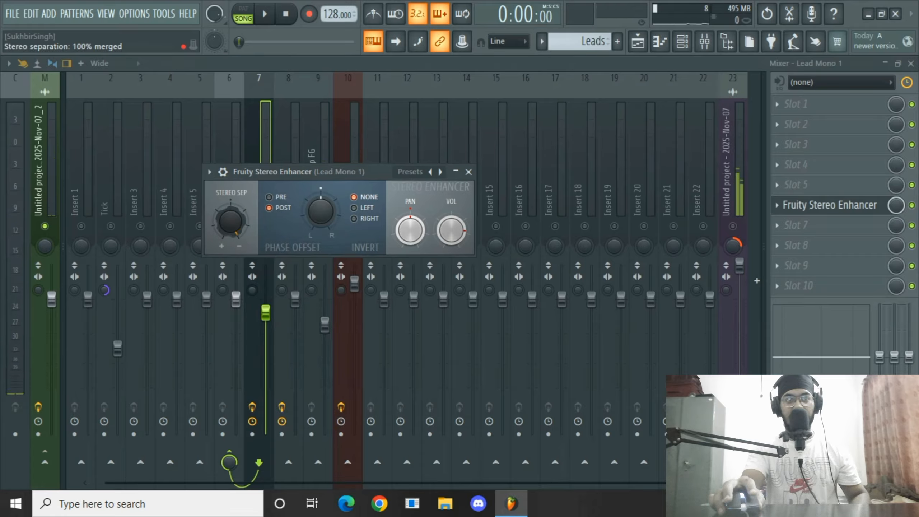
key("space")
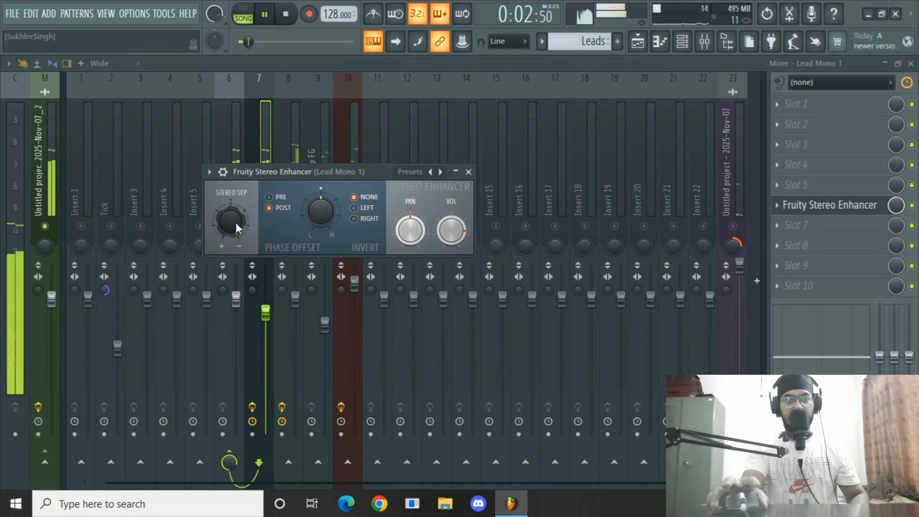
key("space")
left_click(469, 171)
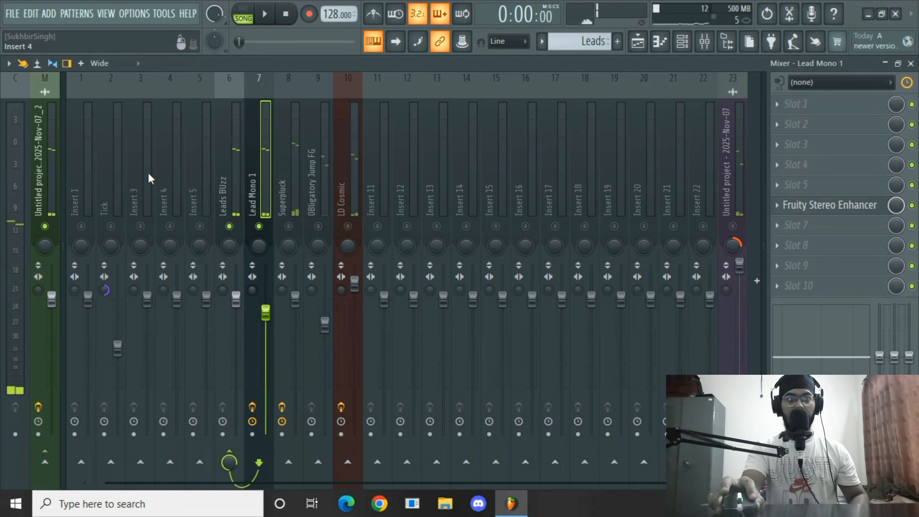
Open the Superpluck track's Fruity Parametric EQ 2 and play the pattern to review its high boost.
left_click(286, 210)
right_click(289, 227)
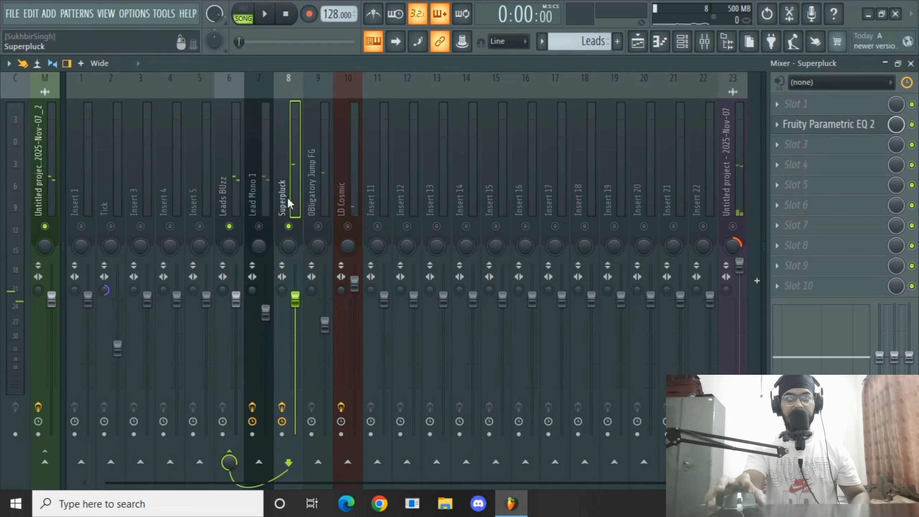
left_click(828, 124)
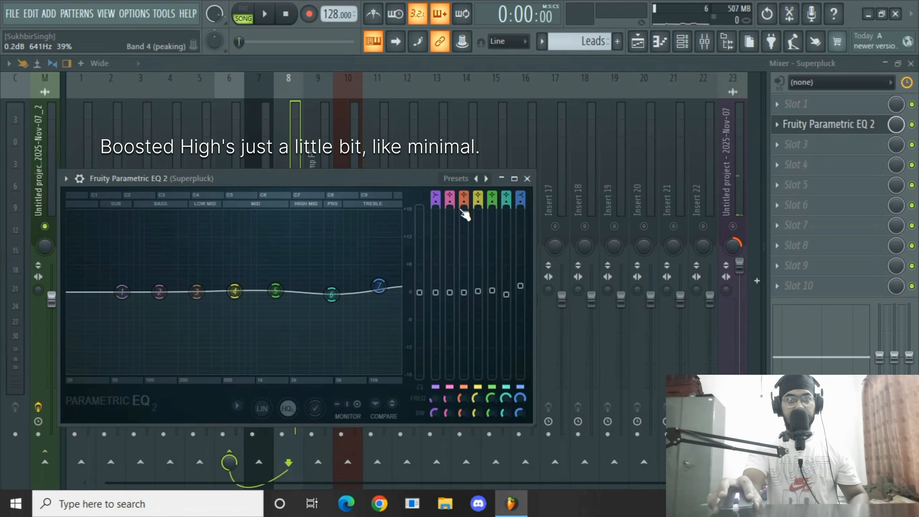
key("space")
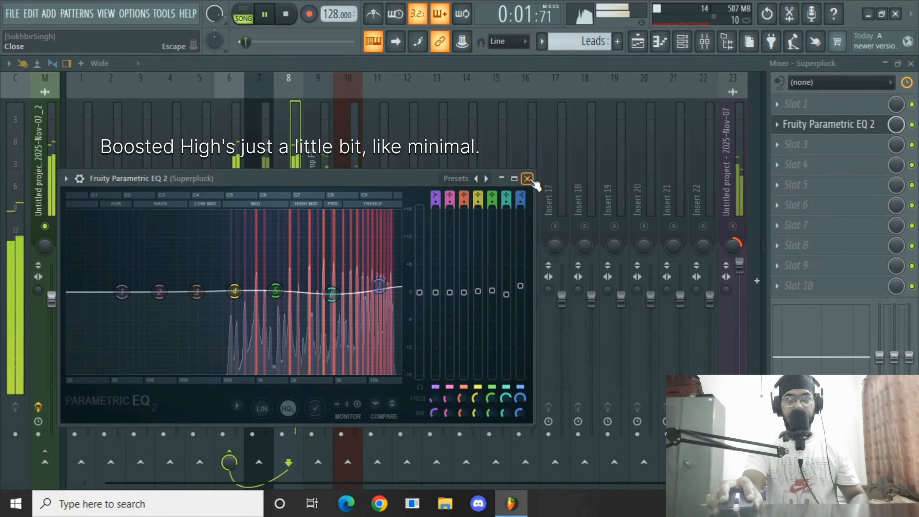
left_click(527, 178)
key("space")
Open the LD Cosmic track's Fruity Parametric EQ 2 and play the pattern to review its curve.
left_click(323, 194)
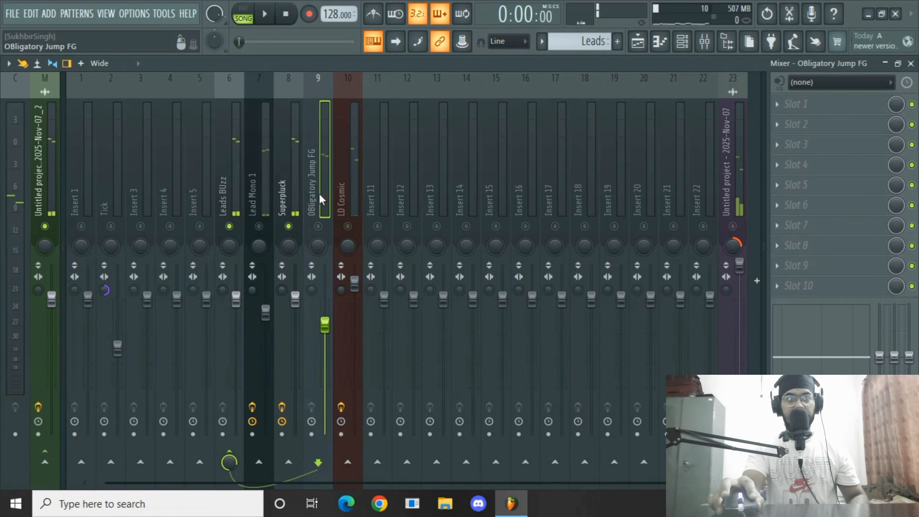
left_click(354, 203)
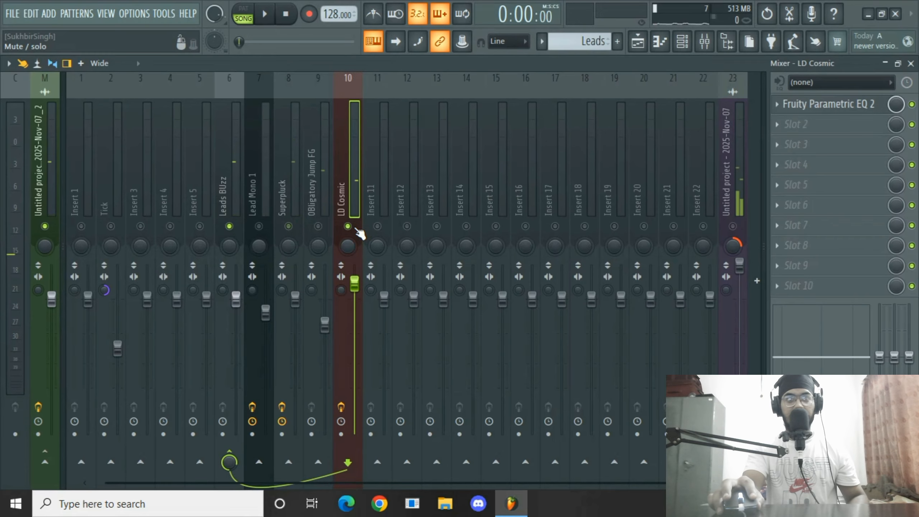
left_click(859, 105)
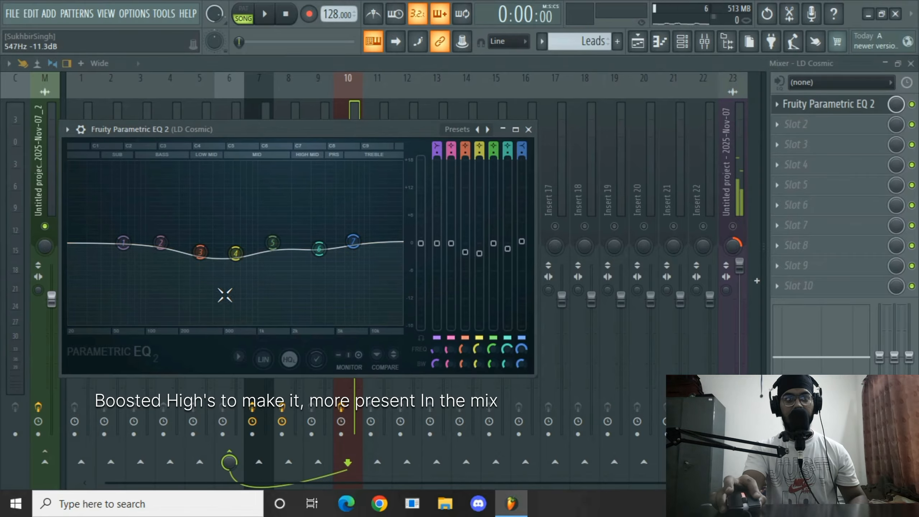
key("space")
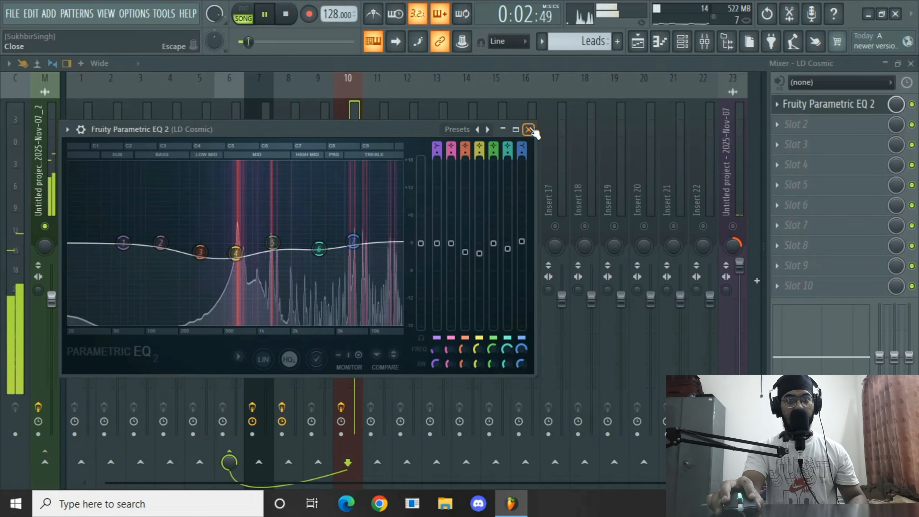
key("space")
left_click(529, 129)
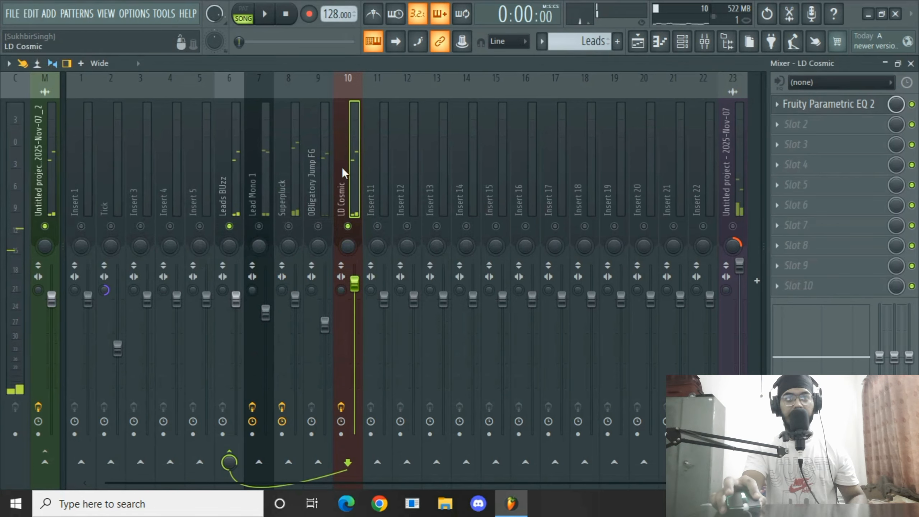
Unmute the Lead Mono 1, Superpluck and OBligatory Jump FG mixer tracks.
left_click(319, 226)
left_click(289, 226)
left_click(259, 226)
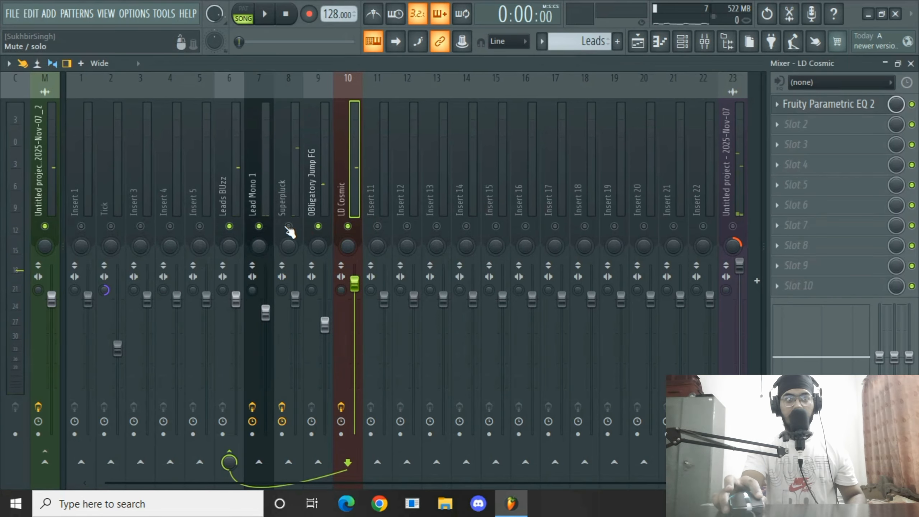
left_click(288, 227)
Load Fruity Parametric EQ 2 into the first effect slot of the Leads BUzz bus.
left_click(211, 201)
left_click(220, 191)
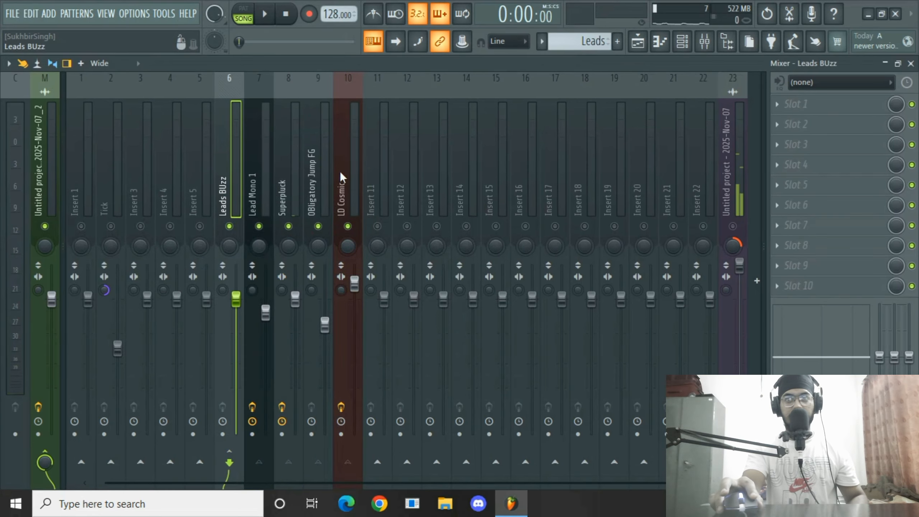
left_click(810, 110)
left_click(510, 219)
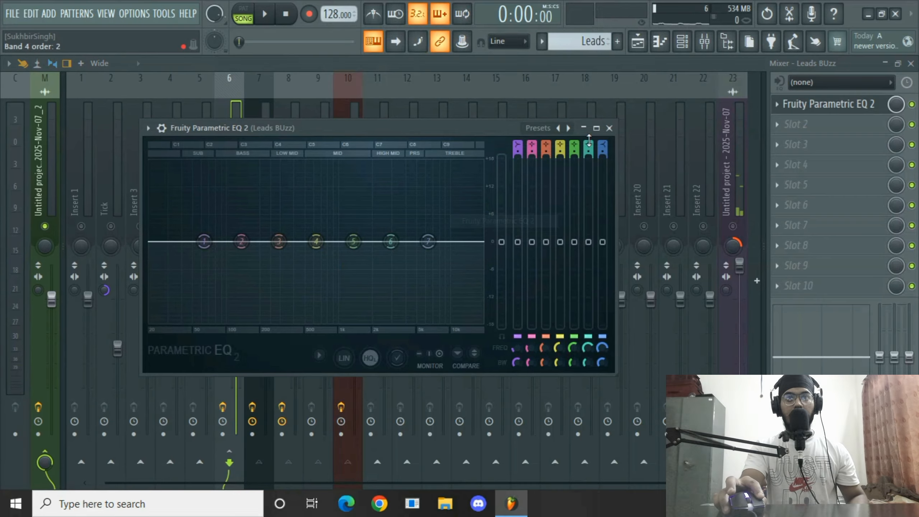
Apply a high- and low-cut preset to the bus EQ and raise the high-pass to about 197 Hz.
left_click(538, 127)
left_click(550, 143)
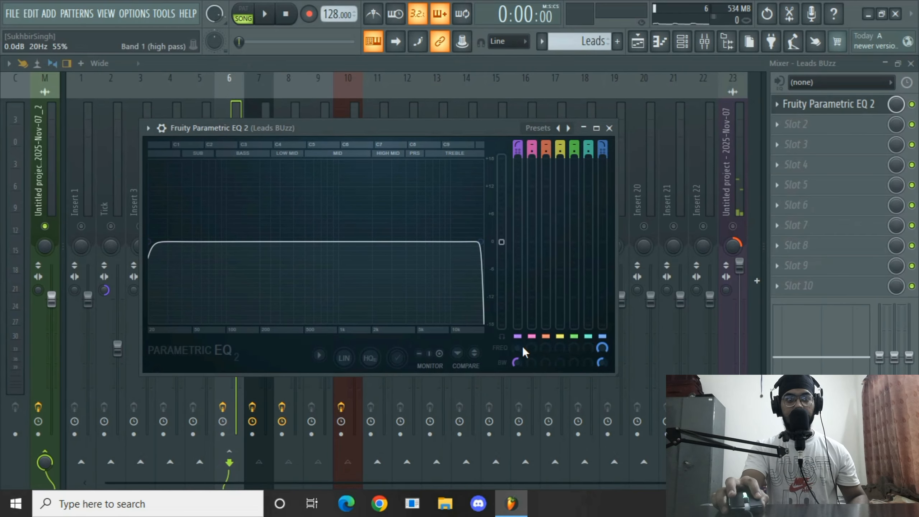
key("space")
left_click_drag(517, 348, 518, 312)
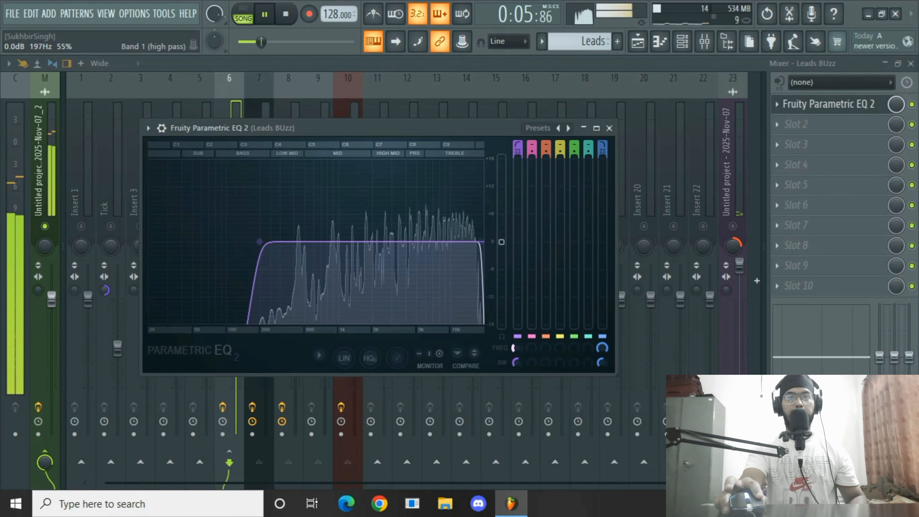
Lower the EQ's low-pass band to about 12,492 Hz and play the pattern to compare.
key("space")
left_click_drag(601, 349, 601, 358)
key("space")
key("space")
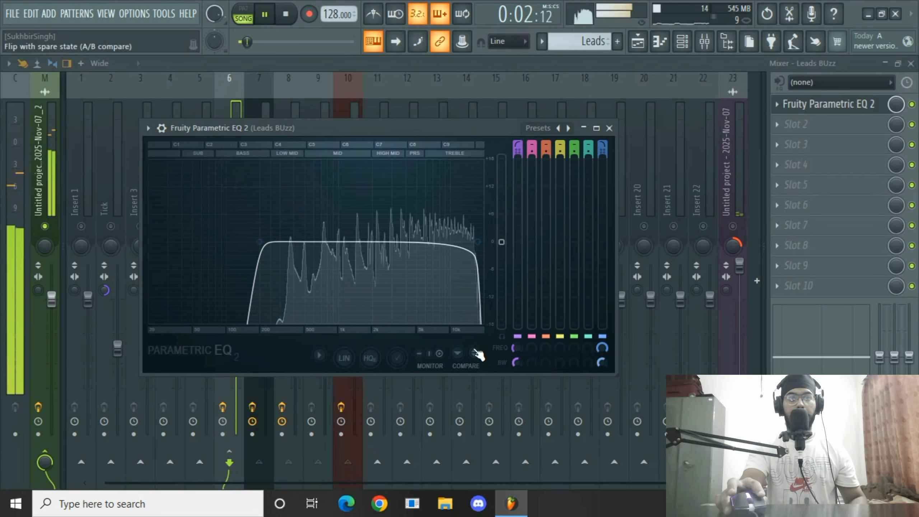
key("space")
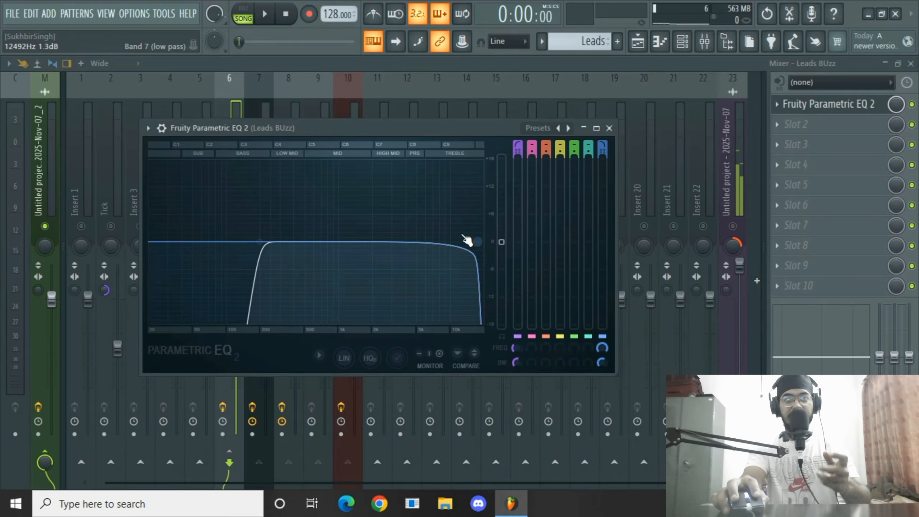
Insert Soundgoodizer into the Leads BUzz bus's second slot and set its amount to about 11%.
left_click(808, 116)
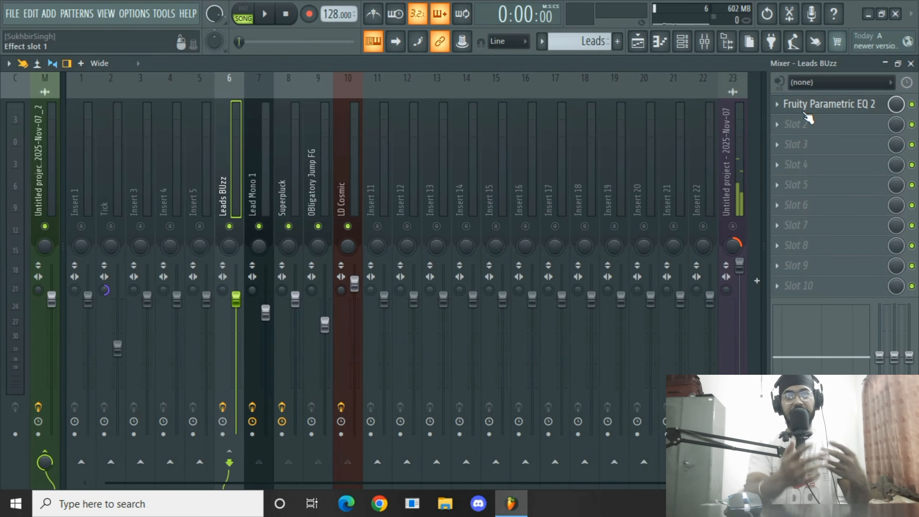
left_click(809, 126)
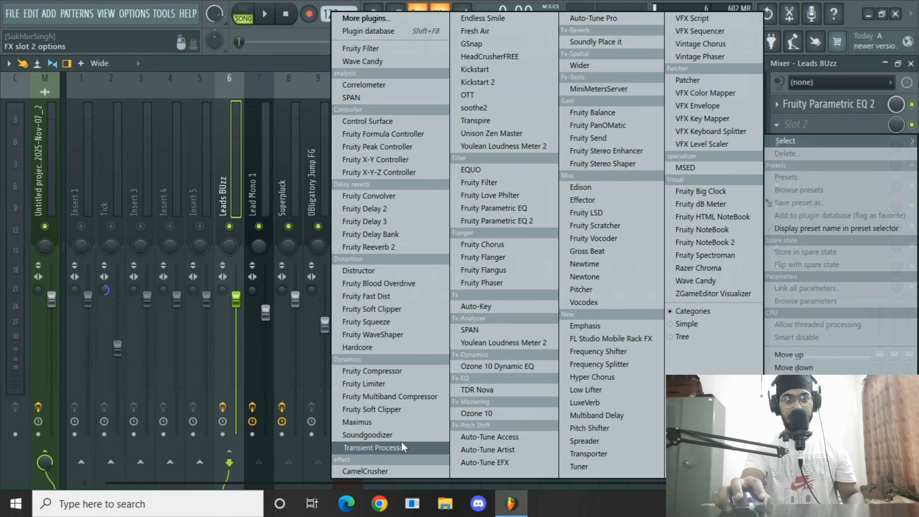
left_click(386, 437)
left_click_drag(115, 143, 481, 158)
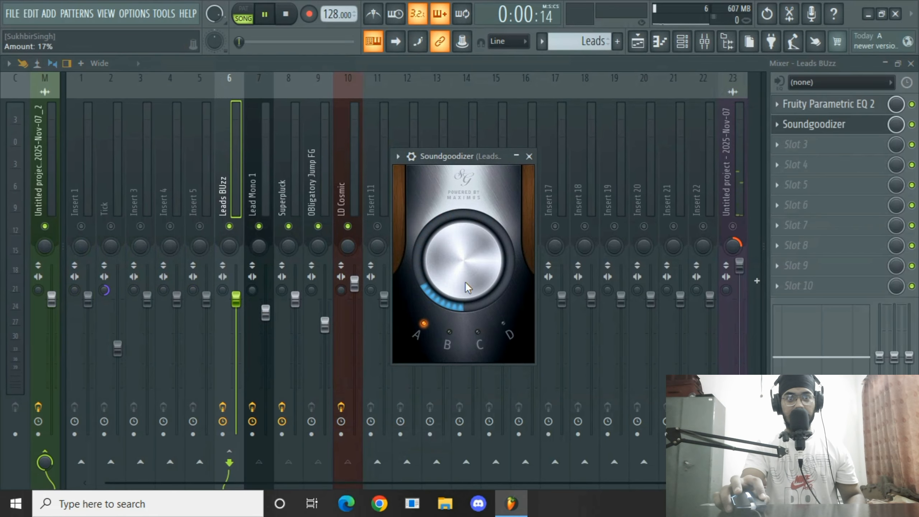
key("space")
left_click_drag(460, 265, 460, 271)
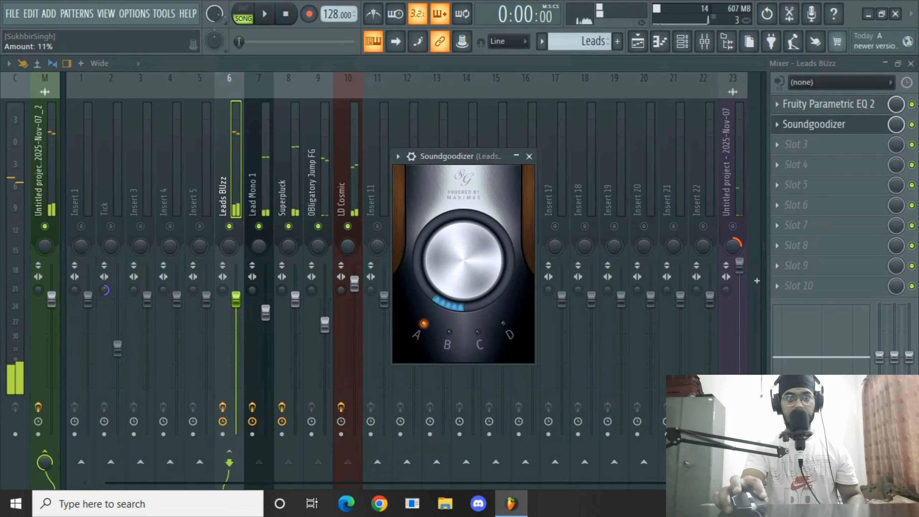
key("space")
Switch Soundgoodizer to mode B, lower its amount slightly, and close it.
left_click(503, 324)
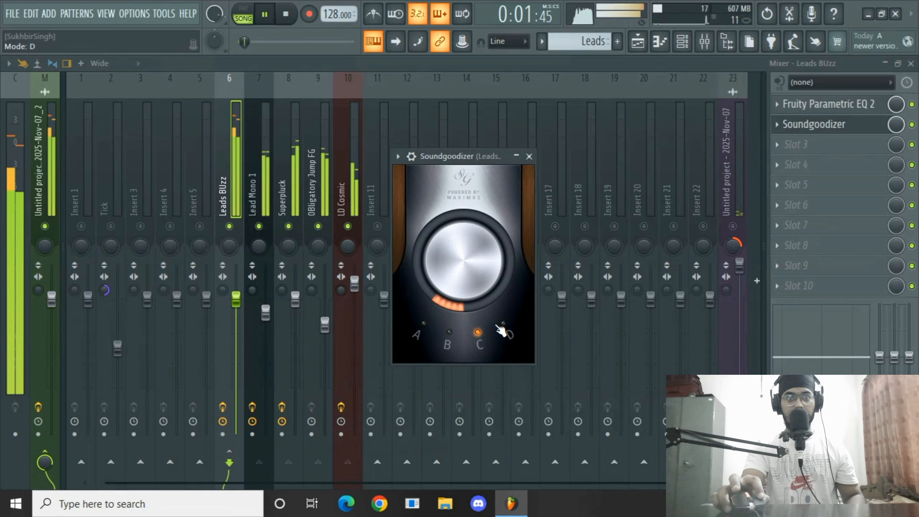
left_click(445, 339)
left_click_drag(447, 256, 447, 262)
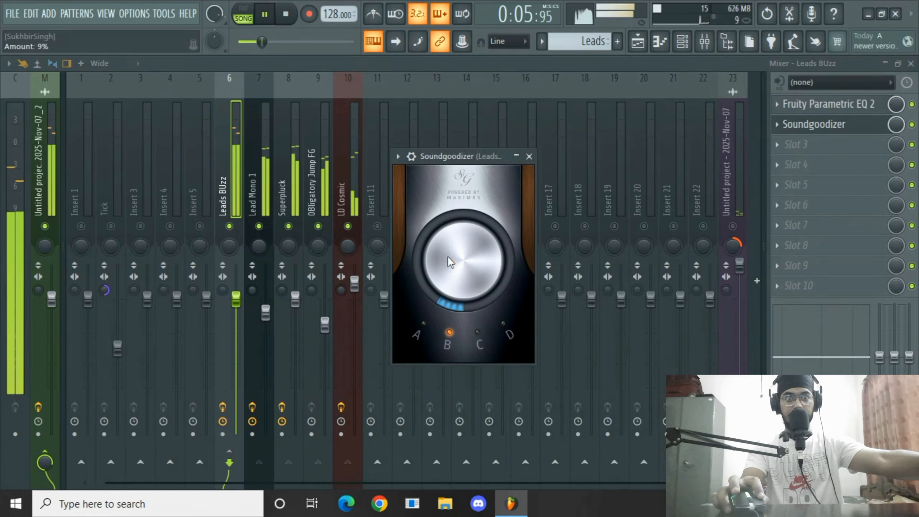
left_click(530, 157)
key("space")
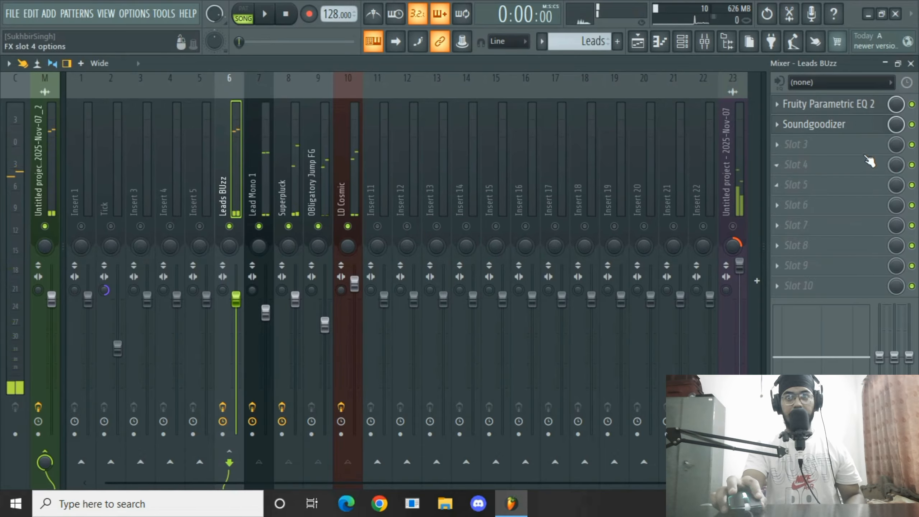
Add Fruity Stereo Enhancer to slot 6 of the Leads BUzz bus and slightly adjust its stereo separation.
key("space")
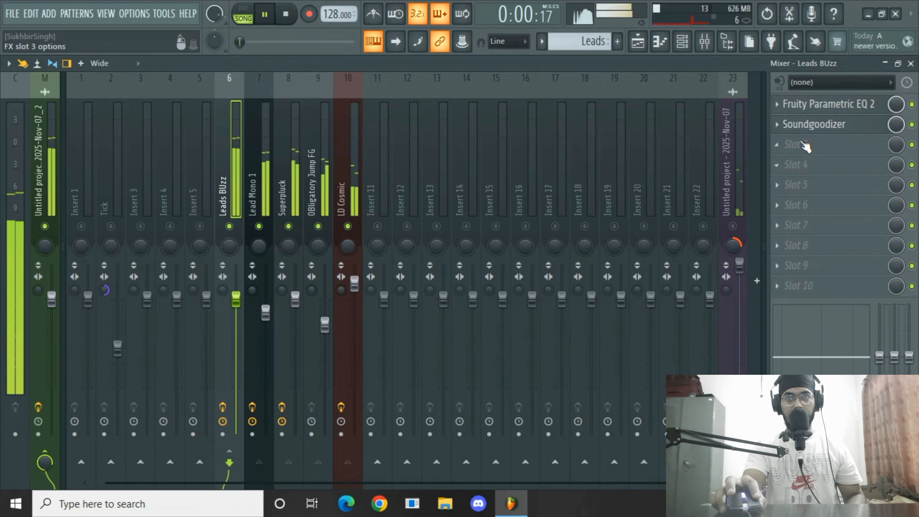
key("space")
left_click(828, 210)
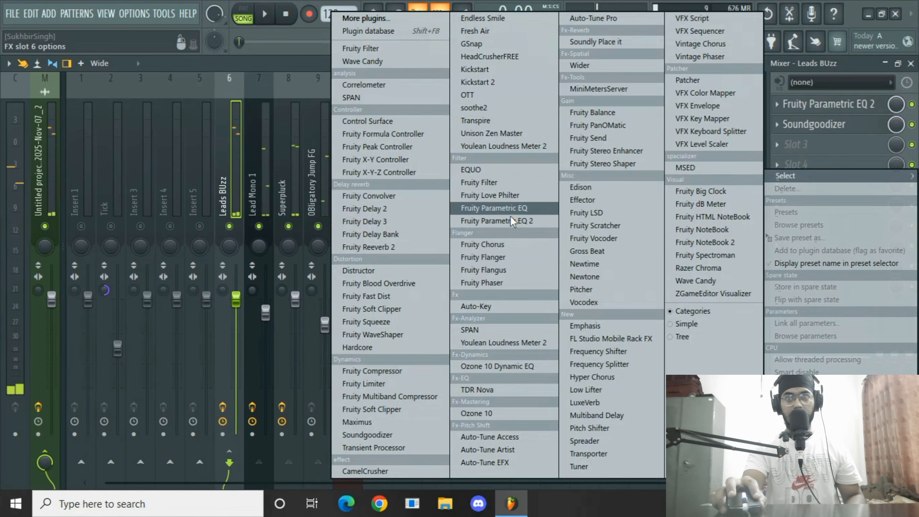
left_click(615, 150)
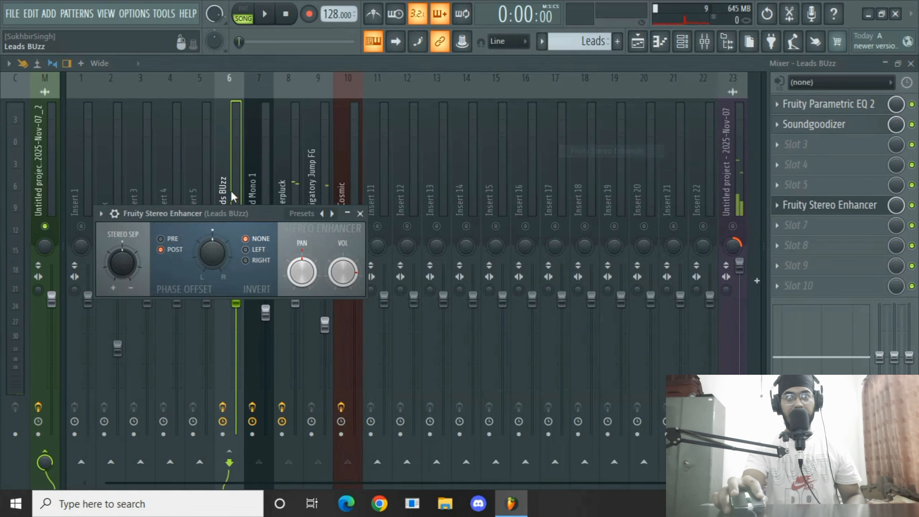
left_click_drag(222, 213, 341, 182)
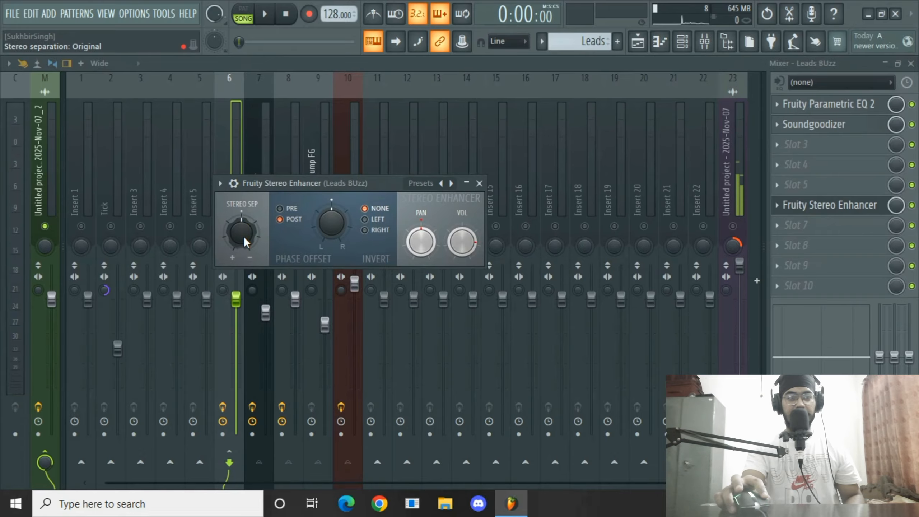
left_click_drag(241, 235, 241, 240)
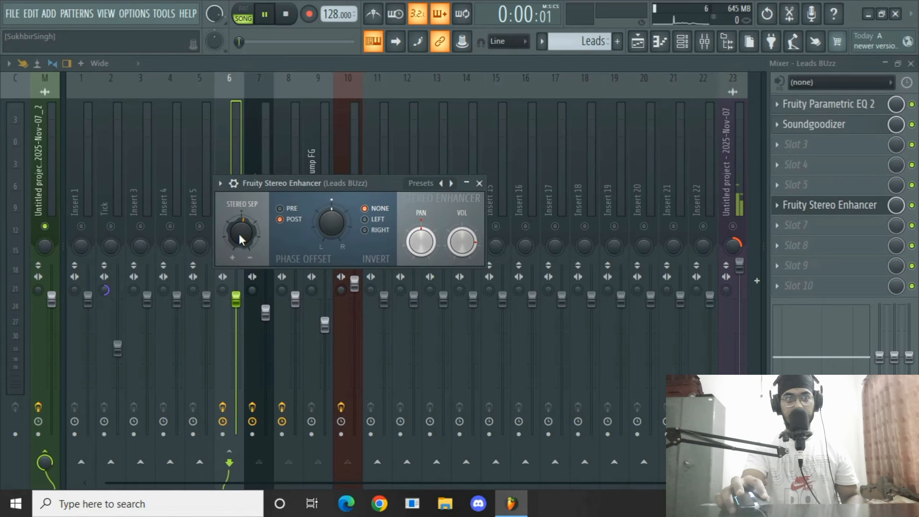
left_click(480, 184)
key("space")
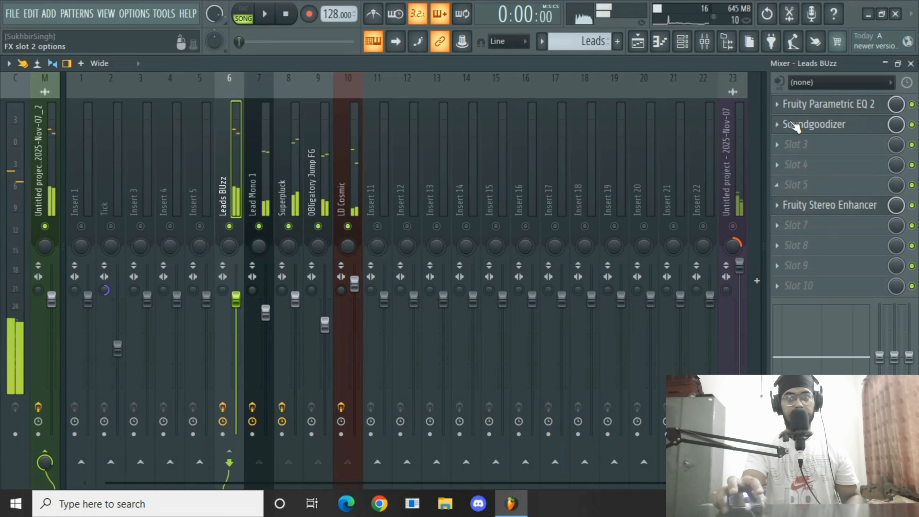
Move Fruity Stereo Enhancer up two slots to slot 4 of the Leads BUzz bus.
right_click(789, 205)
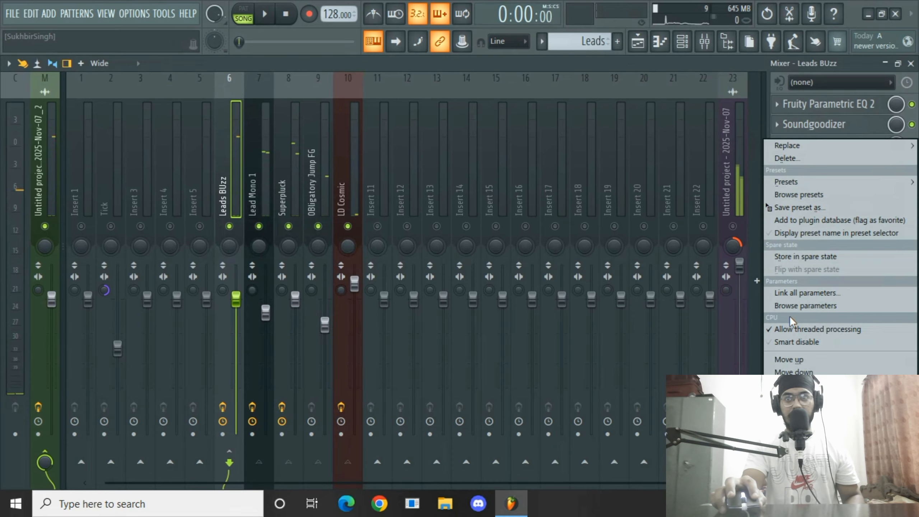
left_click(790, 359)
right_click(782, 186)
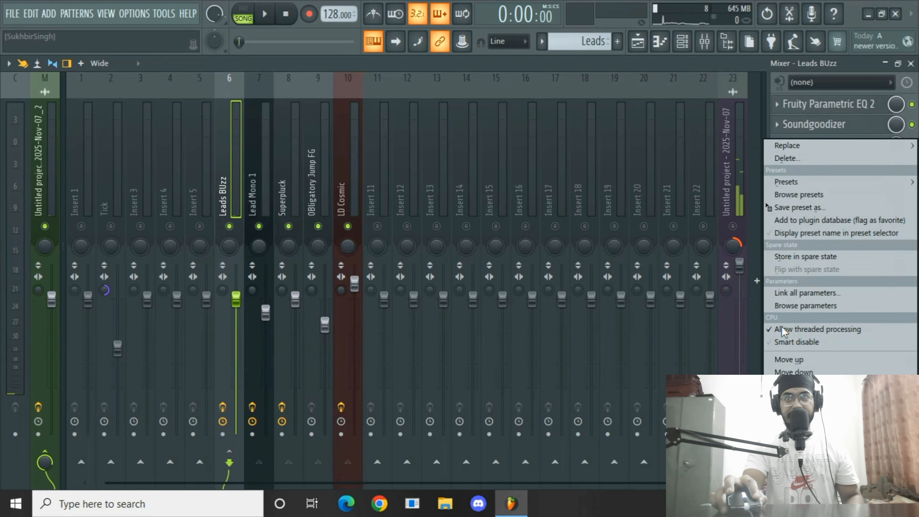
left_click(781, 360)
Insert Fruity Peak Controller into slot 5 of the Leads BUzz bus.
left_click(797, 184)
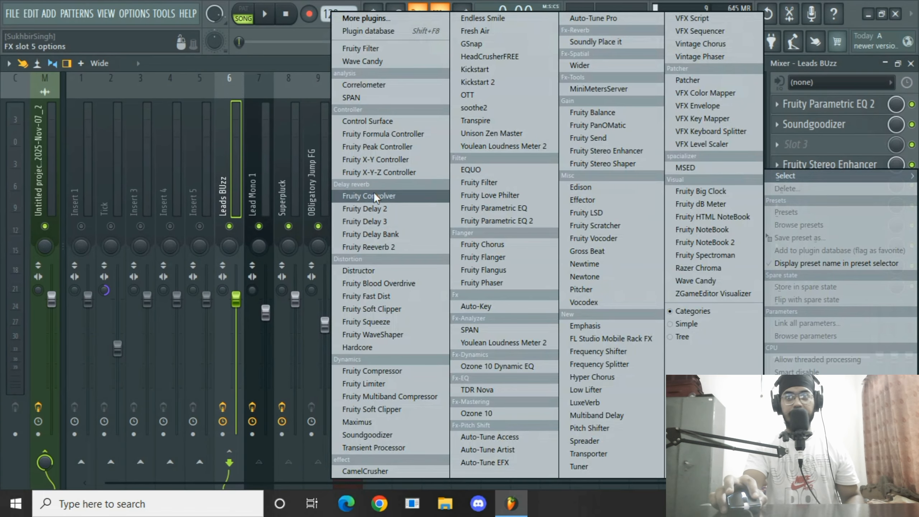
left_click(376, 145)
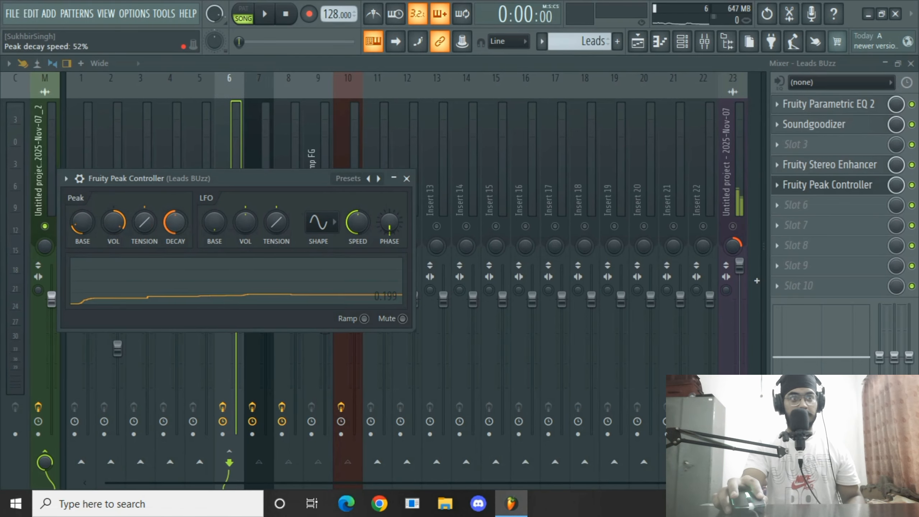
Insert Fruity Reeverb 2 into slot 6 of the Leads BUzz bus.
left_click(812, 204)
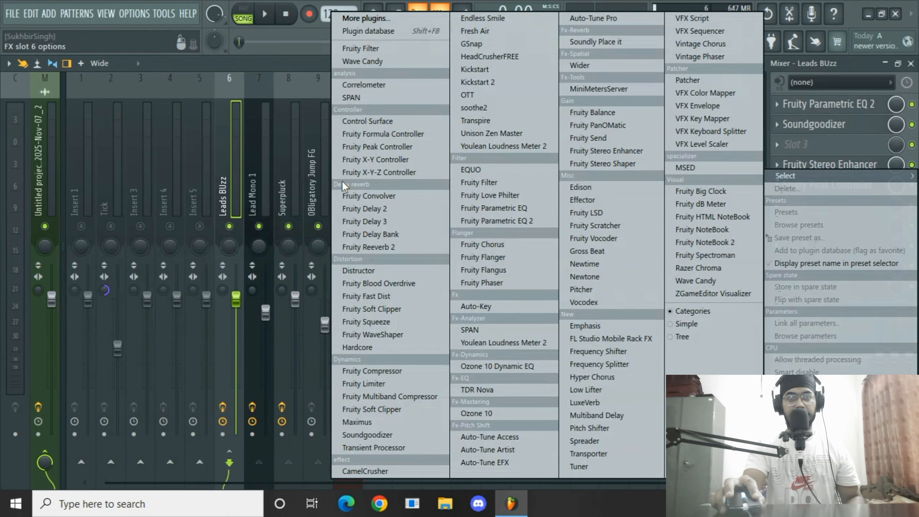
left_click(853, 157)
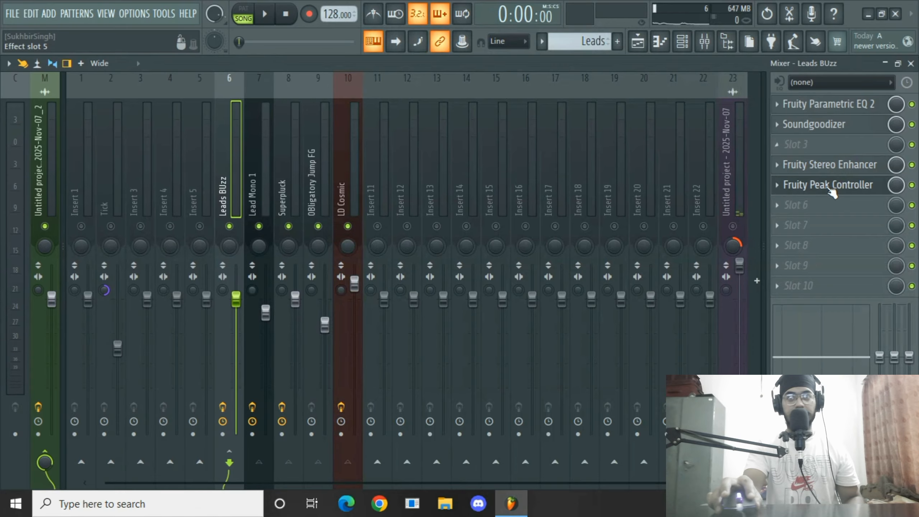
left_click(777, 204)
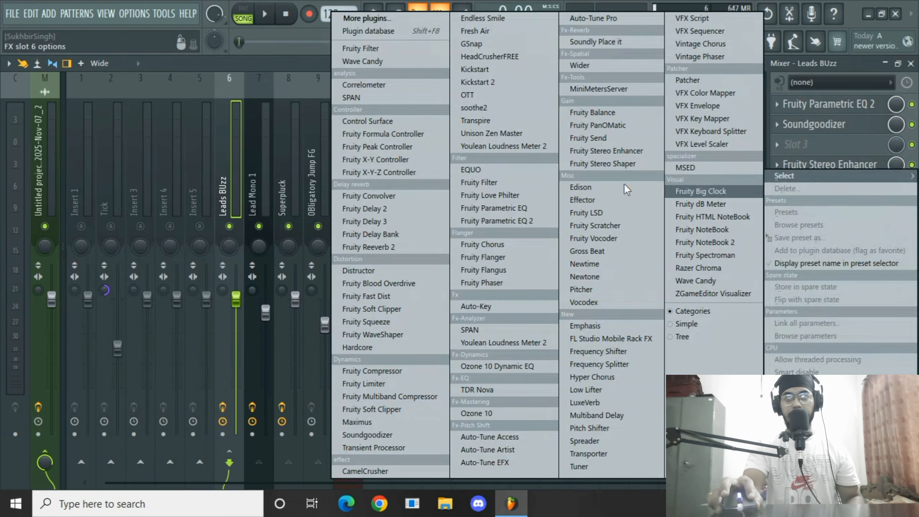
left_click(372, 247)
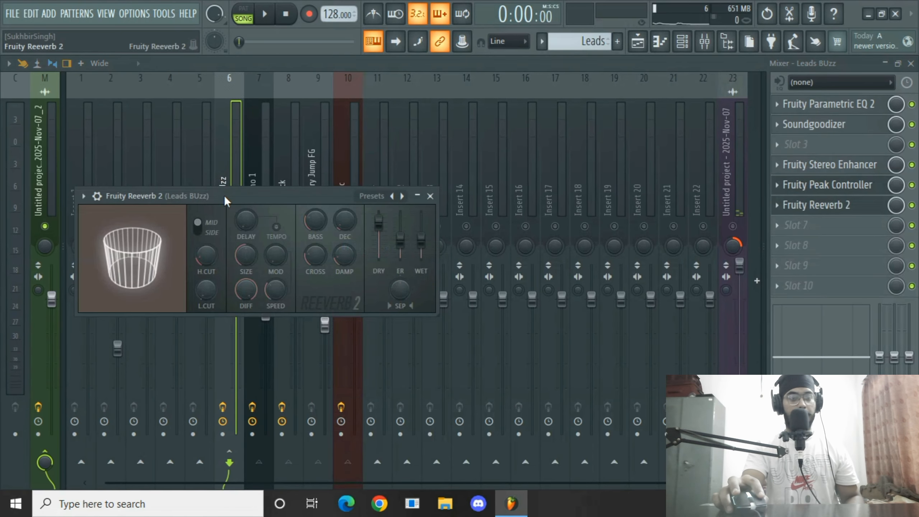
Set the reverb's decay to about 3.1 sec and low cut to about 75 Hz, and slightly adjust high cut and damping.
left_click_drag(224, 197, 438, 156)
left_click_drag(557, 182, 558, 170)
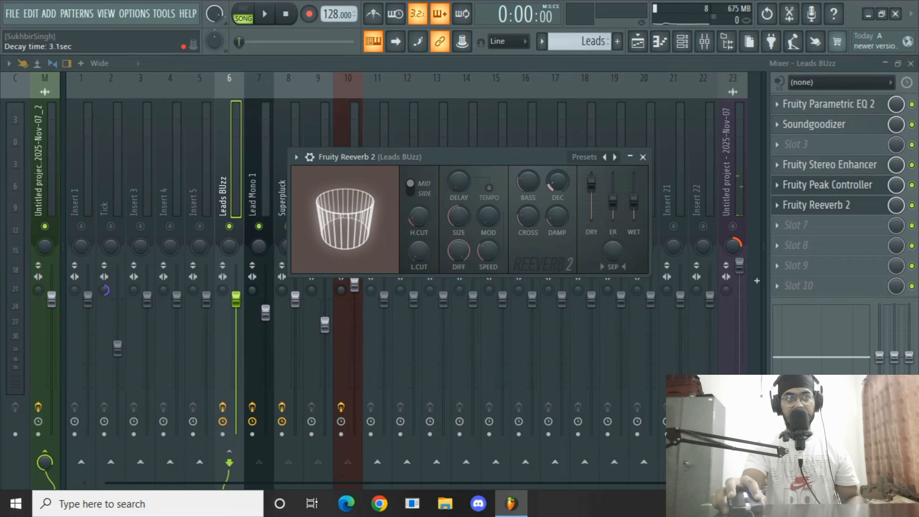
left_click_drag(418, 217, 418, 208)
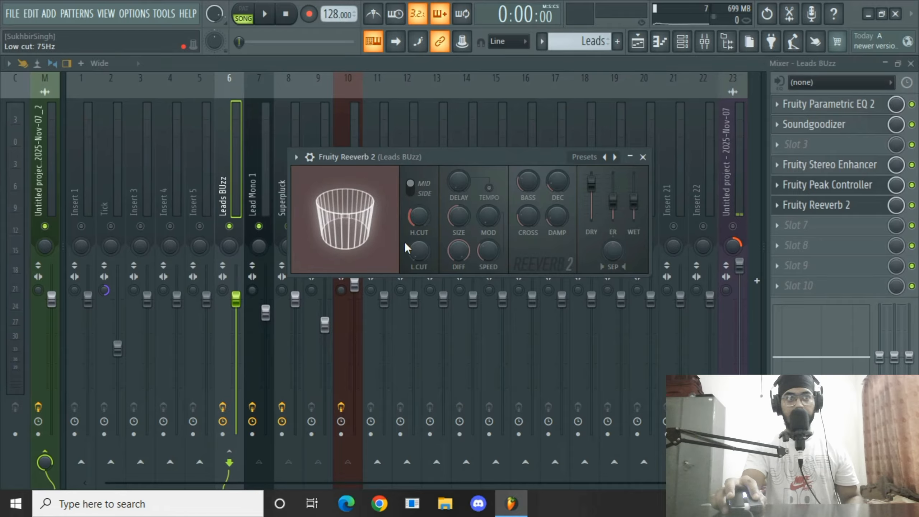
left_click_drag(418, 251, 418, 248)
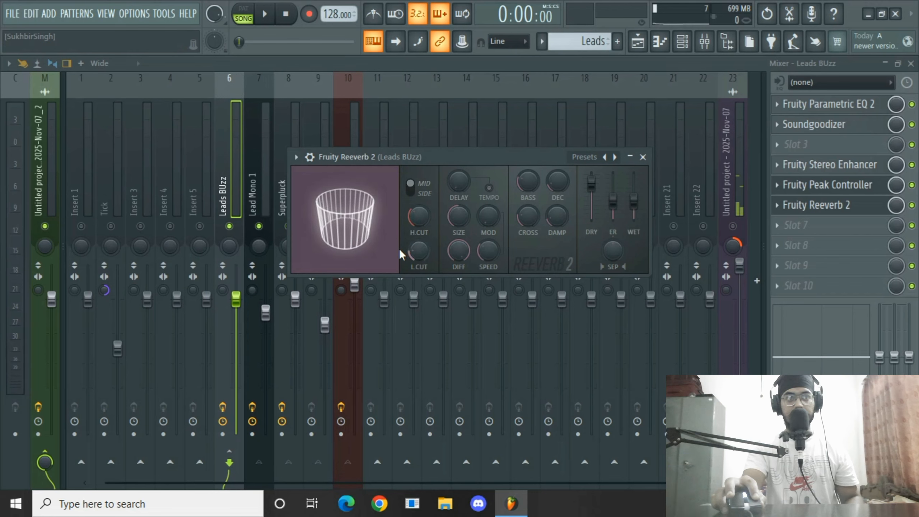
left_click_drag(555, 224, 556, 220)
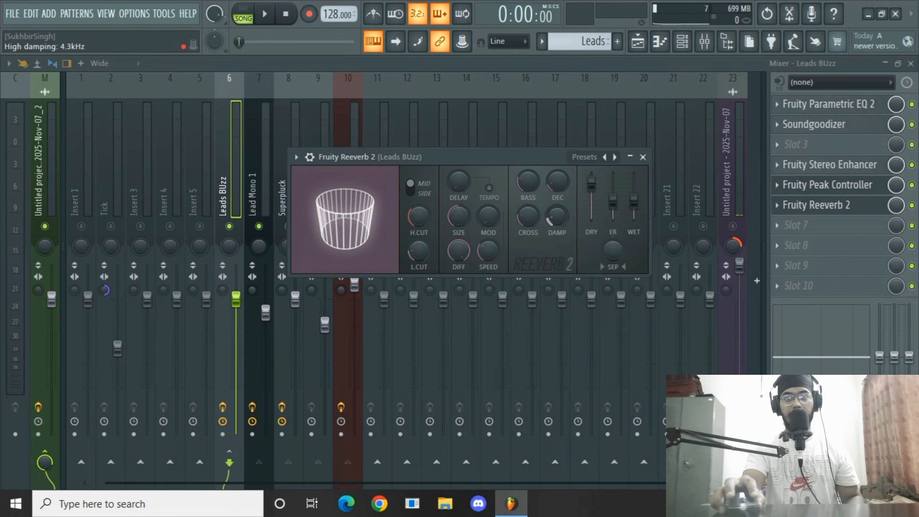
Link the reverb's wet level to the Fruity Peak Controller's Peak output with an inverted 1-Input mapping formula.
right_click(634, 202)
left_click(693, 344)
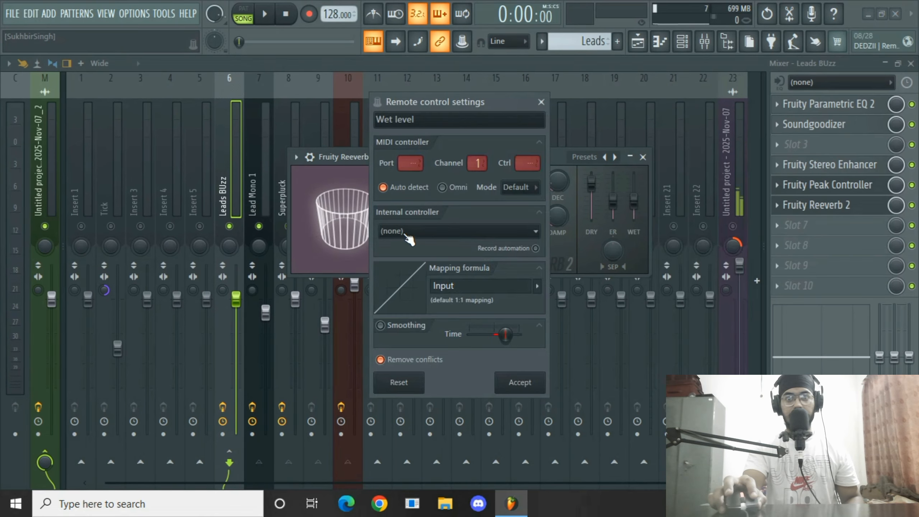
left_click(434, 231)
left_click(412, 292)
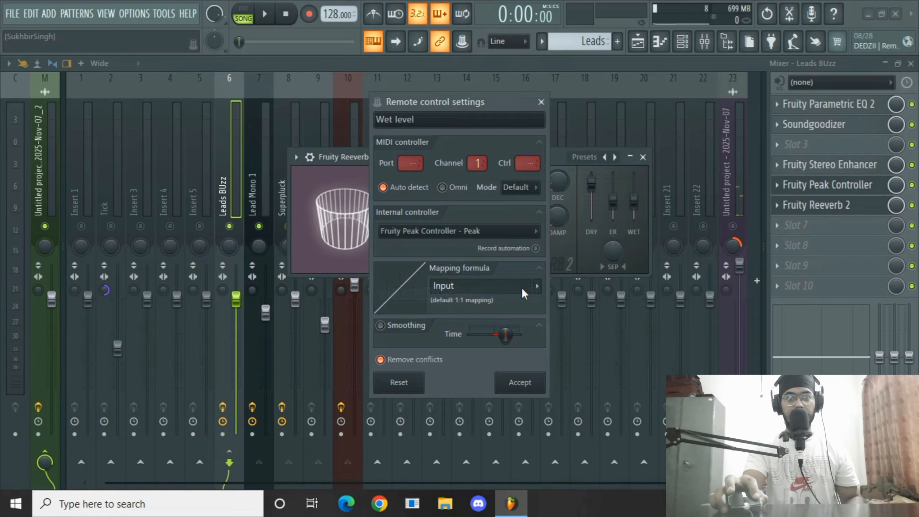
left_click(535, 286)
left_click(556, 294)
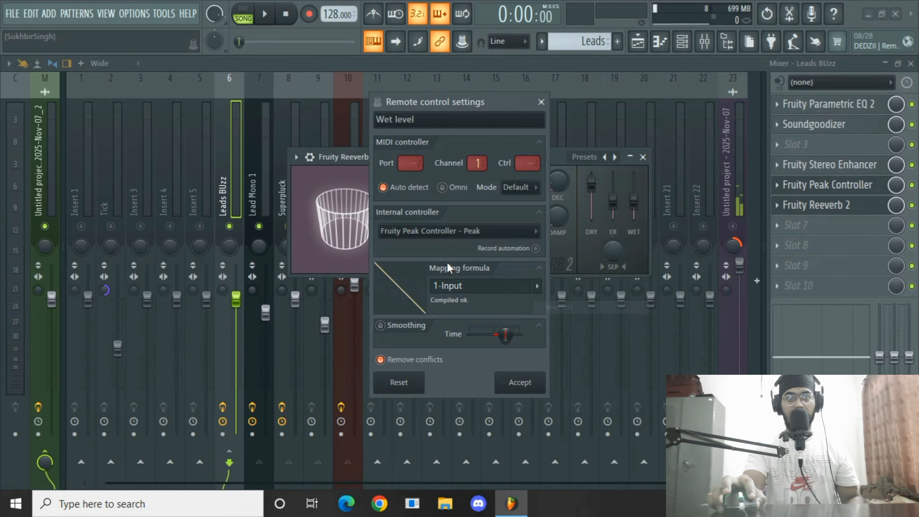
left_click(519, 382)
Play the pattern, raise the Peak Controller's peak volume to about 57%, close it, and stop playback.
key("space")
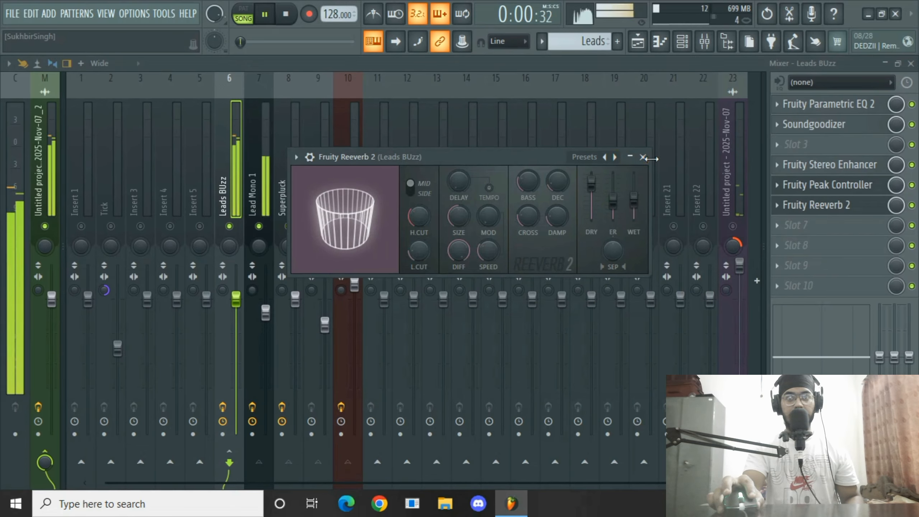
left_click(860, 185)
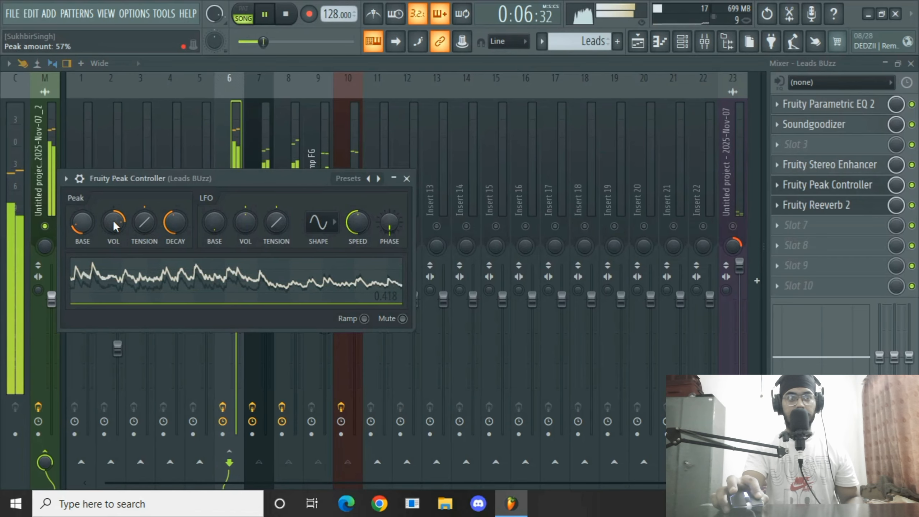
left_click_drag(117, 226, 117, 222)
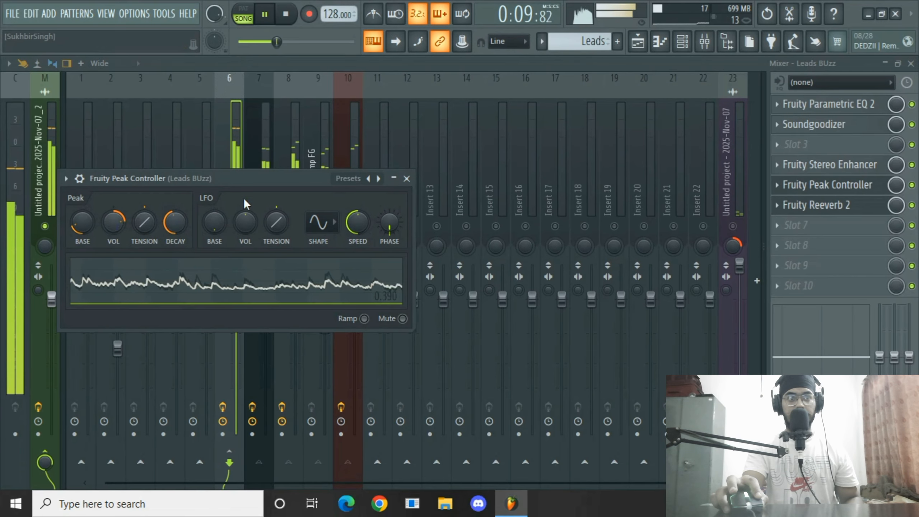
left_click(407, 179)
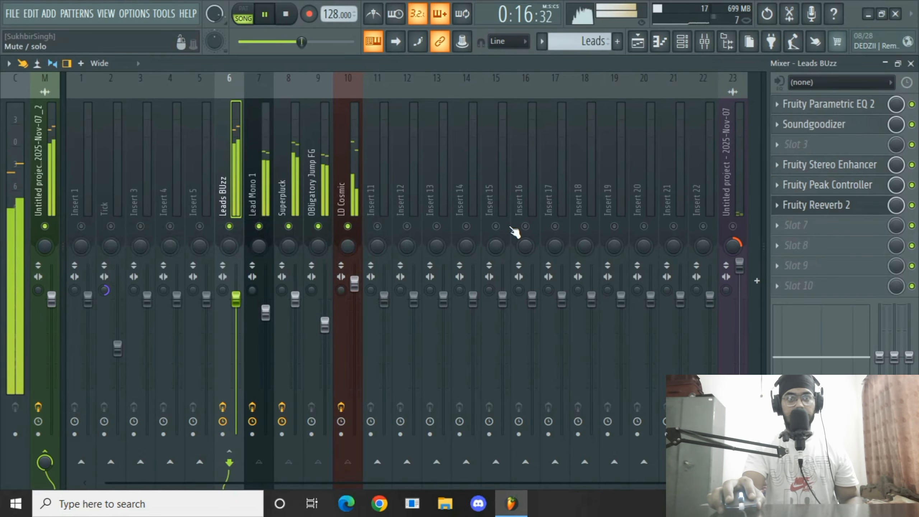
key("space")
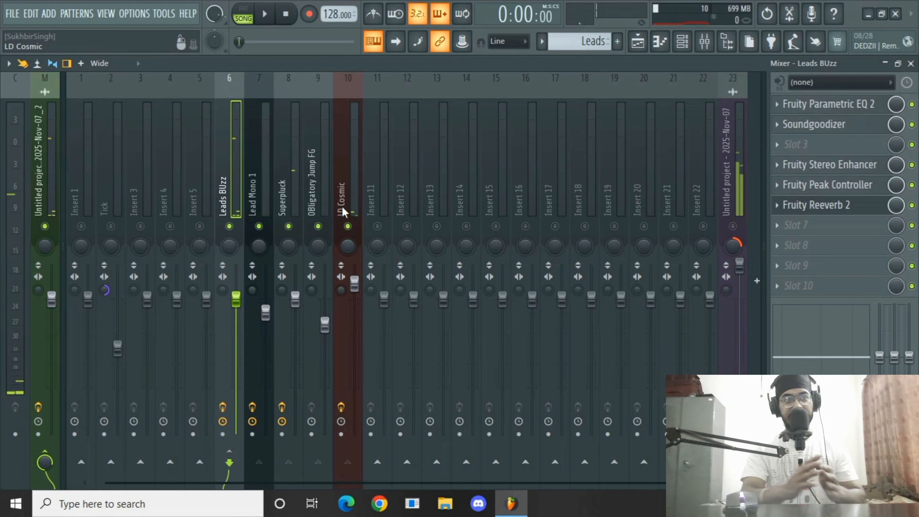
Select the Leads BUzz bus and the four lead mixer tracks and color them Forest Green.
left_click_drag(254, 193, 344, 181)
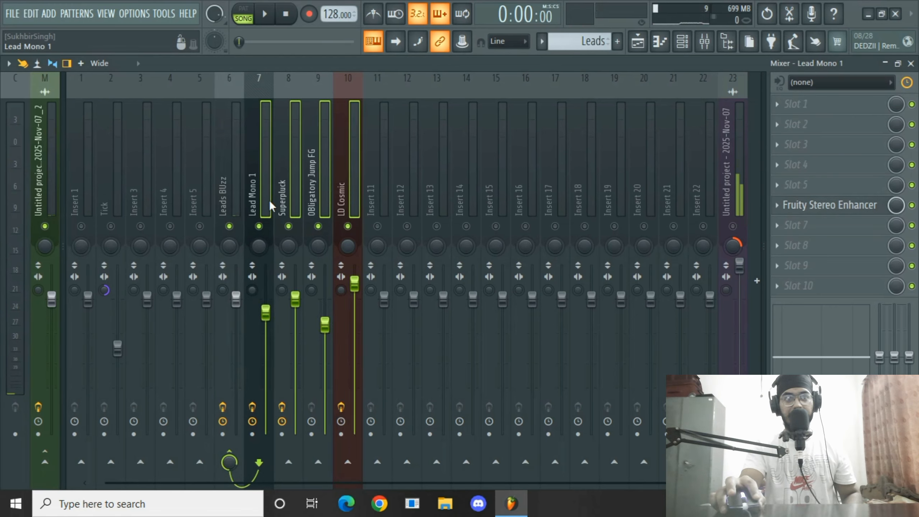
left_click(236, 174, "ctrl")
right_click(236, 173)
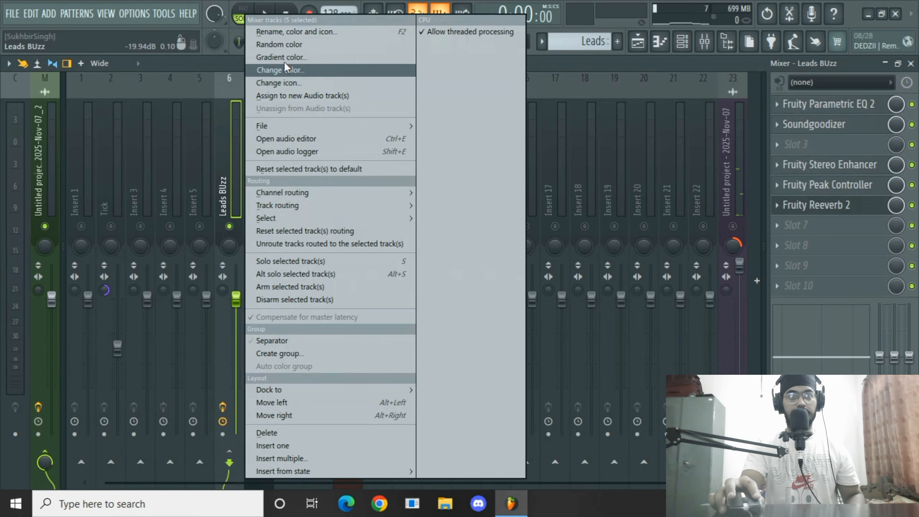
left_click(303, 33)
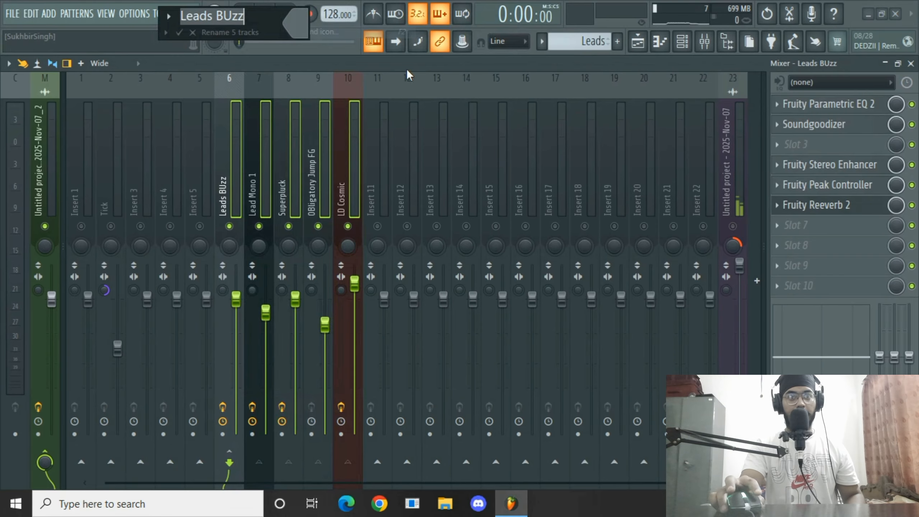
left_click(298, 20)
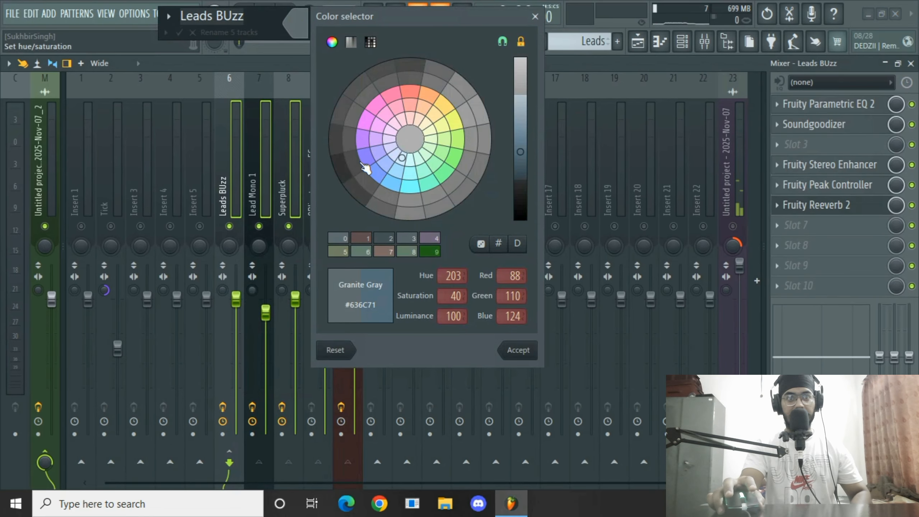
left_click(455, 158)
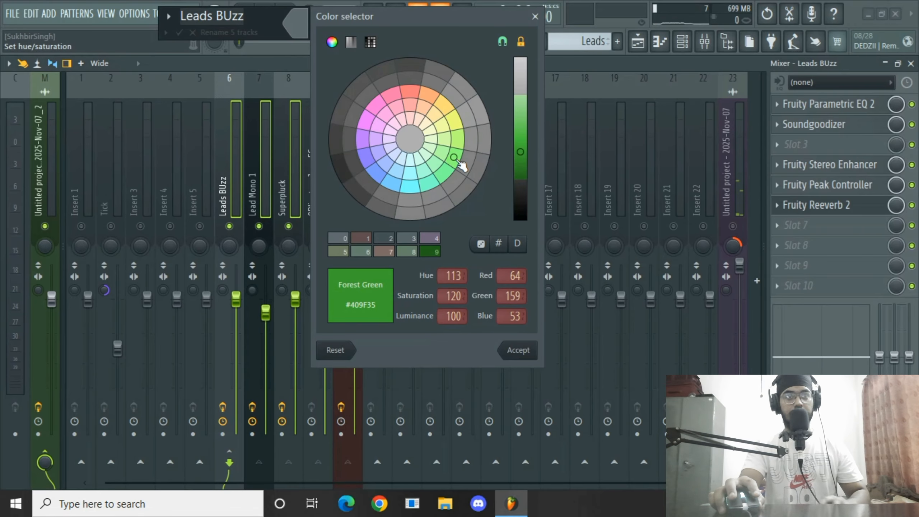
key("Return")
key("Return")
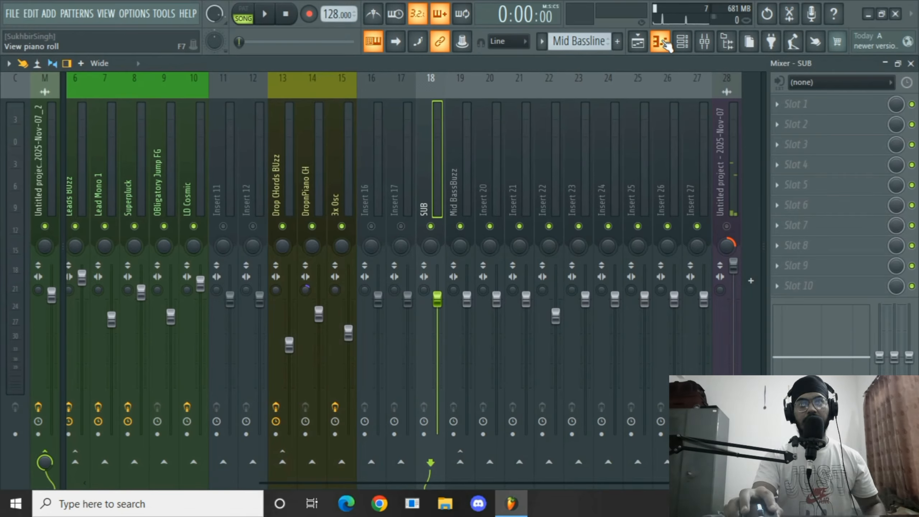
Open the Melody Idea pattern's DropnPiano CH notes in the piano roll and select all of them.
left_click(638, 42)
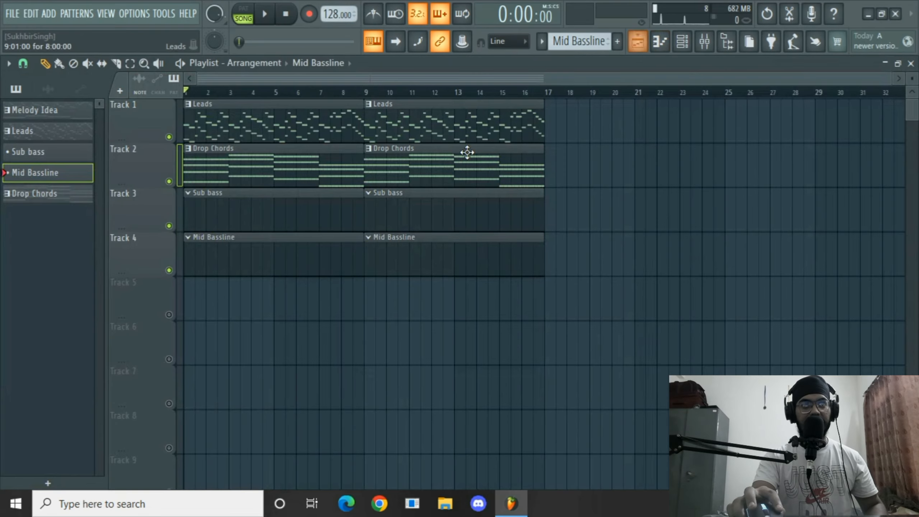
double_click(220, 124)
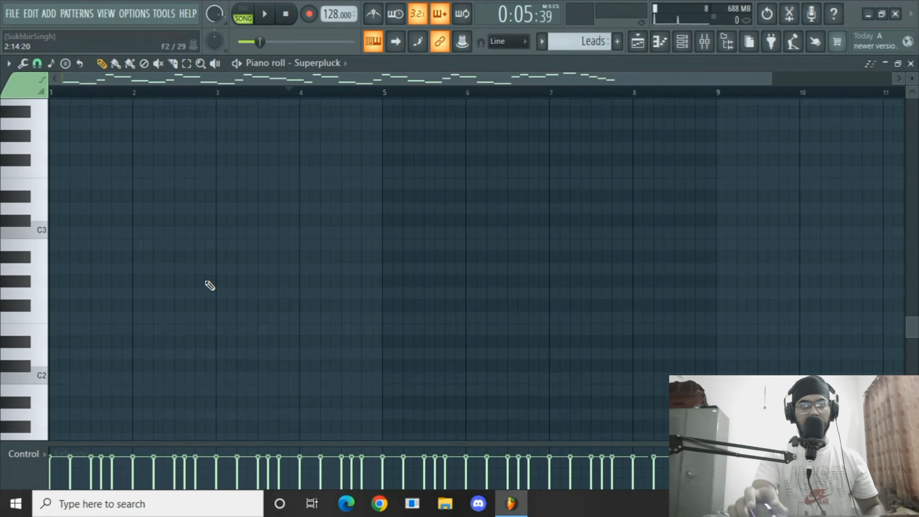
left_click_drag(582, 45, 582, 54)
scroll(343, 341, "down", 12)
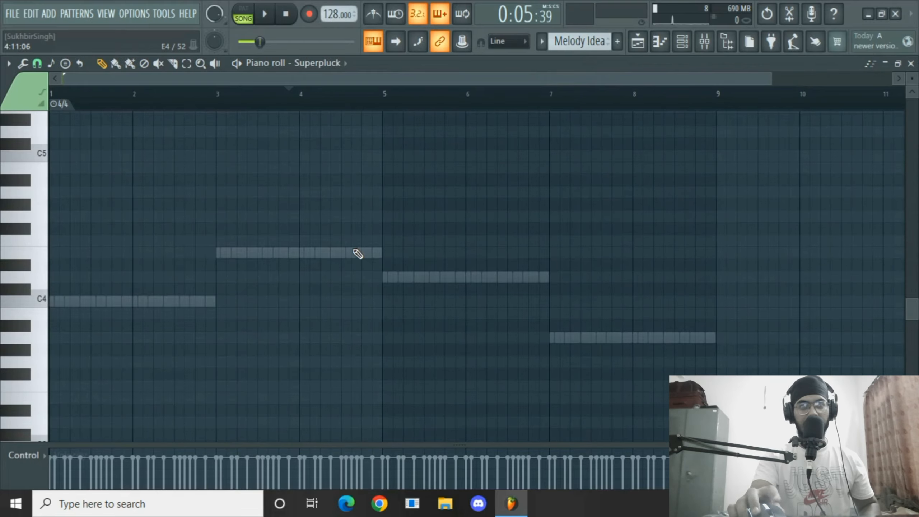
double_click(357, 254)
key("ctrl+a")
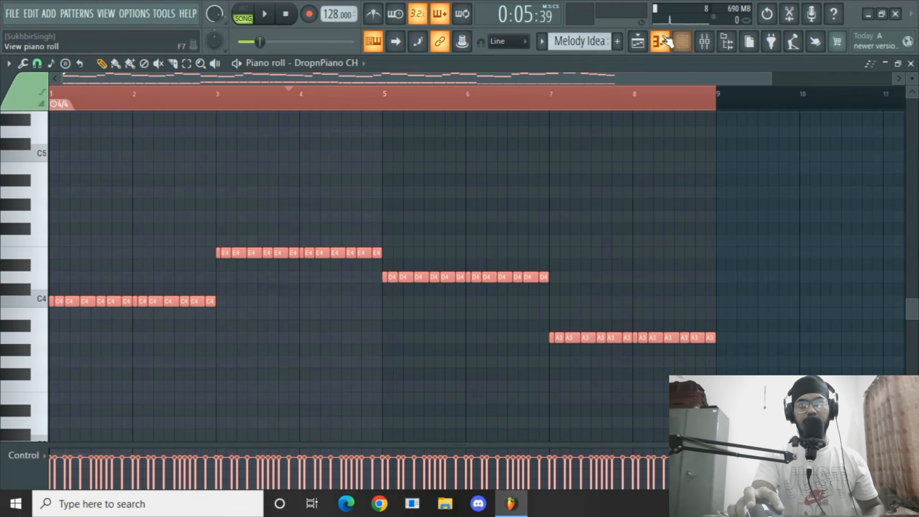
Switch to the Sub bass pattern, paste the notes, and move them to start at bar 1.
left_click(579, 41)
left_click(598, 70)
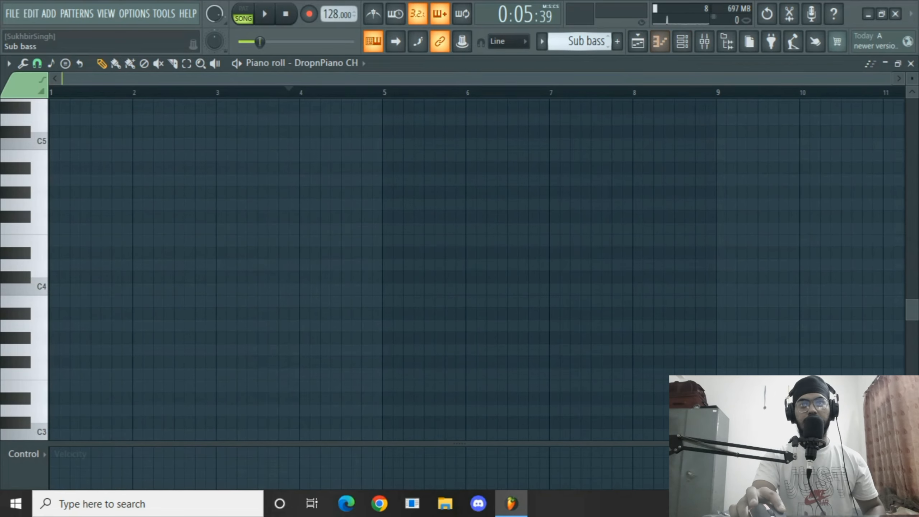
key("ctrl+v")
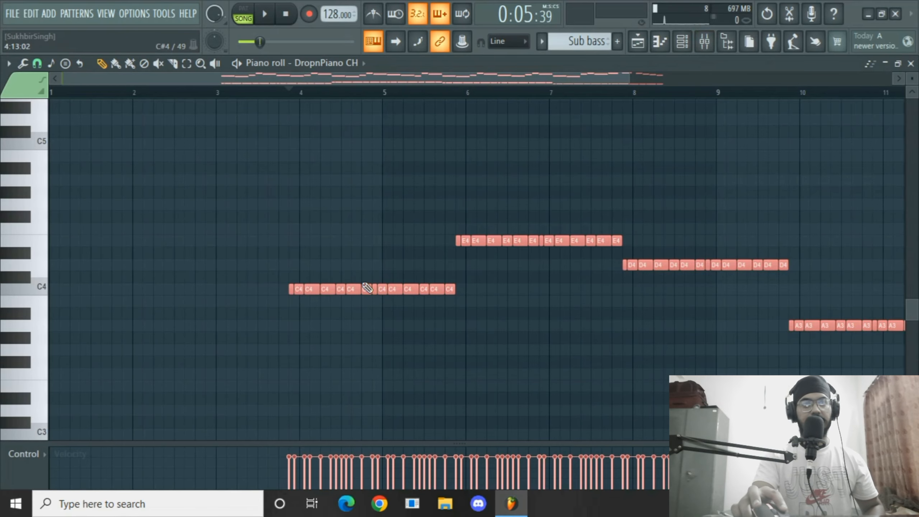
left_click_drag(356, 289, 96, 300)
Transpose the pasted Sub bass notes down one octave.
scroll(92, 345, "down", 3)
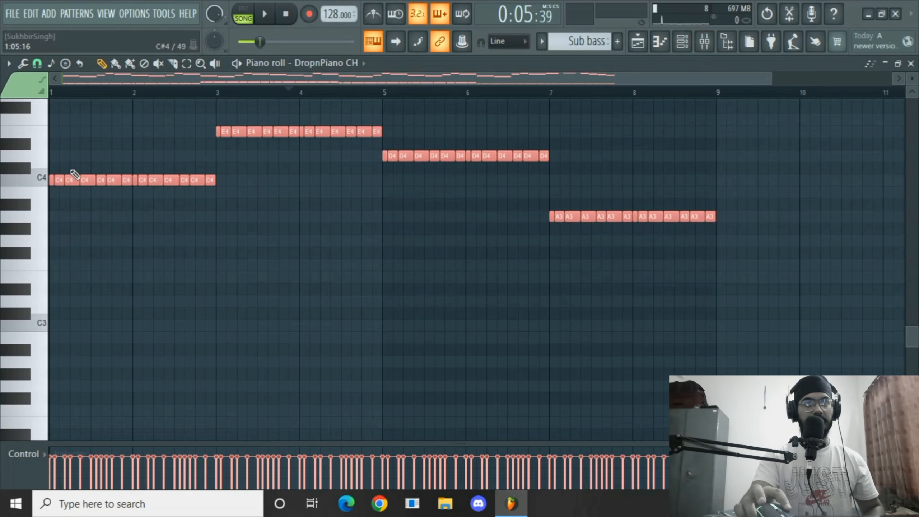
left_click_drag(64, 179, 65, 325)
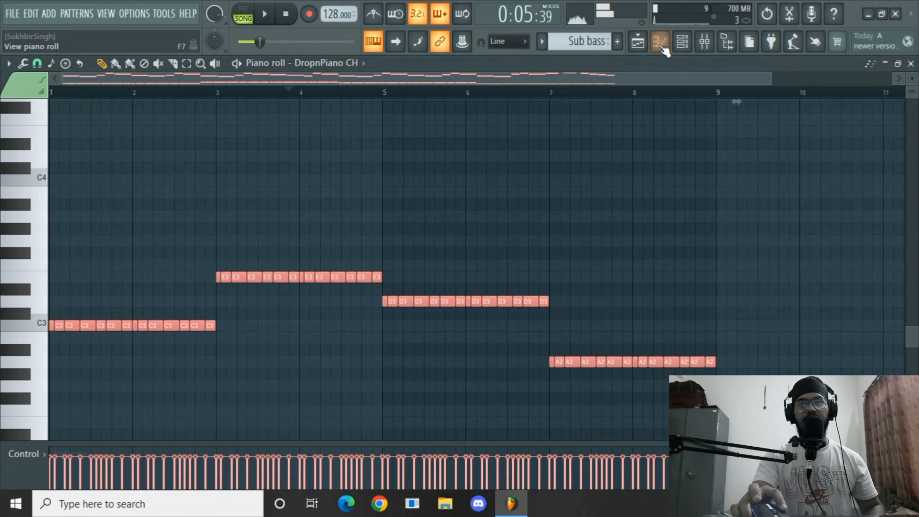
Play the Sub bass pattern with the 3x Osc #2 sound and close its plugin window.
key("F6")
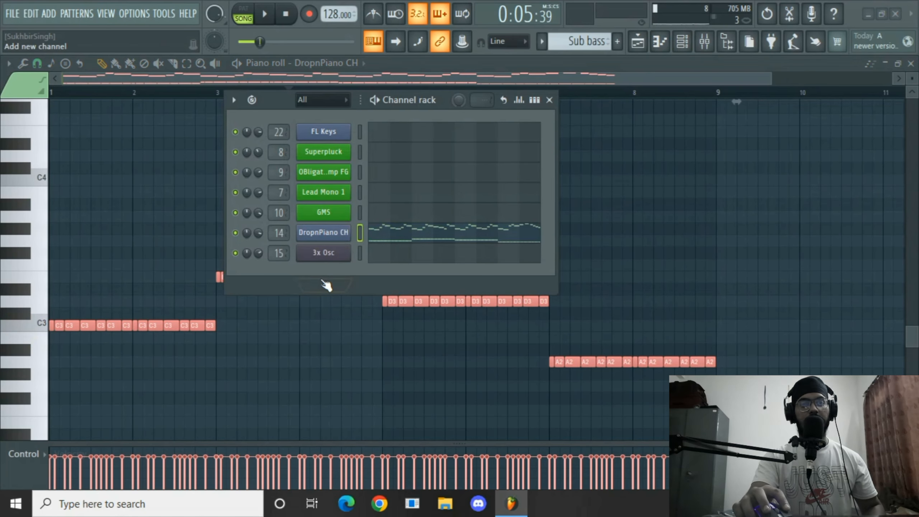
left_click(549, 100)
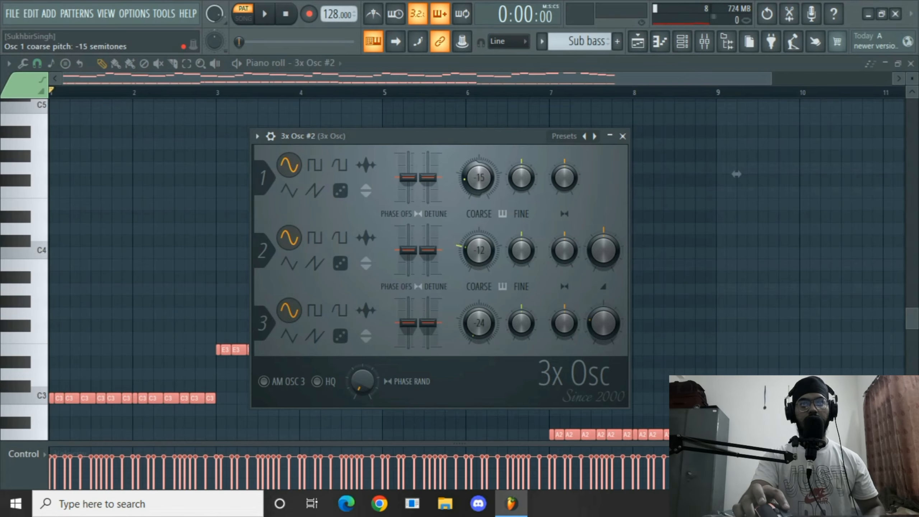
key("space")
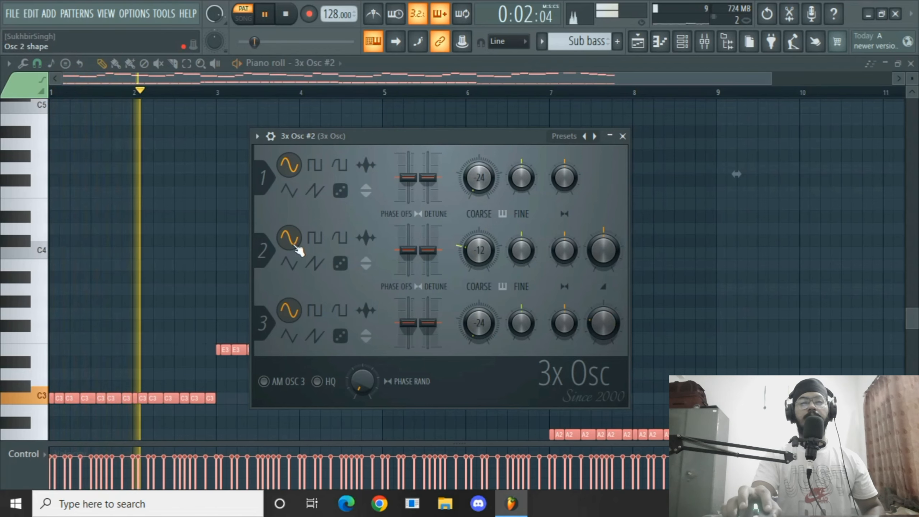
left_click(624, 136)
key("space")
Select and delete the leftover higher melody notes in the Sub bass pattern.
scroll(197, 328, "down", 5)
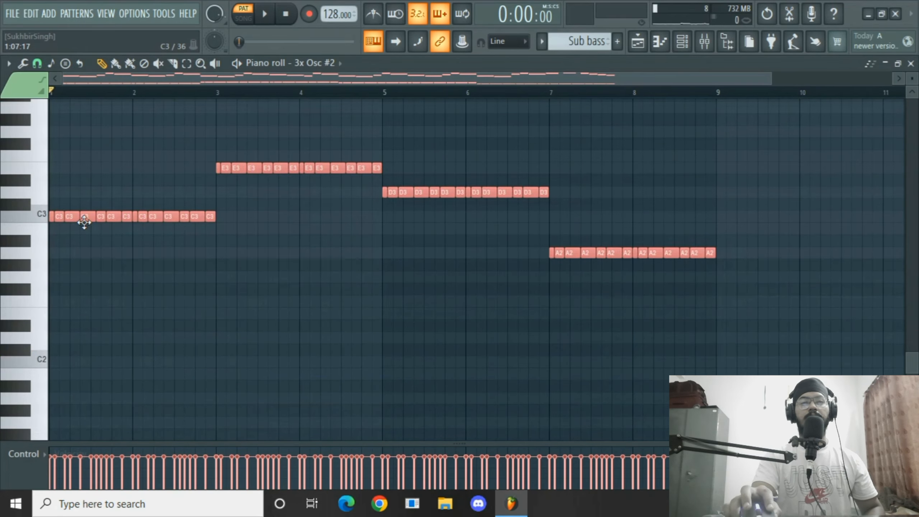
scroll(168, 324, "up", 12)
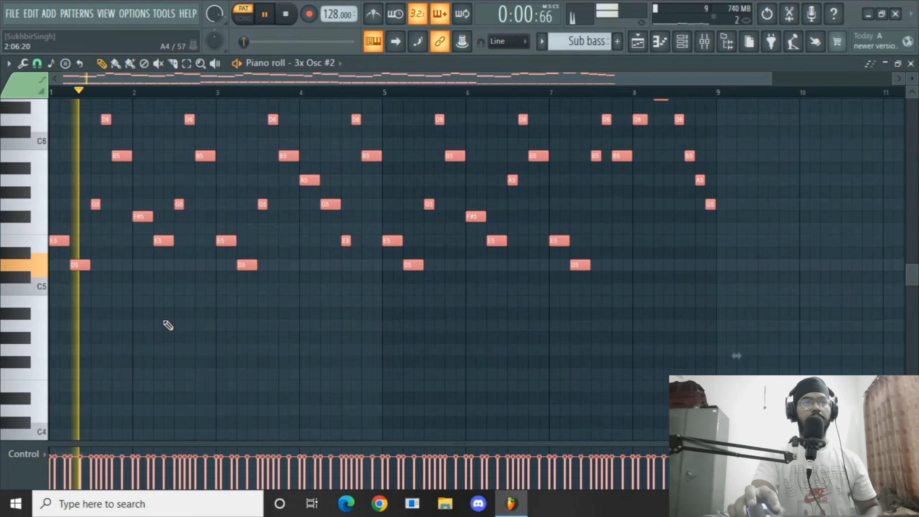
left_click_drag(778, 113, 4, 378)
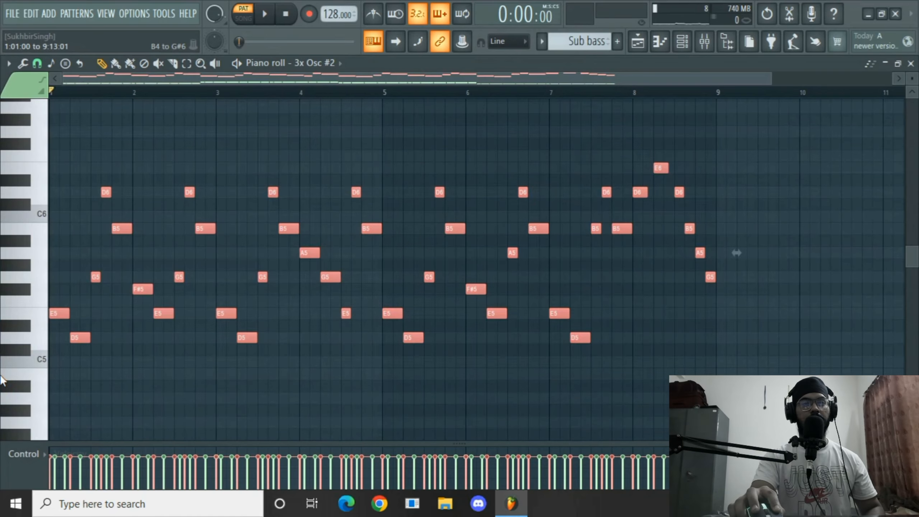
key("Delete")
Play the bass line, then select all Sub bass notes and transpose them up one octave.
scroll(126, 348, "down", 11)
key("space")
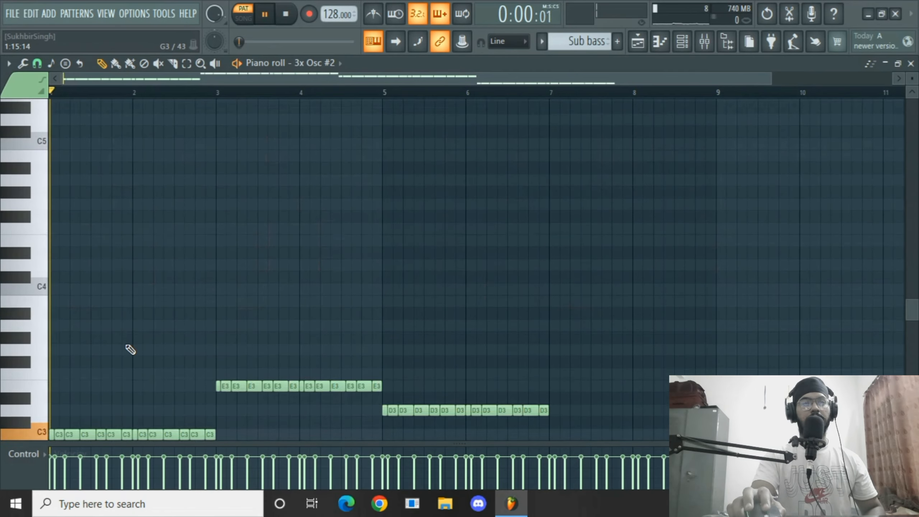
key("space")
scroll(116, 326, "up", 2)
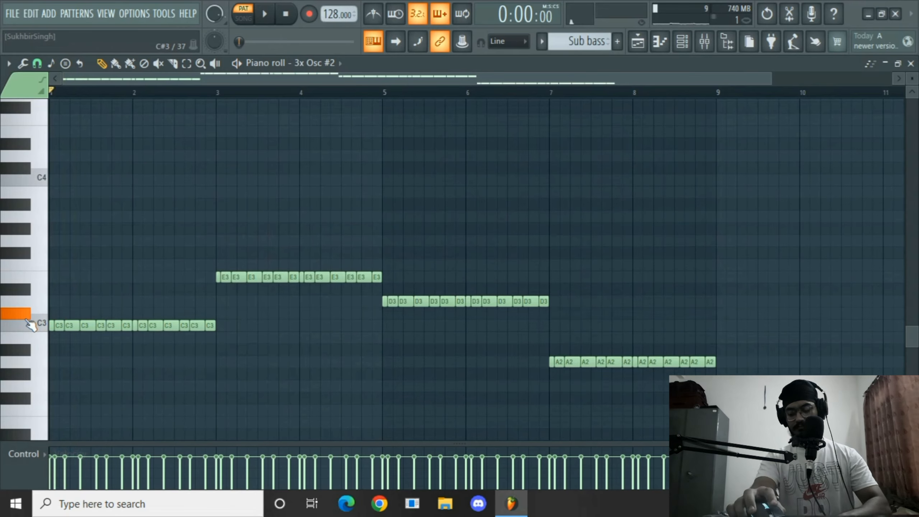
key("ctrl+a")
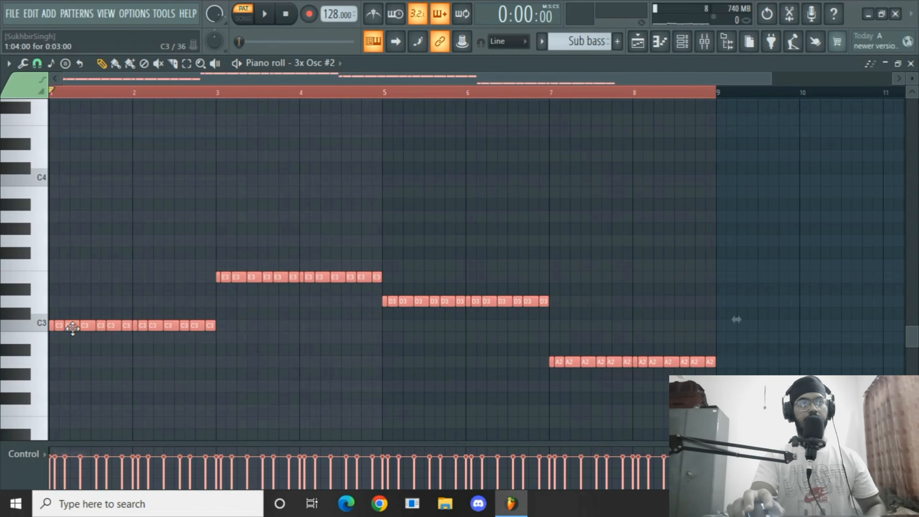
key("ctrl+Up")
key("space")
scroll(394, 230, "up", 4)
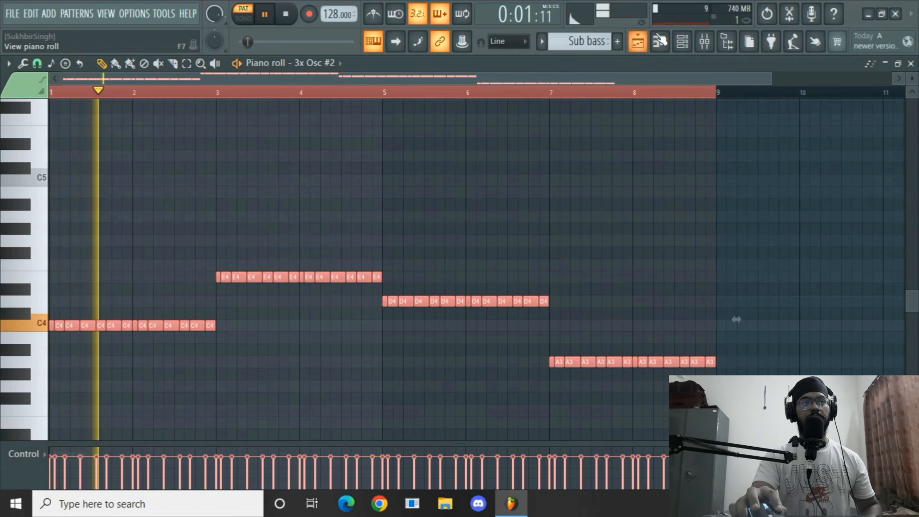
Open the mixer and route the 3x Osc #2 channel to mixer insert 21.
key("F9")
key("space")
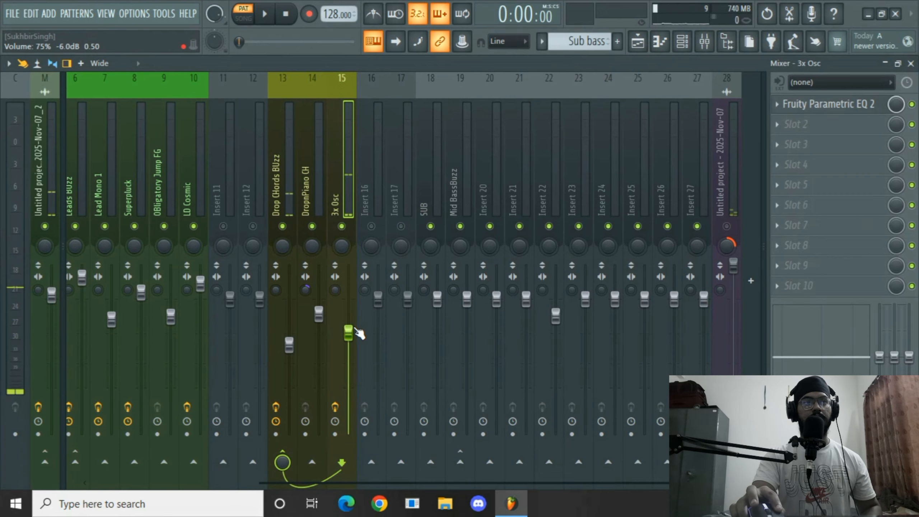
right_click(519, 186)
left_click(465, 190)
right_click(501, 195)
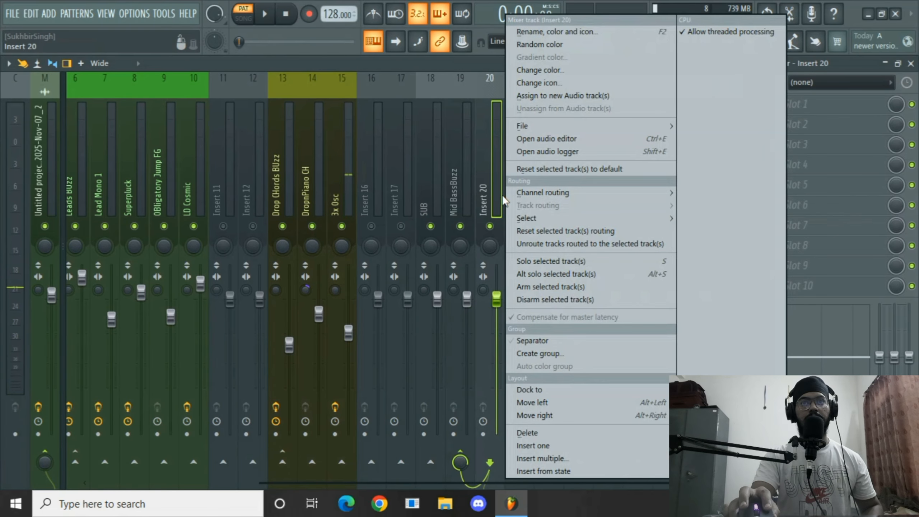
left_click(547, 188)
left_click(498, 186)
right_click(515, 185)
mouse_move(532, 190)
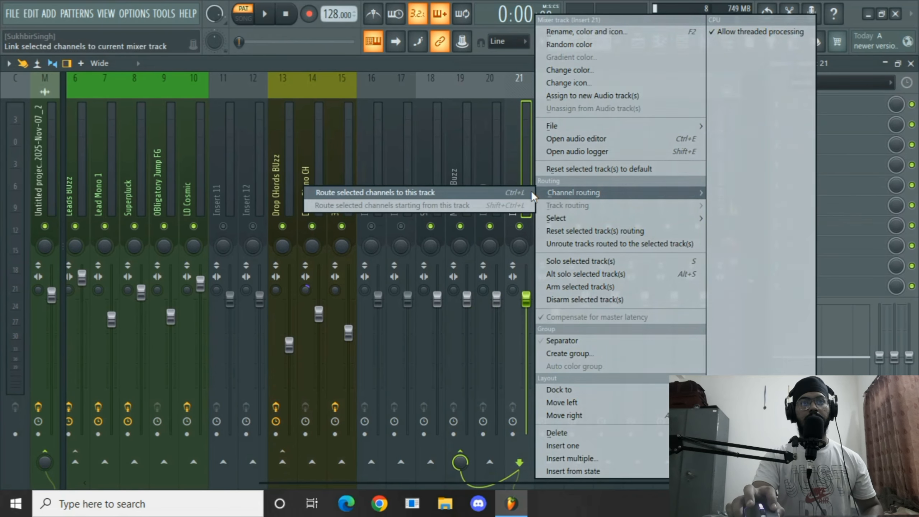
left_click(470, 193)
Raise the 3x Osc #2 track's volume fader while the pattern plays.
key("space")
left_click_drag(526, 307, 530, 264)
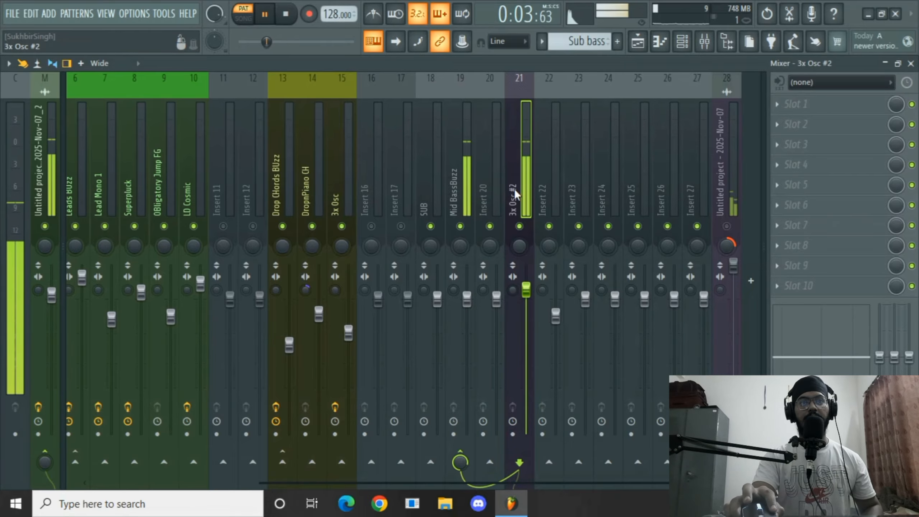
key("space")
Reroute the 3x Osc #2 channel to the SUB mixer track and play it back.
right_click(425, 167)
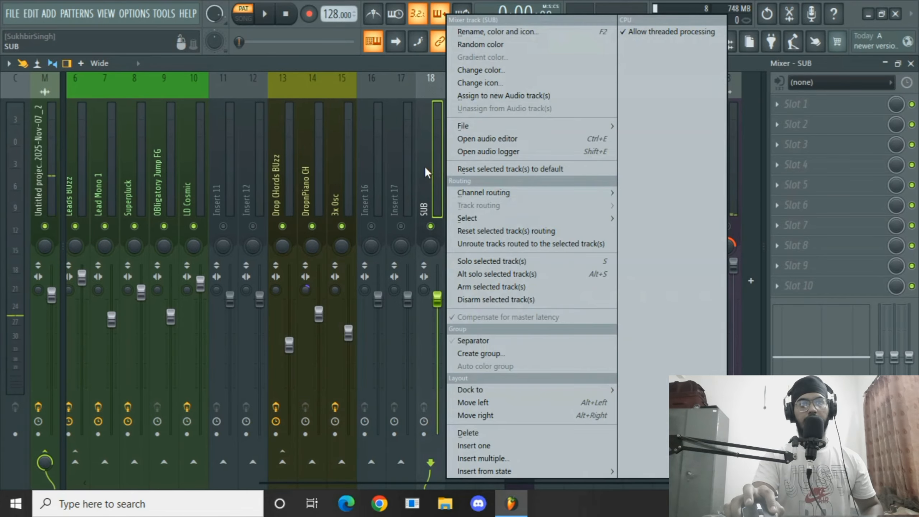
mouse_move(502, 190)
left_click(609, 192)
key("space")
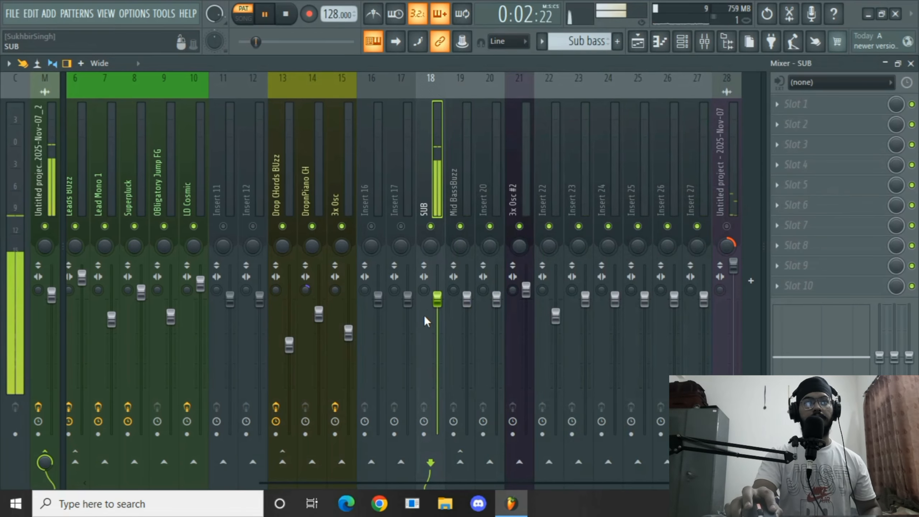
key("space")
Add Fruity Parametric EQ 2 to the SUB track, low-passing the highs and slightly boosting the low band.
left_click(796, 103)
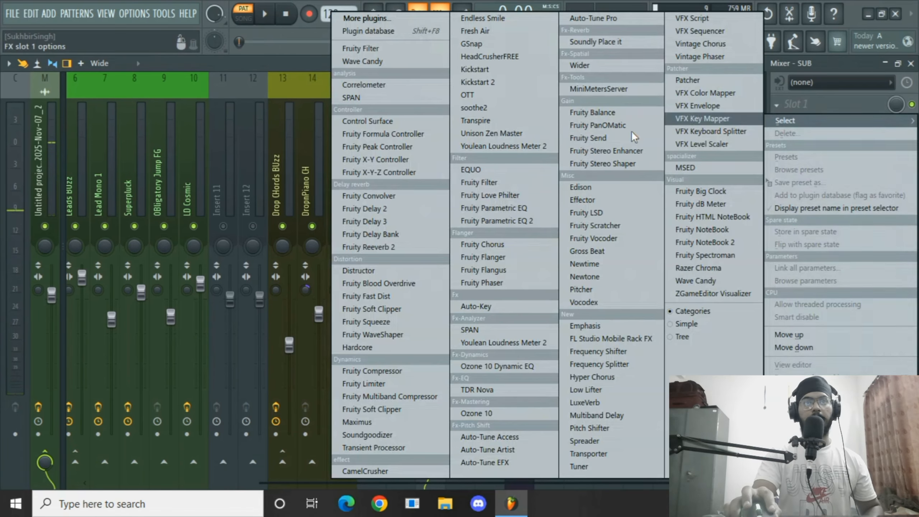
left_click(390, 220)
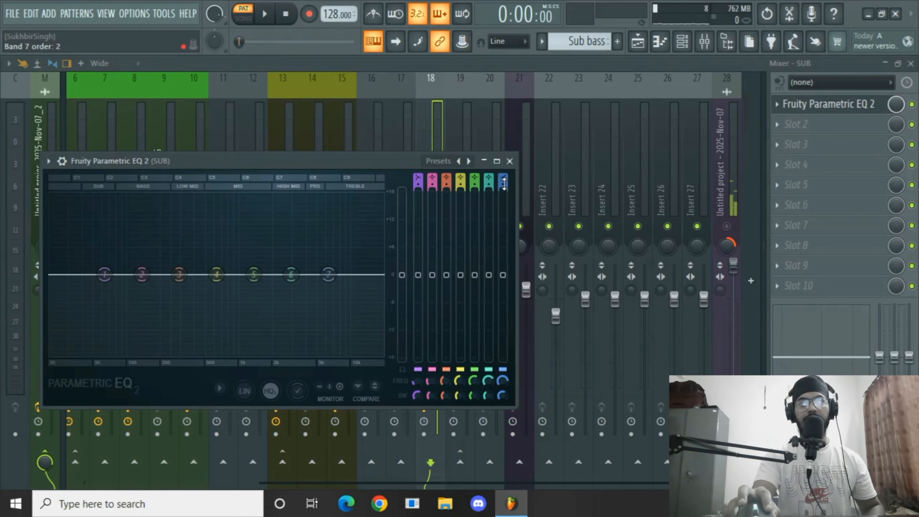
key("space")
left_click_drag(331, 283, 155, 357)
left_click_drag(139, 278, 147, 269)
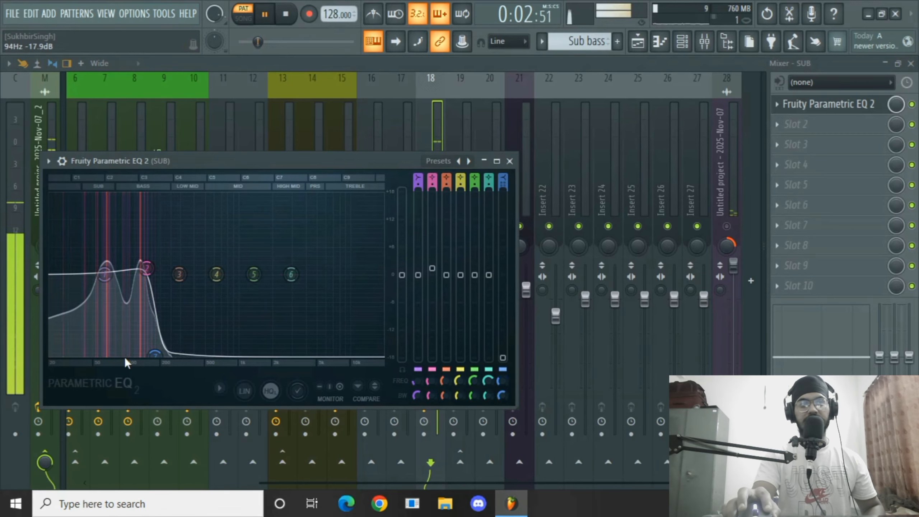
left_click(509, 161)
key("space")
Add Gross Beat to the SUB track's tenth slot, load the Momentary Sidechain preset, and nudge its attack.
left_click(796, 286)
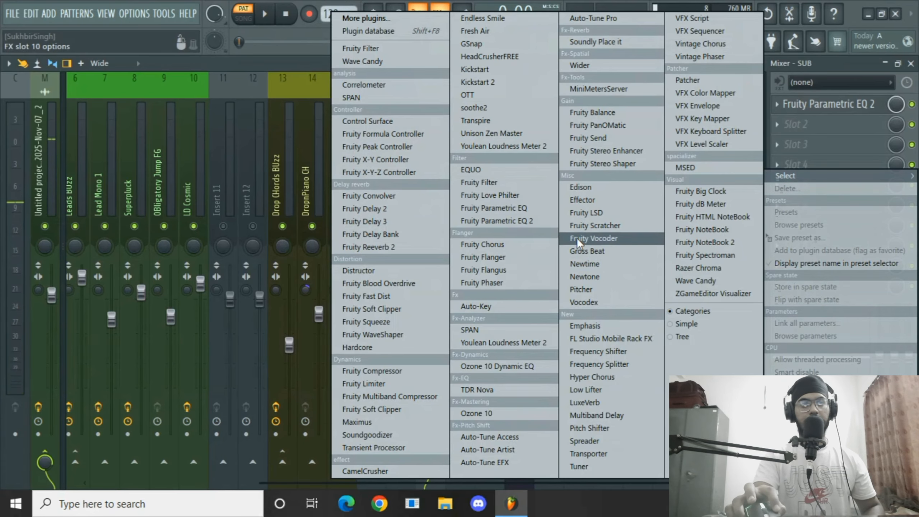
left_click(587, 251)
left_click(547, 65)
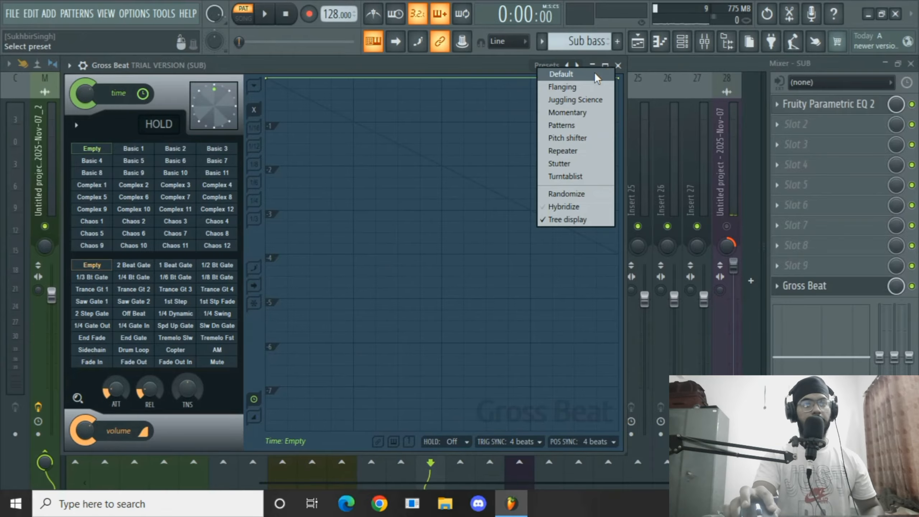
left_click(565, 113)
left_click(98, 351)
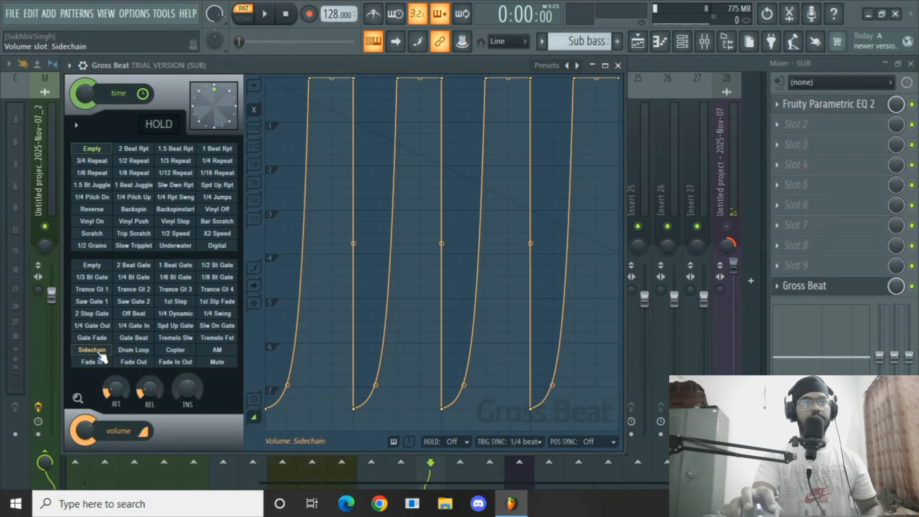
key("space")
left_click_drag(146, 392, 147, 401)
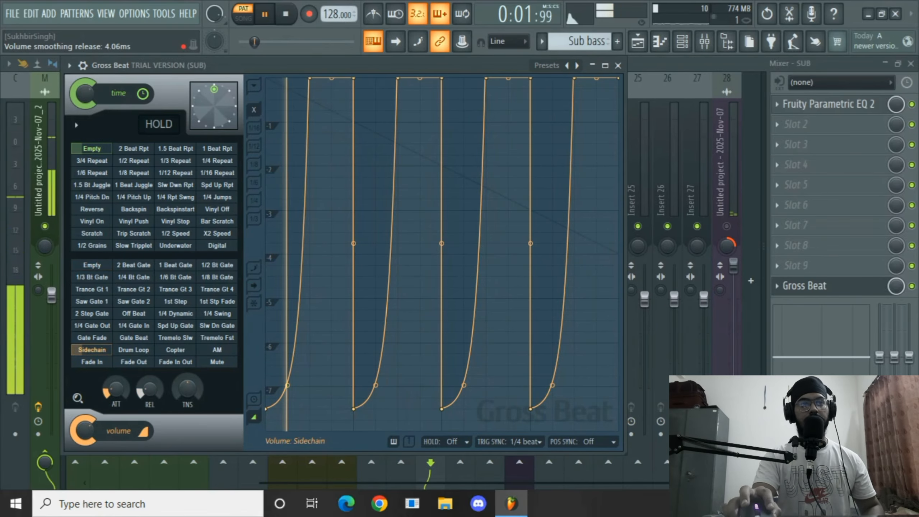
left_click(620, 66)
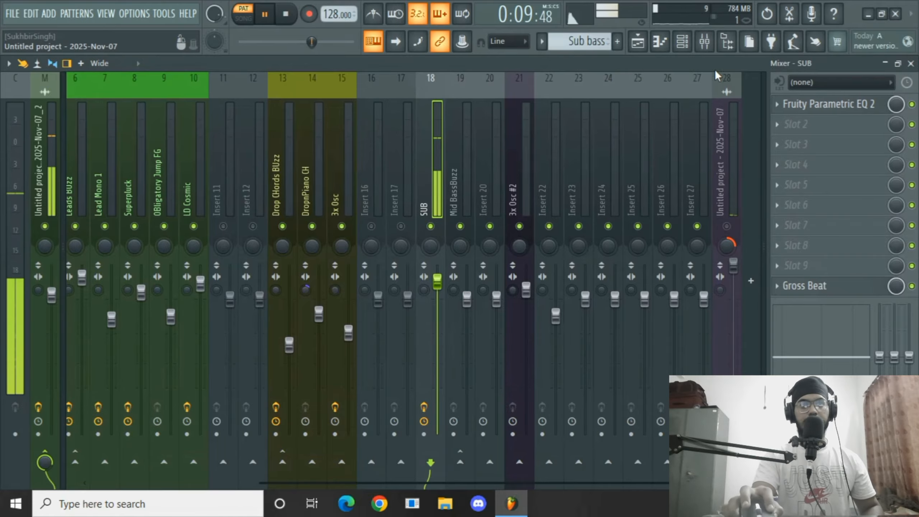
Play the arrangement in the playlist, then return to the mixer.
left_click(638, 41)
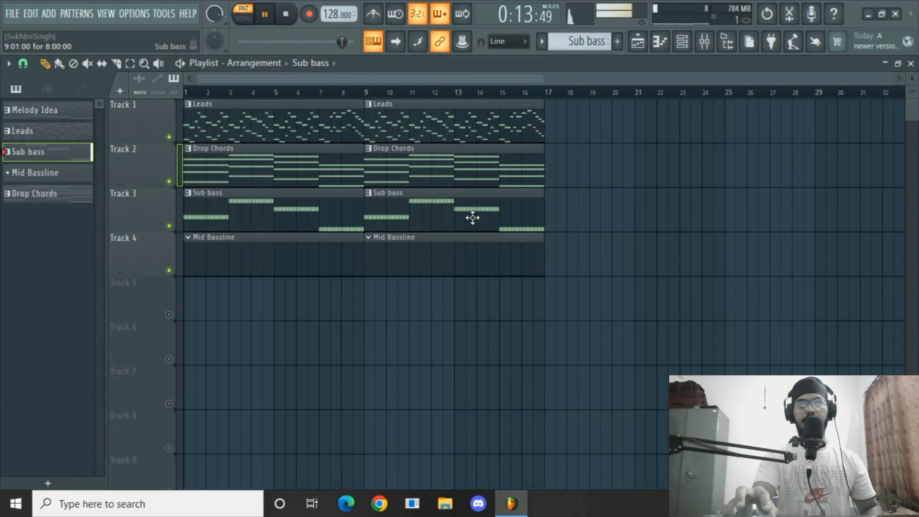
key("space")
left_click(704, 41)
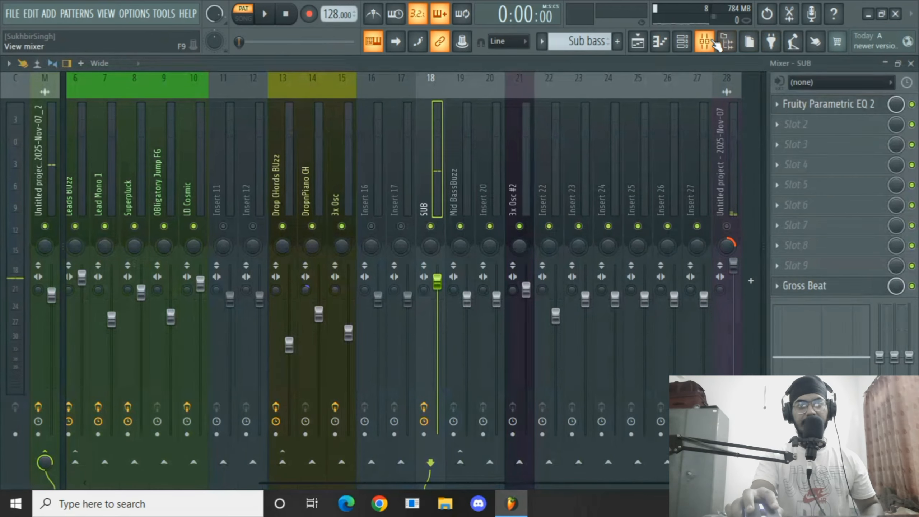
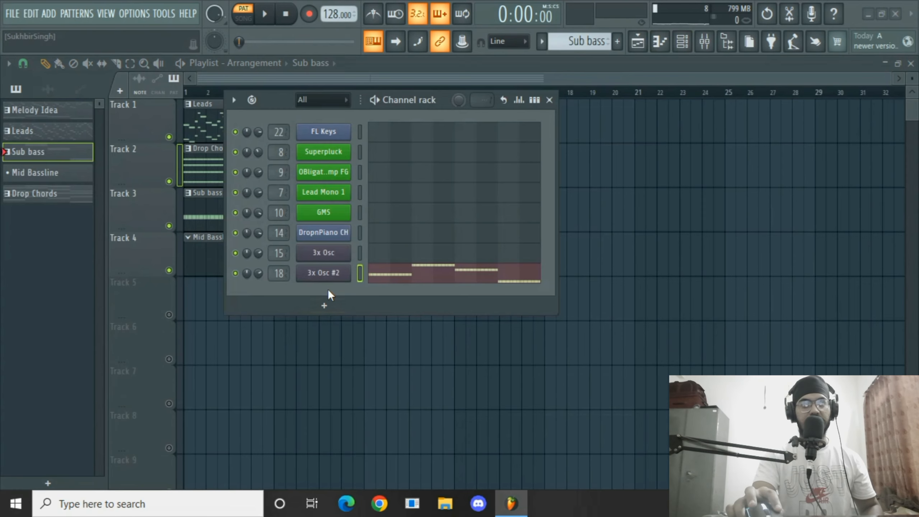
Add a GMS instrument channel to the channel rack and preview a note.
left_click(328, 290)
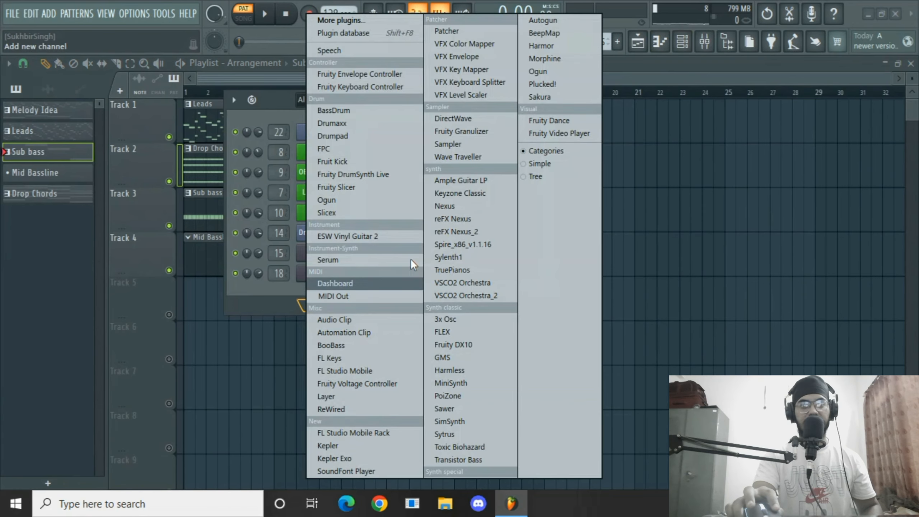
left_click(470, 360)
left_click(549, 99)
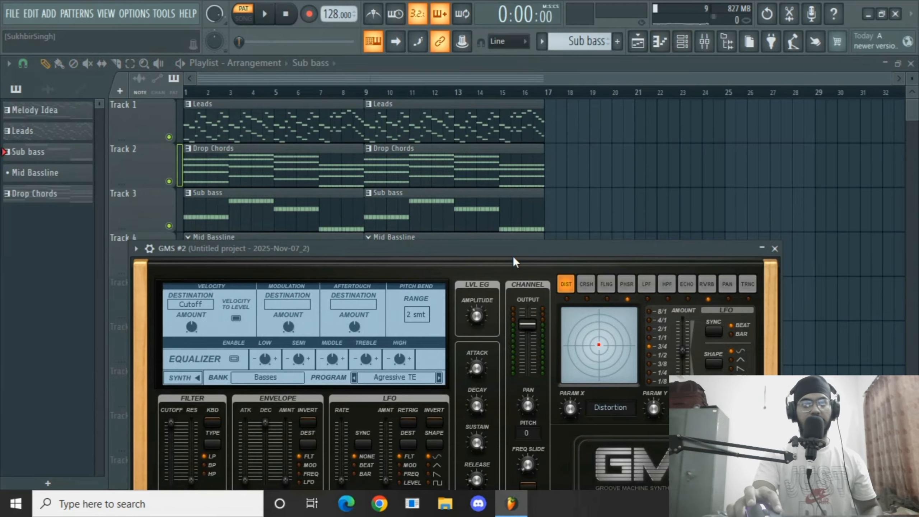
key("c")
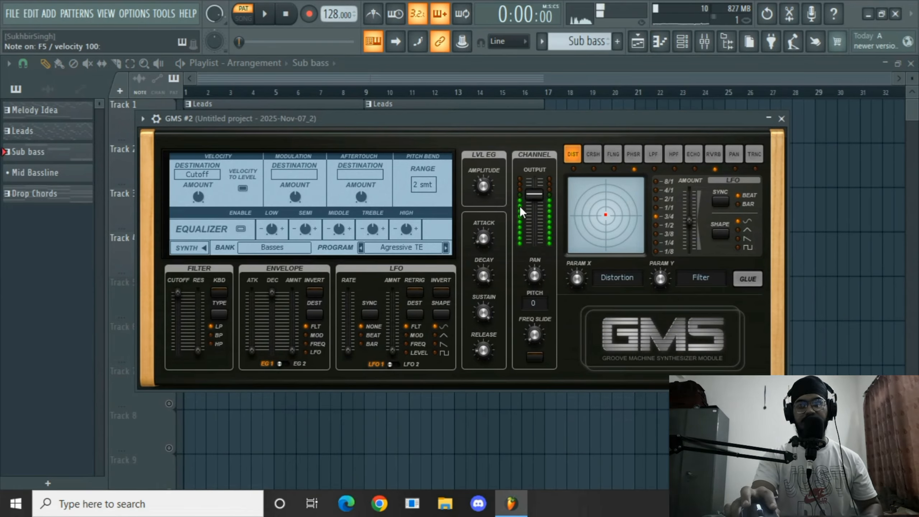
left_click(781, 119)
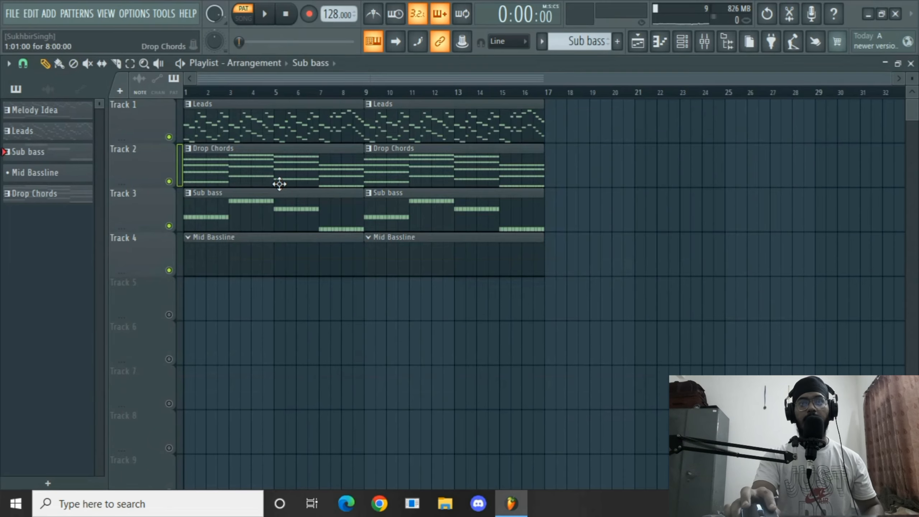
Open the Mid Bassline pattern's piano roll for the GMS #2 channel and move its notes up one octave.
double_click(205, 196)
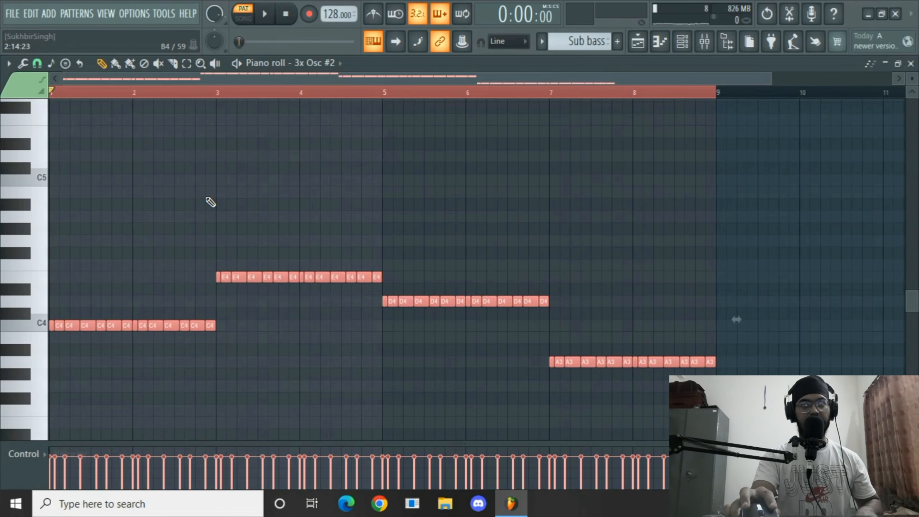
scroll(581, 41, "down", 1)
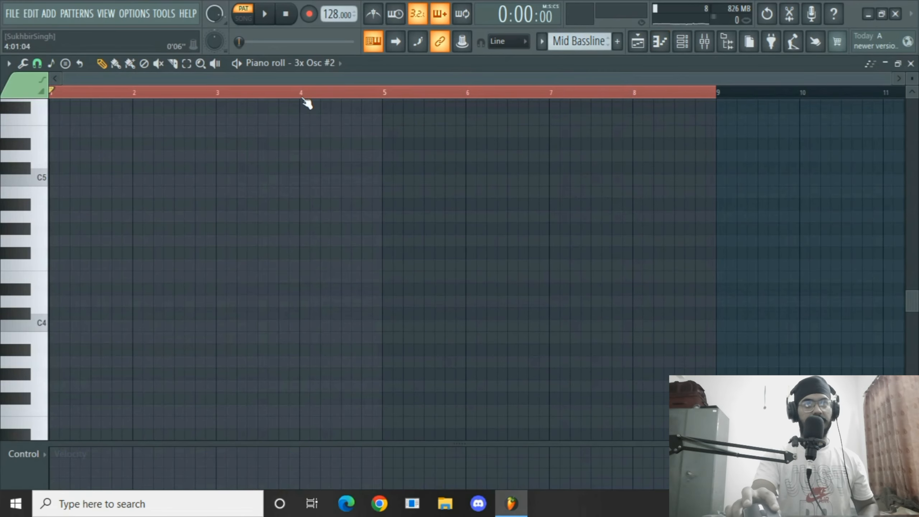
left_click(306, 64)
left_click(306, 189)
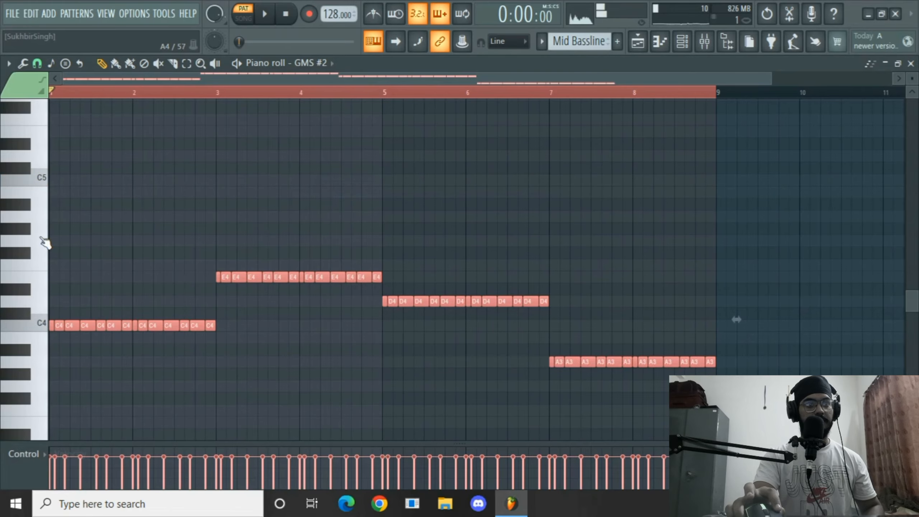
left_click_drag(51, 325, 35, 189)
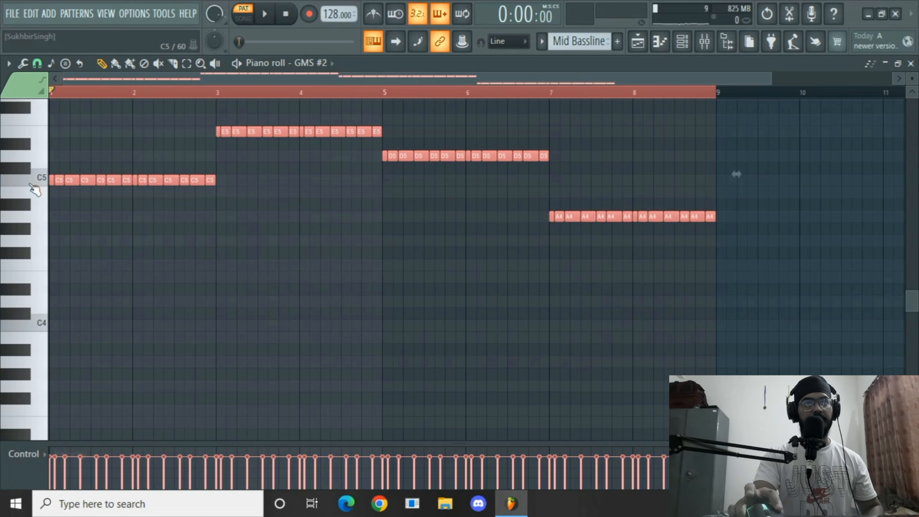
Play back the Mid Bassline pattern in the piano roll.
key("space")
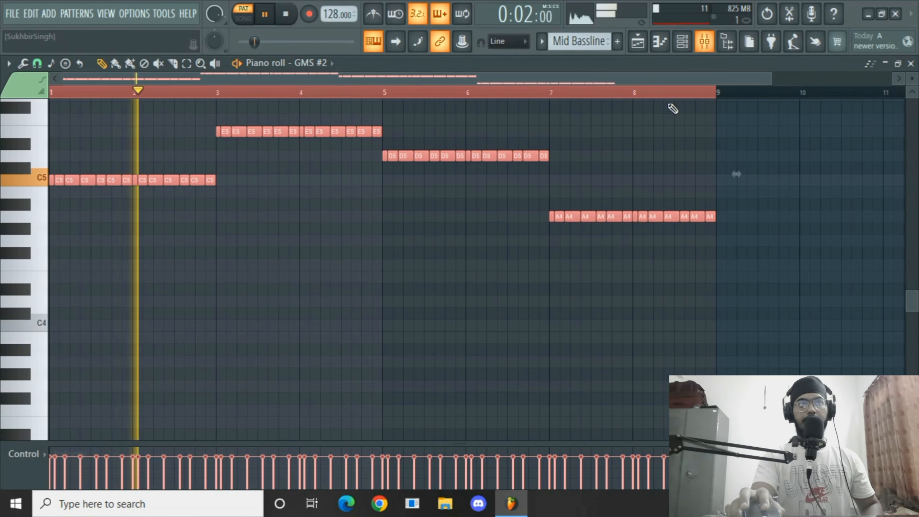
scroll(376, 317, "up", 2)
key("space")
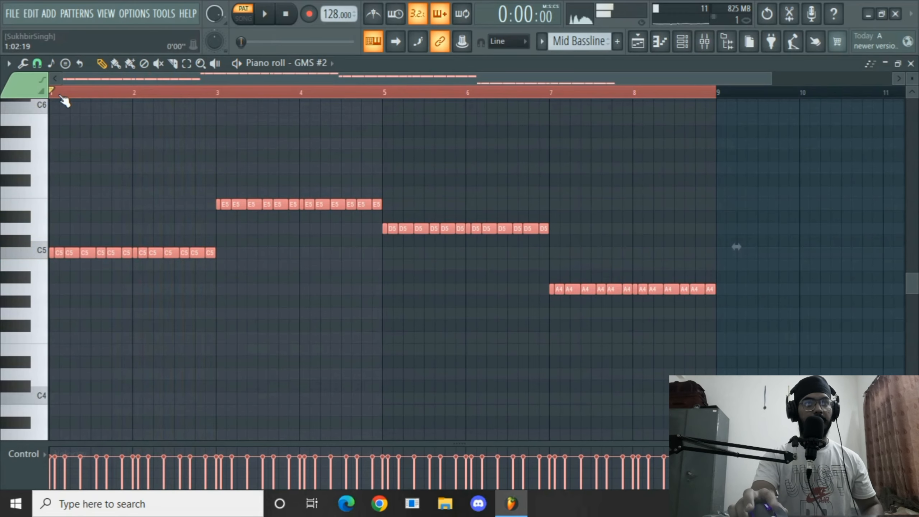
Zoom in and shorten the first C5 note slightly, then play the pattern back.
scroll(63, 97, "up", 4)
scroll(64, 98, "up", 3)
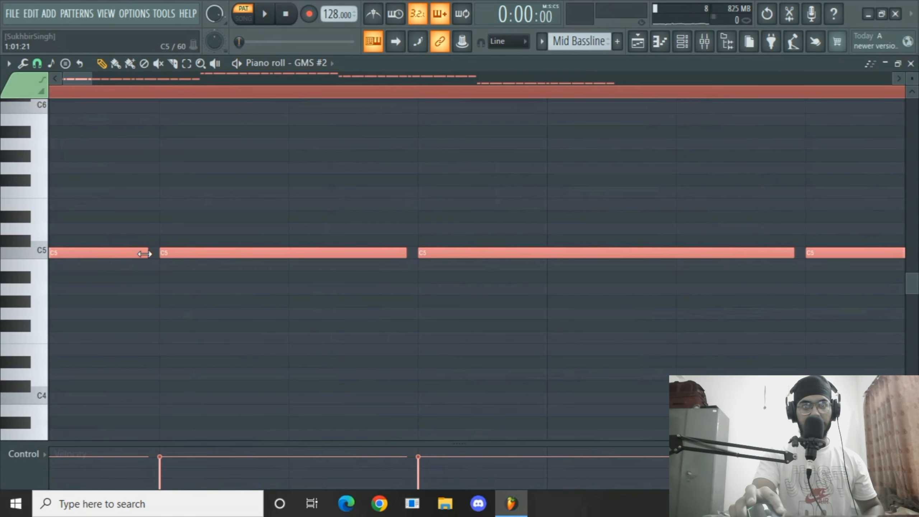
left_click_drag(142, 253, 137, 253)
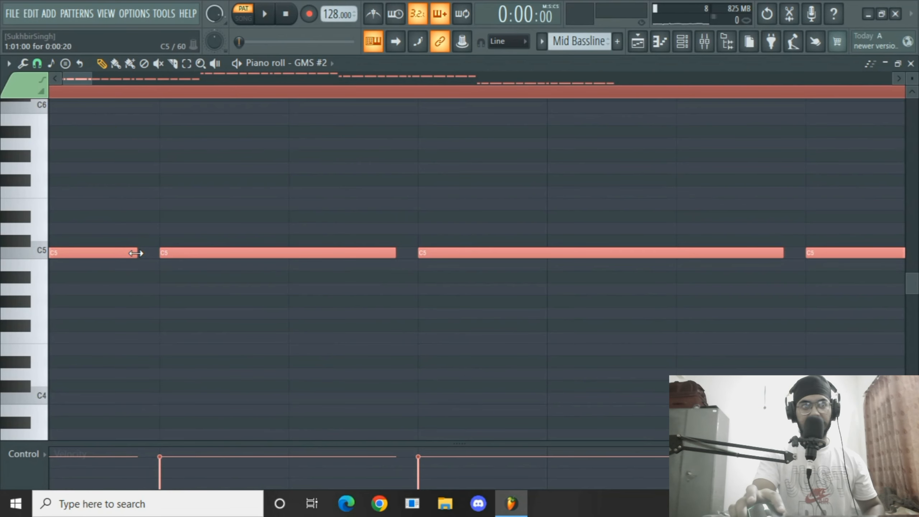
key("space")
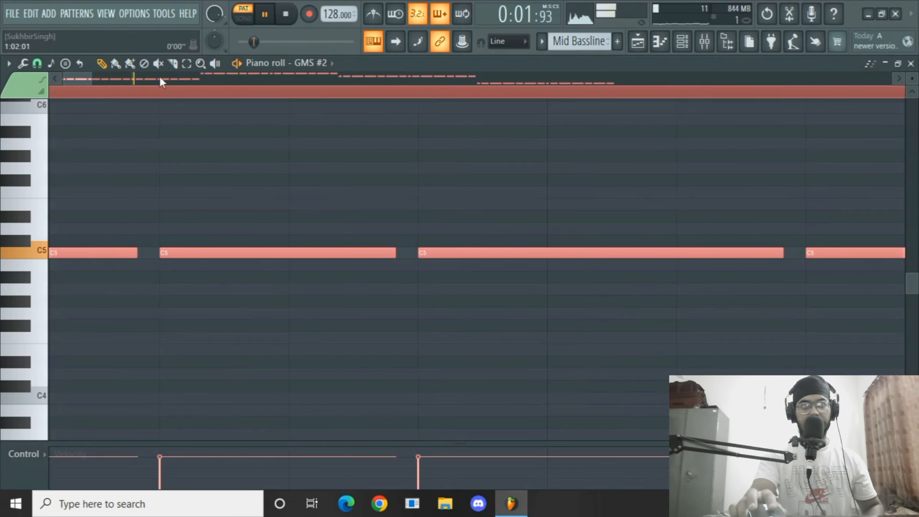
scroll(152, 92, "down", 6)
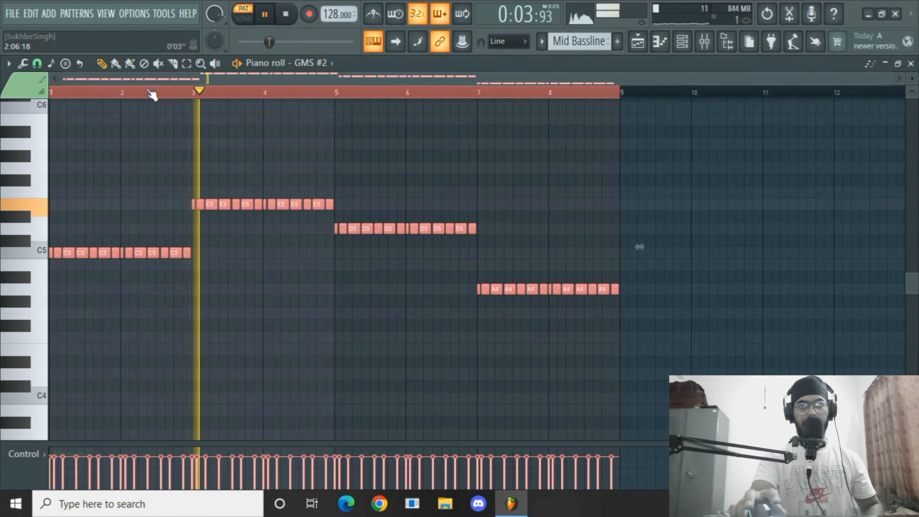
key("space")
Route the GMS #2 channel to mixer Insert 20.
left_click(704, 41)
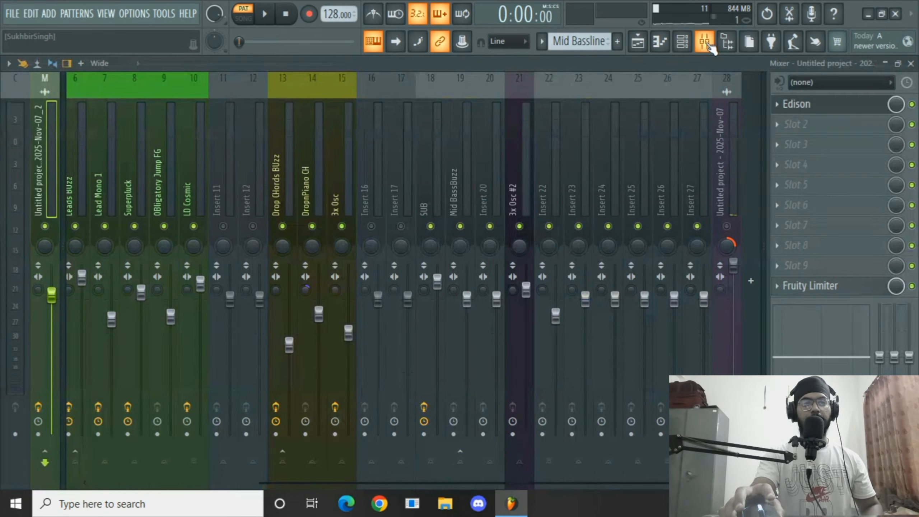
left_click(494, 146)
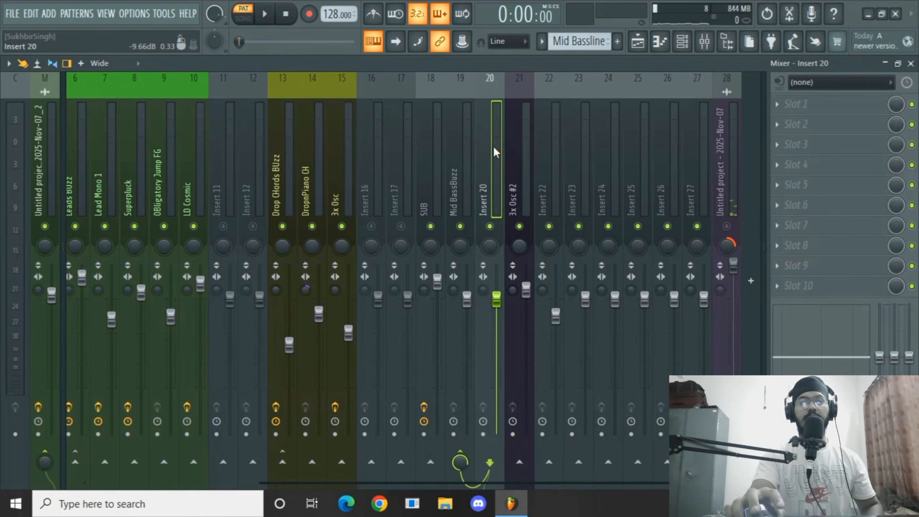
right_click(494, 147)
mouse_move(549, 192)
left_click(740, 195)
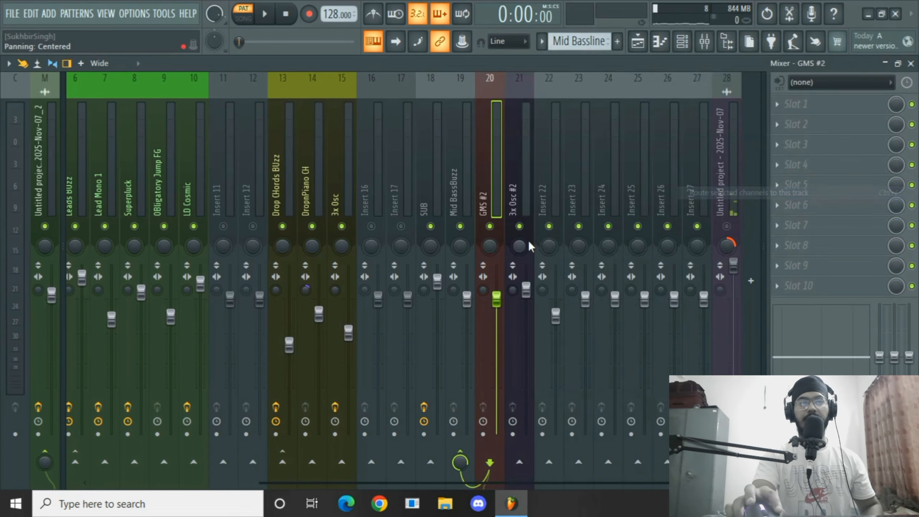
key("space")
key("space")
Rename mixer track 20 as Mid Bass 1 and play the arrangement.
key("F2")
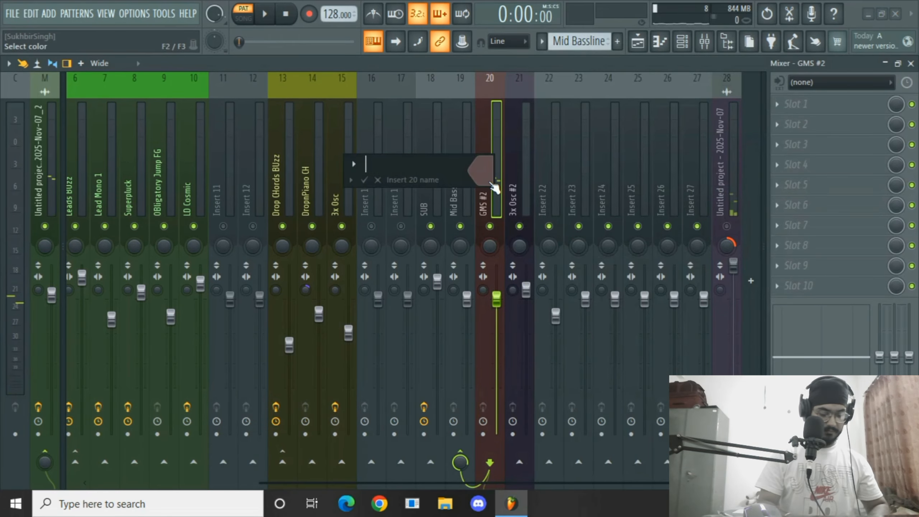
type("Mid Bass 1")
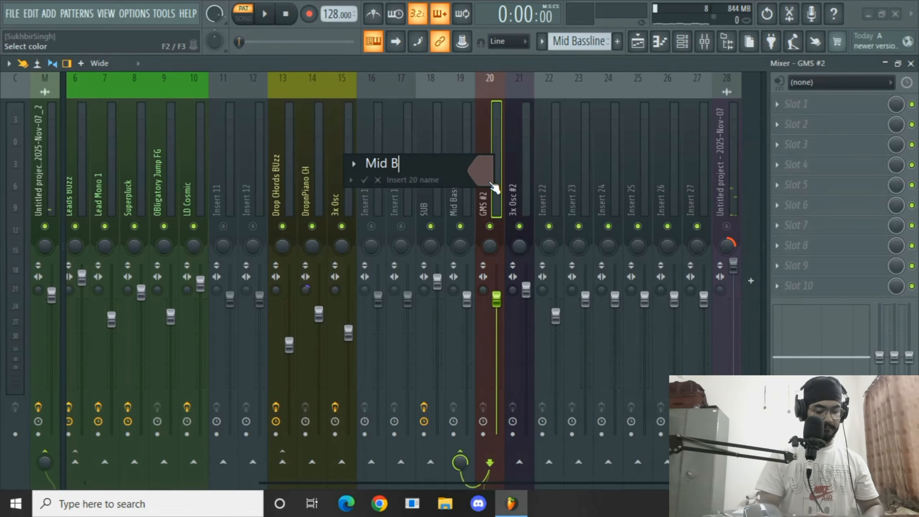
key("Return")
key("space")
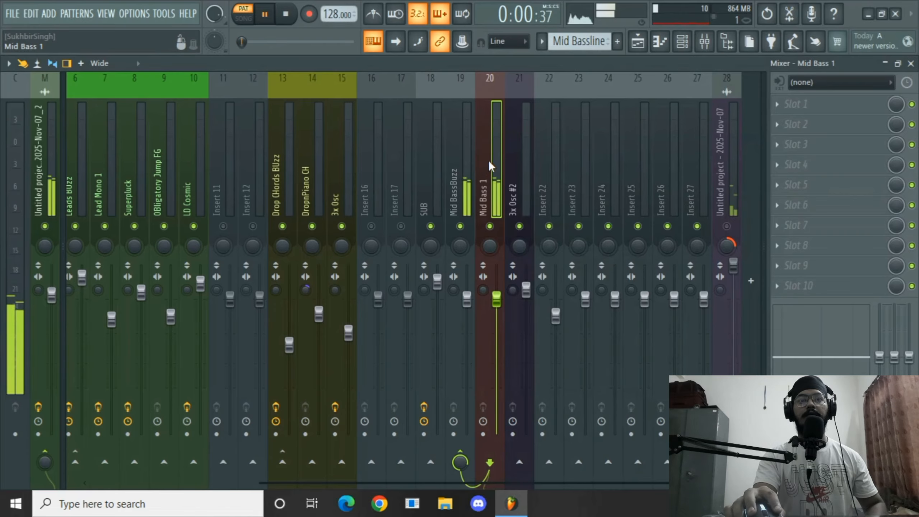
key("space")
Rename mixer track 21 as Mid Bass 2 and play the arrangement.
left_click(522, 164)
key("F2")
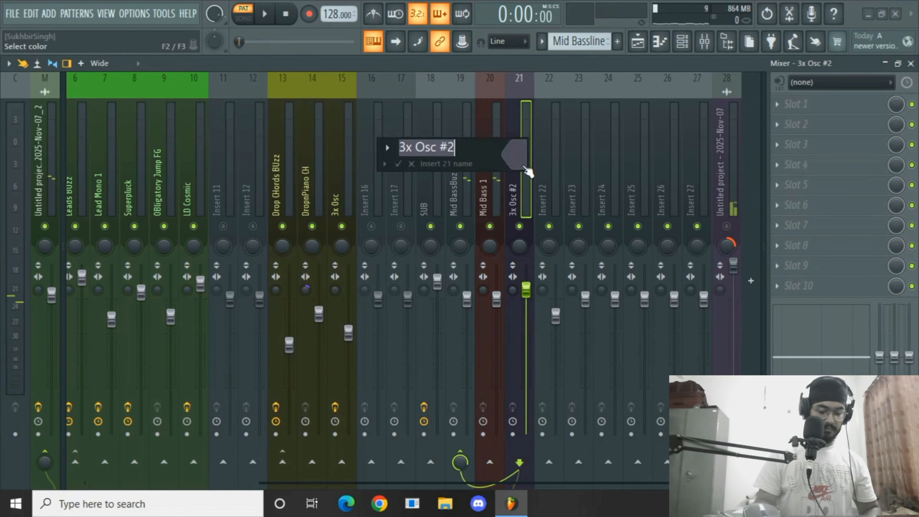
key("BackSpace")
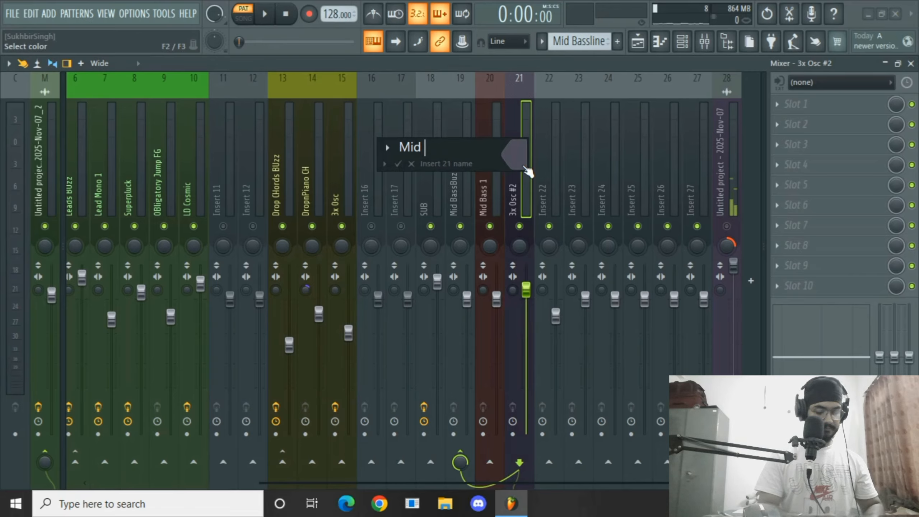
key("Return")
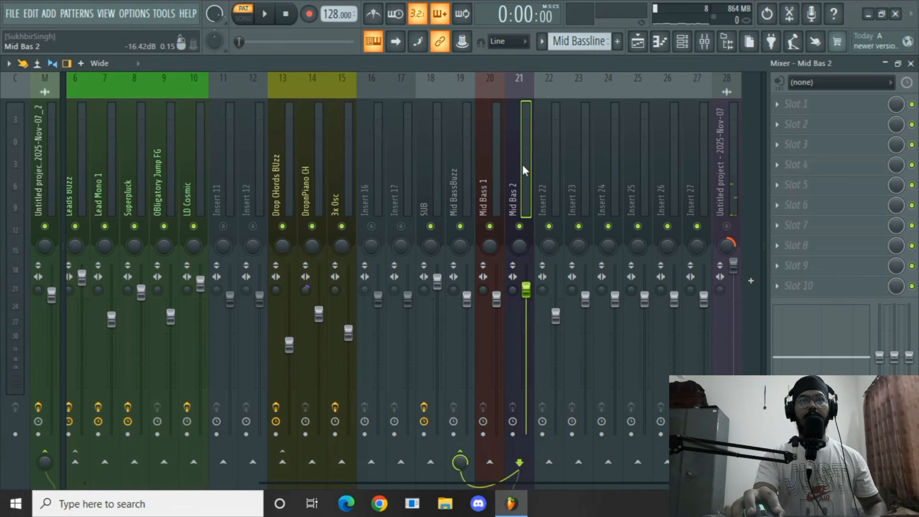
key("F2")
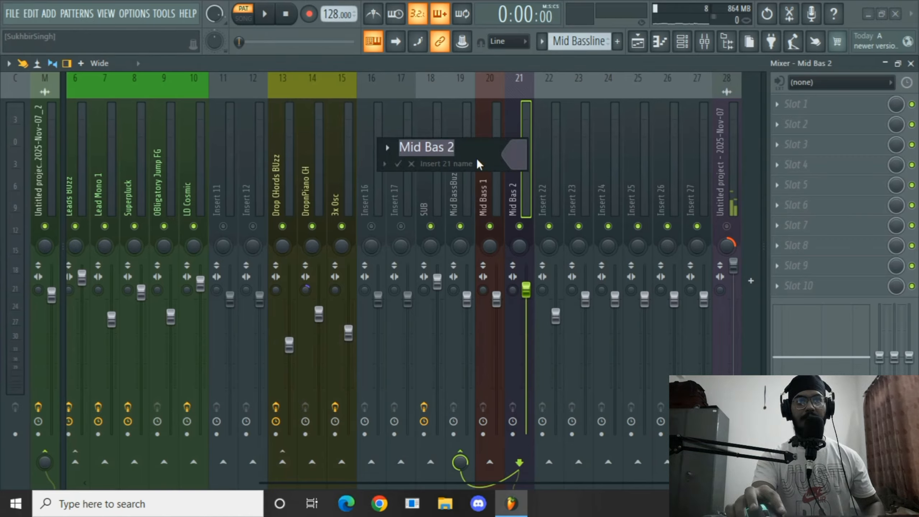
type("s")
key("Return")
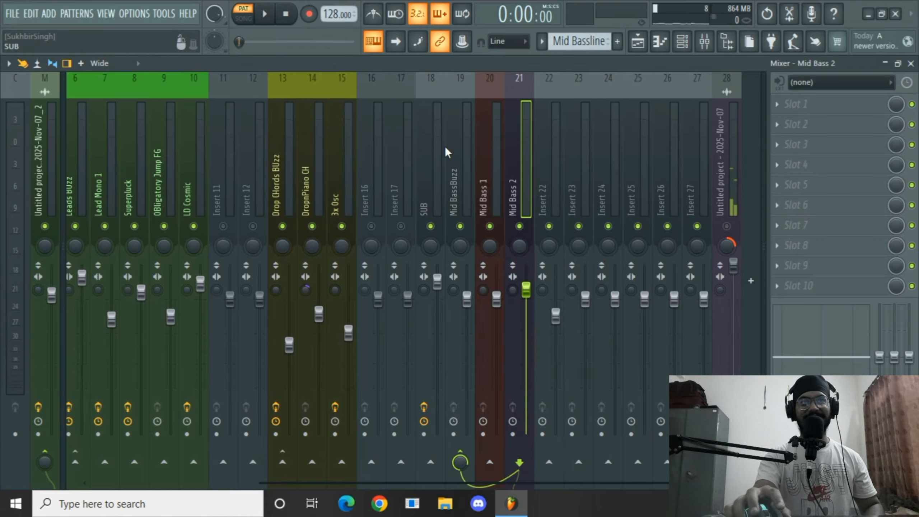
key("space")
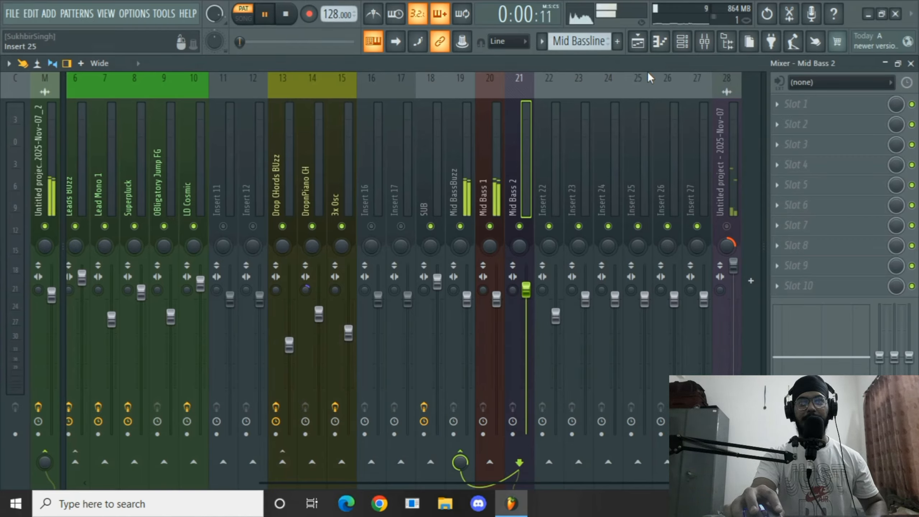
Add a Harmless instrument channel to the channel rack.
left_click(683, 41)
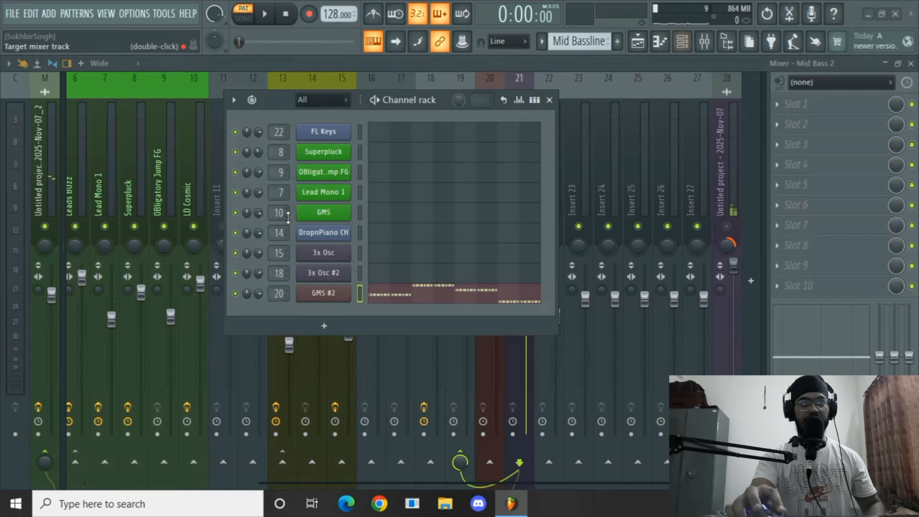
left_click(329, 331)
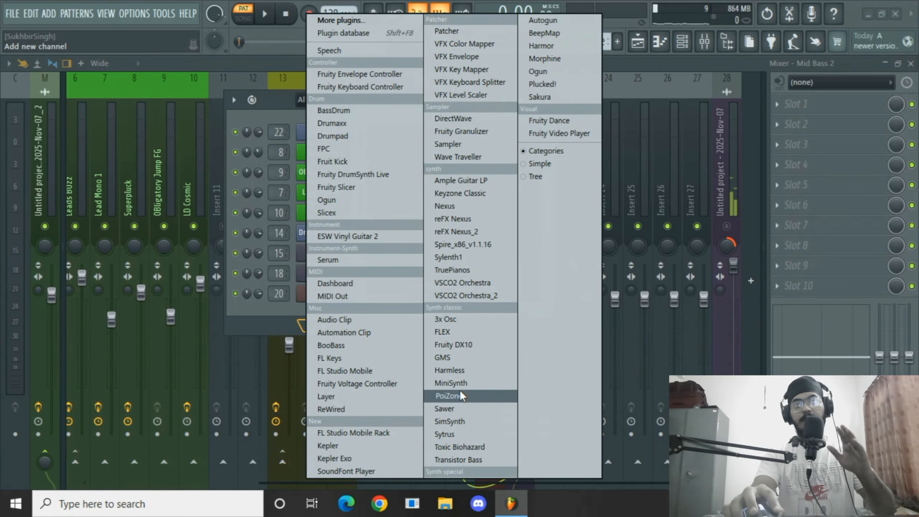
left_click(462, 370)
left_click(549, 101)
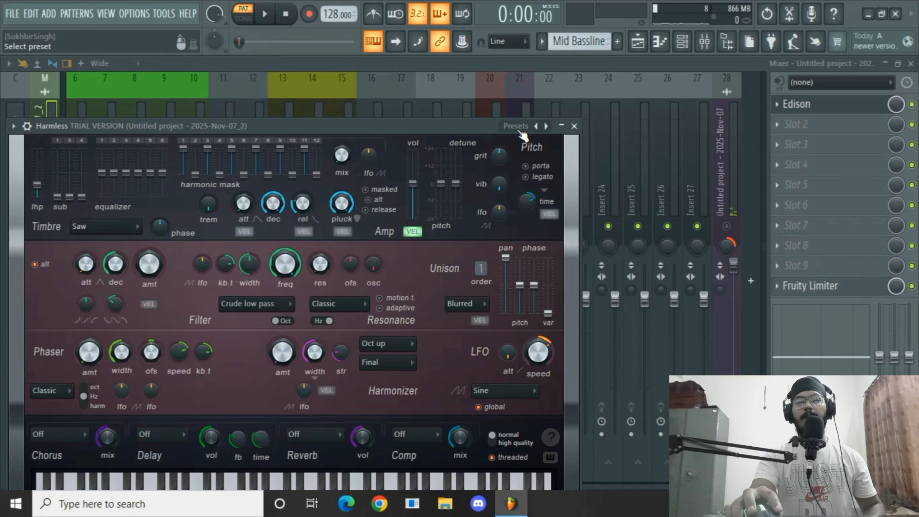
Load the Reckless DnB FG bass preset into Harmless.
left_click(536, 125)
mouse_move(550, 146)
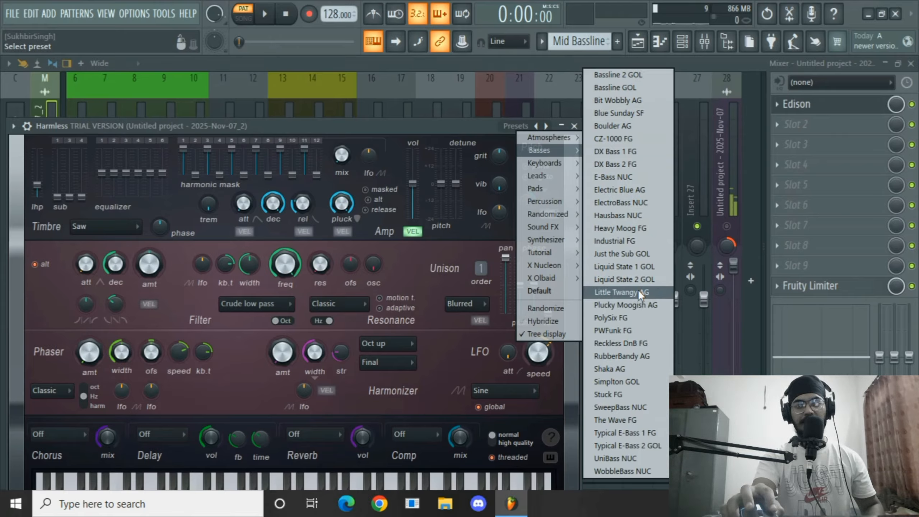
left_click(635, 343)
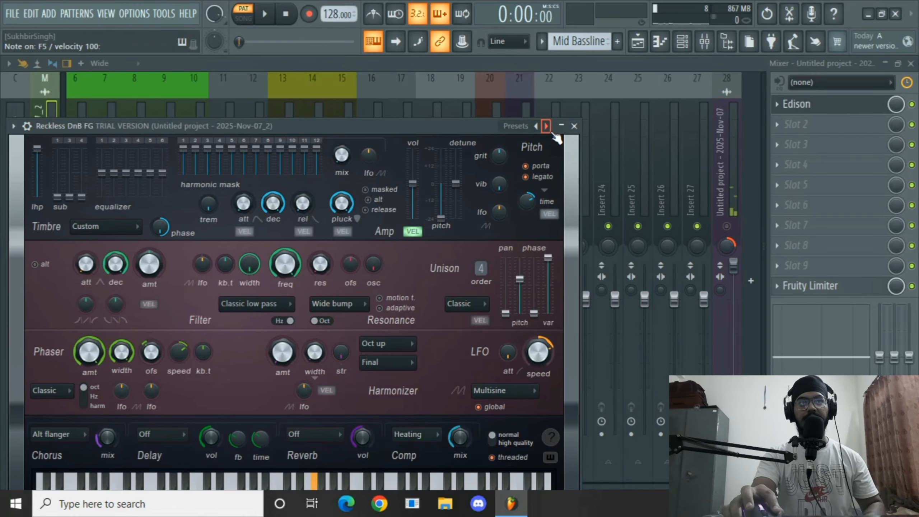
left_click(575, 126)
Route the Harmless channel to the Mid Bass 2 track and lower its fader to about 69% volume.
right_click(530, 182)
mouse_move(626, 193)
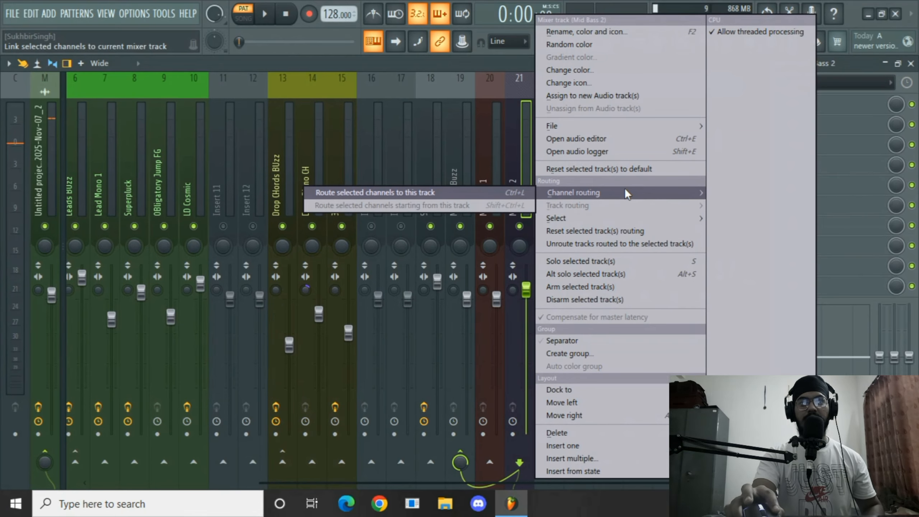
left_click(521, 194)
left_click_drag(526, 315, 526, 340)
key("space")
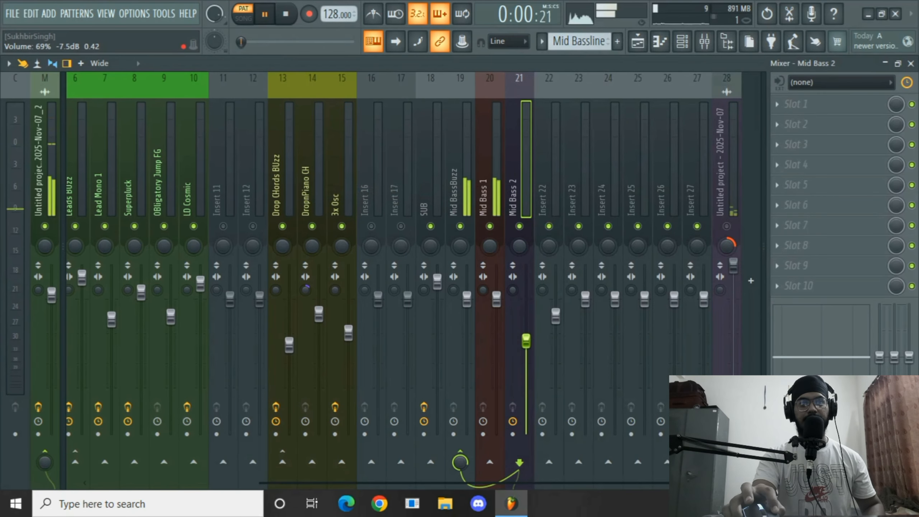
key("space")
Open the Mid Bassline pattern in the piano roll and transfer its notes onto the Reckless DnB FG channel.
key("F5")
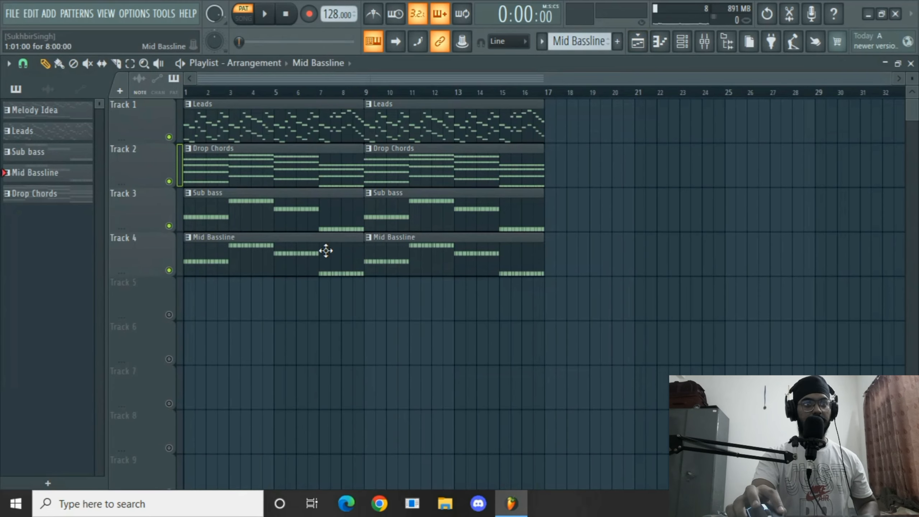
double_click(326, 251)
key("ctrl+a")
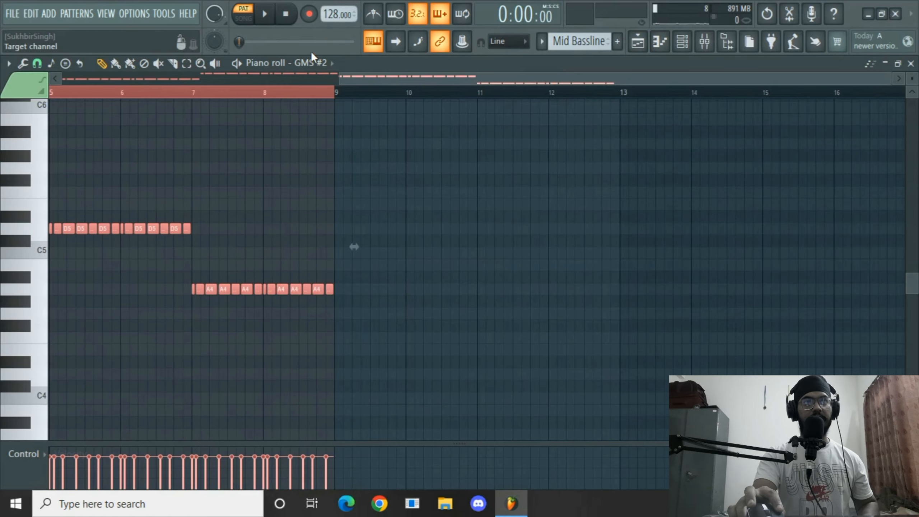
left_click(319, 62)
left_click(345, 225)
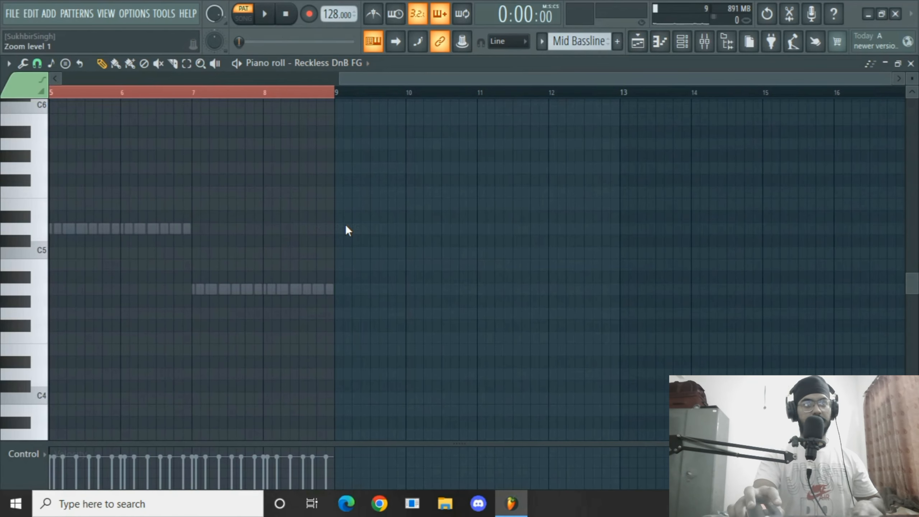
left_click_drag(392, 78, 184, 79)
left_click_drag(368, 253, 63, 254)
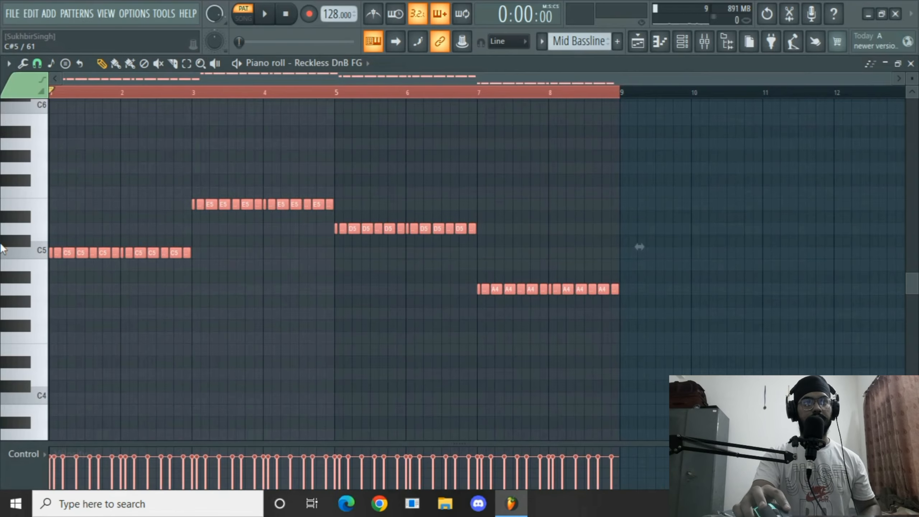
Play the Mid Bassline pattern to audition the Harmless bass notes.
key("space")
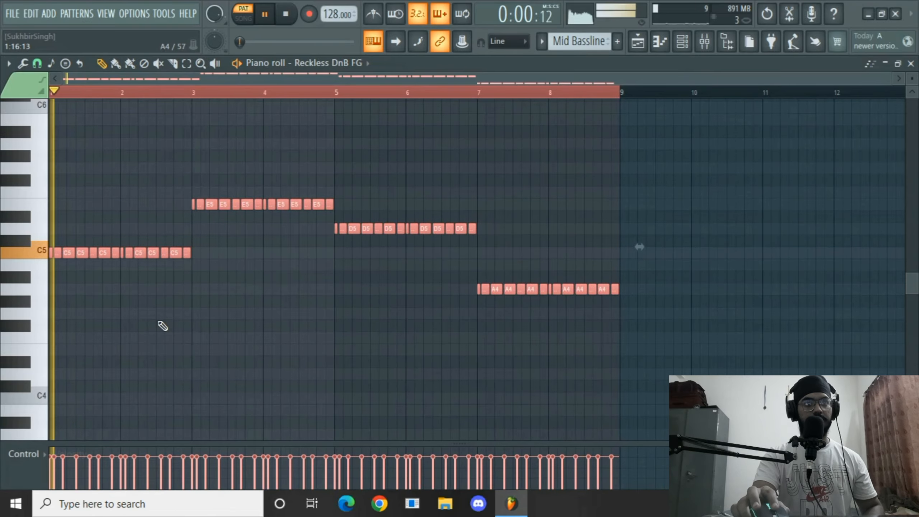
scroll(181, 337, "up", 2)
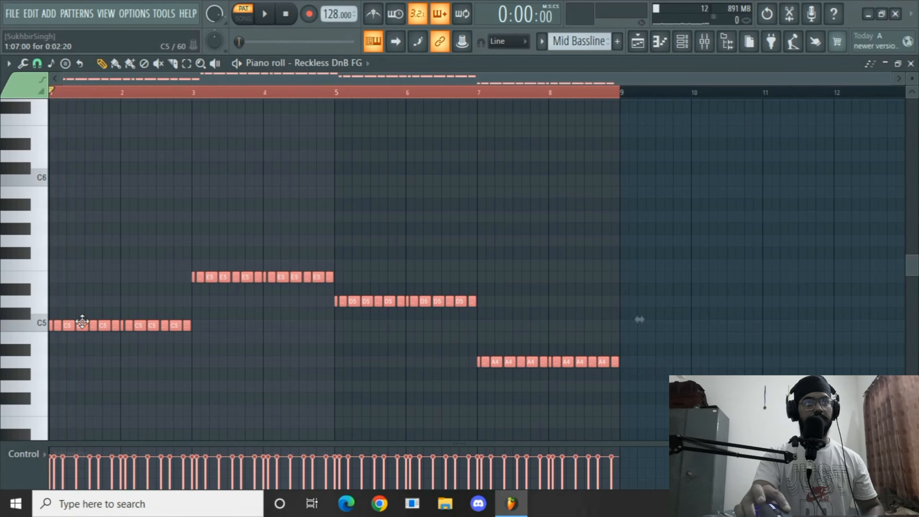
left_click_drag(83, 321, 58, 326)
key("space")
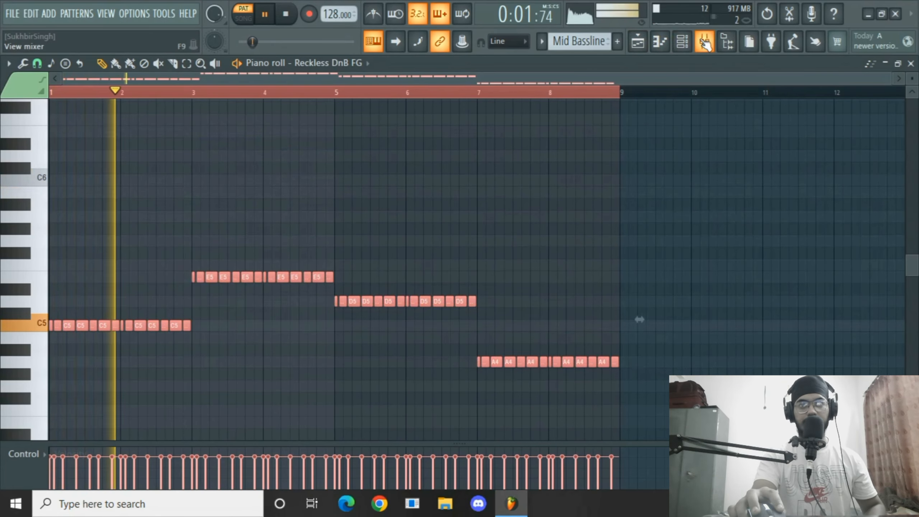
key("space")
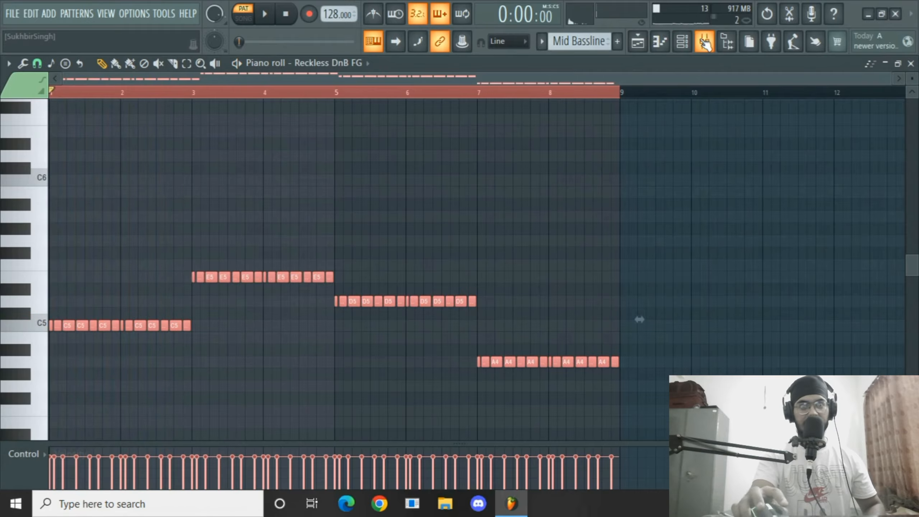
Insert Fruity Parametric EQ 2 into the first effect slot of the Mid BassBuzz mixer track.
left_click(704, 43)
left_click(457, 326)
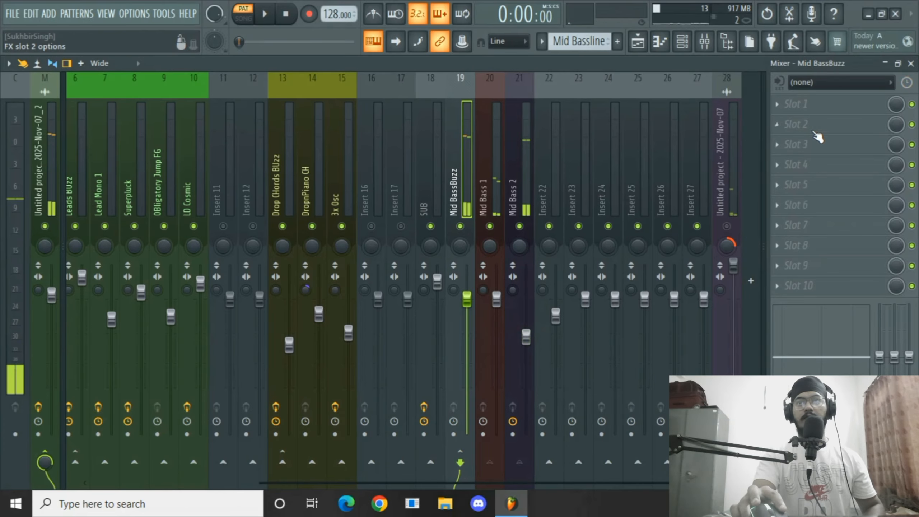
left_click(796, 104)
left_click(485, 221)
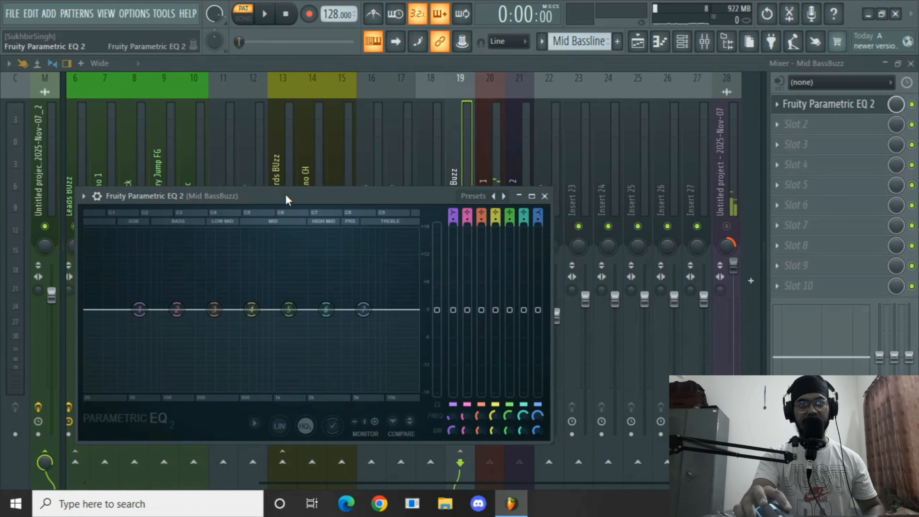
Set the EQ to a high-pass band around 20 Hz and a low-pass band near 18705 Hz, then close it.
left_click_drag(286, 199, 311, 114)
left_click(490, 109)
left_click(504, 138)
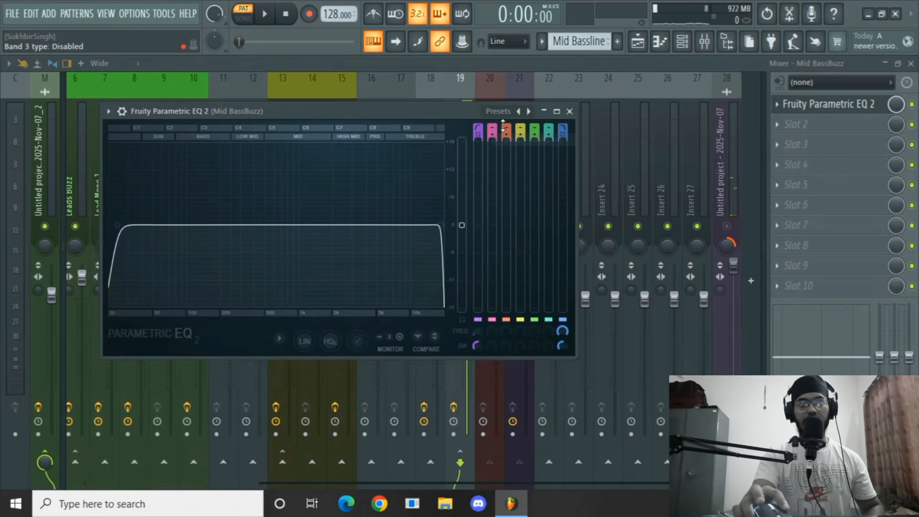
left_click(503, 111)
left_click(514, 134)
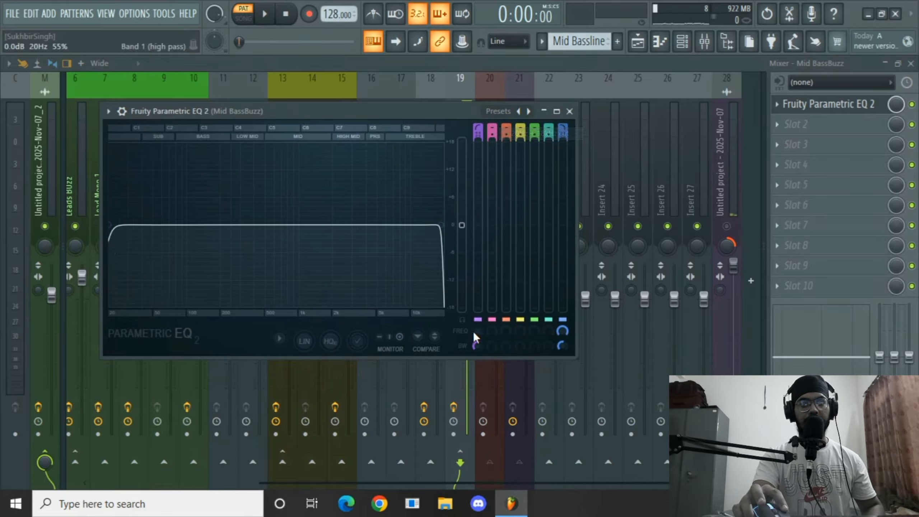
key("space")
mouse_move(474, 331)
left_mouse_down()
mouse_move(473, 317)
mouse_move(476, 347)
left_mouse_up()
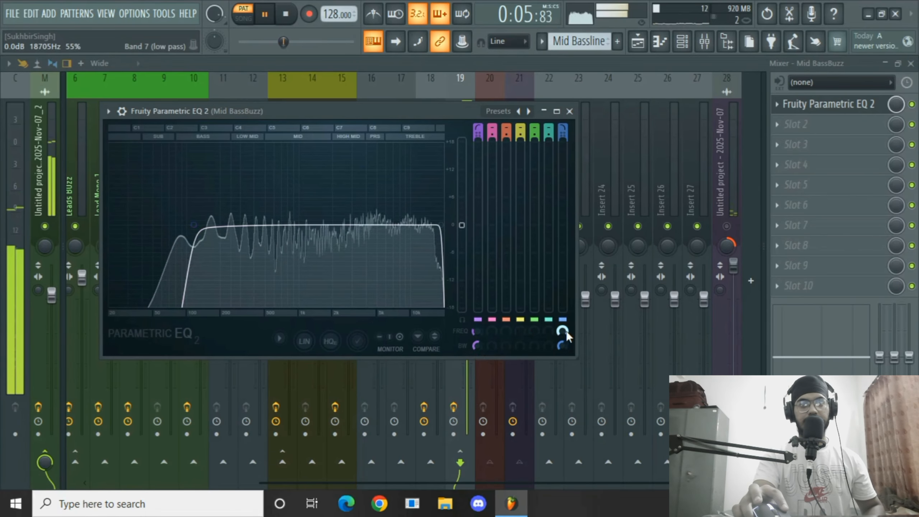
left_click_drag(563, 331, 563, 344)
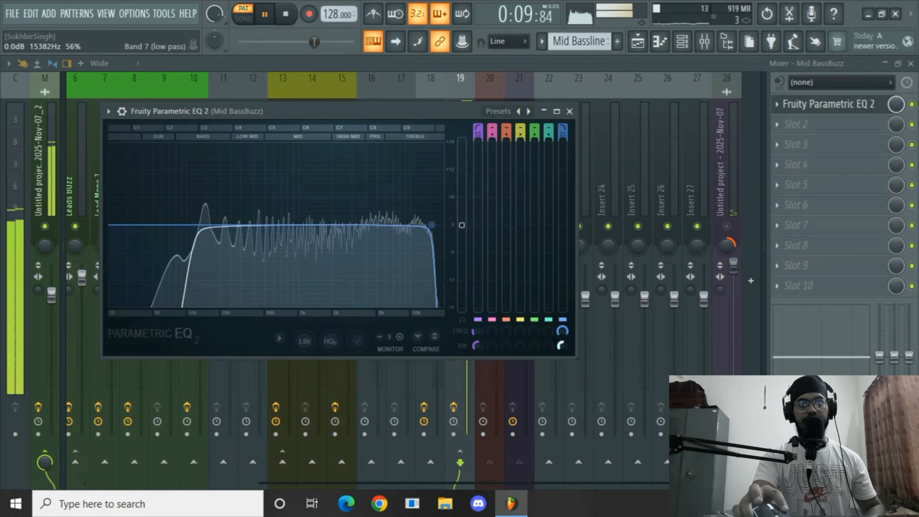
left_click(569, 112)
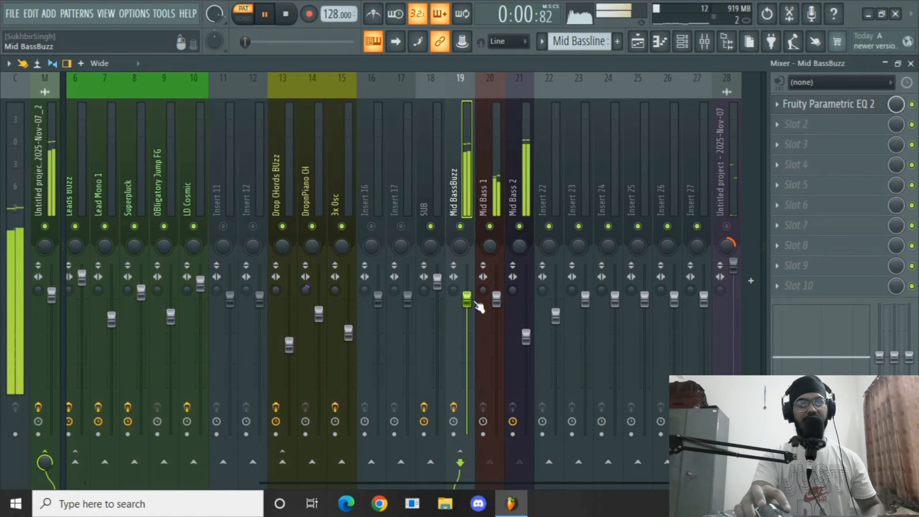
Add Fruity Fast Dist to the second effect slot of the Mid BassBuzz track.
key("space")
left_click(796, 125)
mouse_move(821, 139)
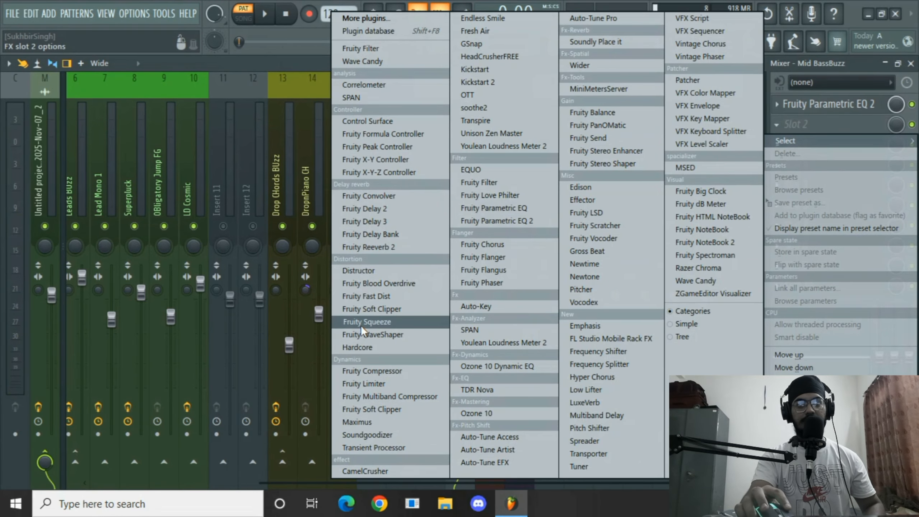
left_click(363, 299)
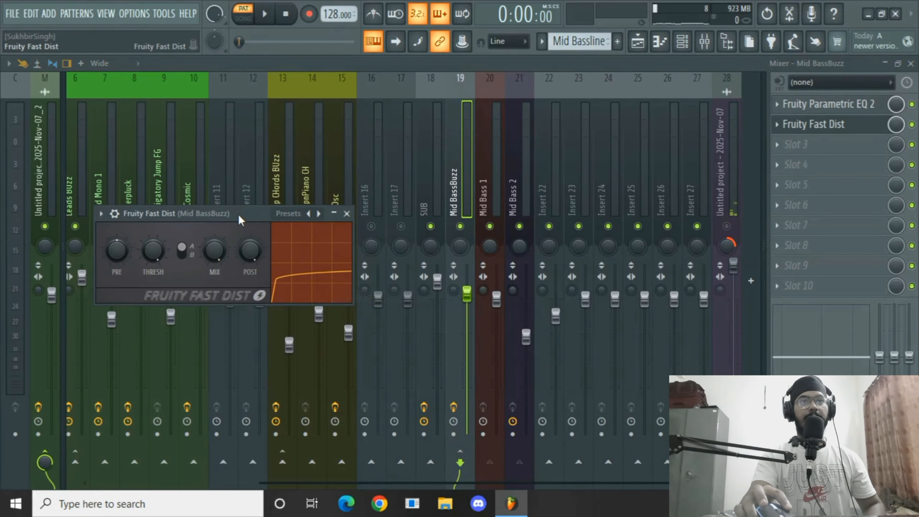
left_click_drag(238, 214, 243, 188)
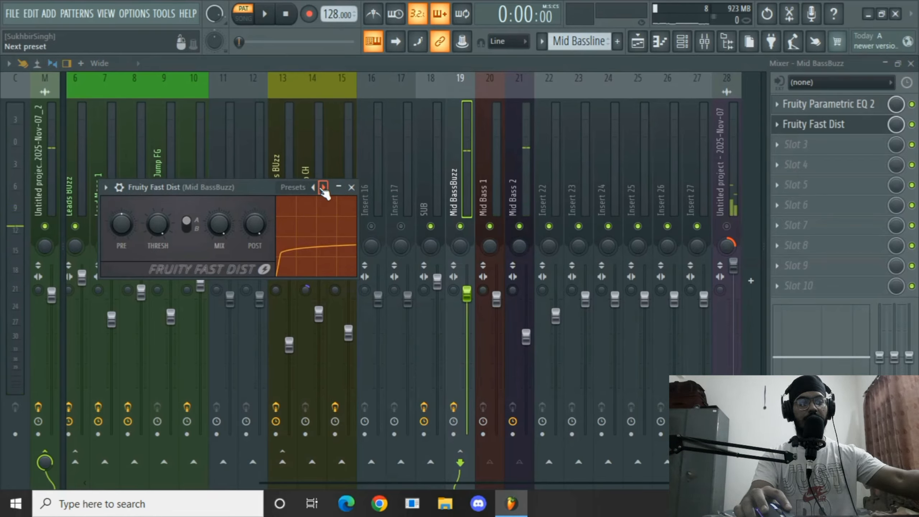
Step through Fast Dist presets, then set its mix to 85% and threshold to 90% and close it.
key("space")
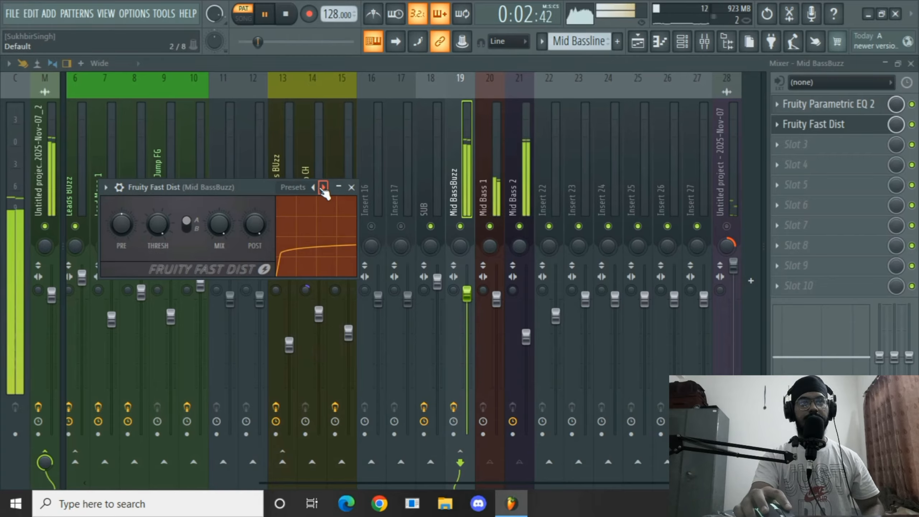
left_click(323, 187)
left_click(323, 187)
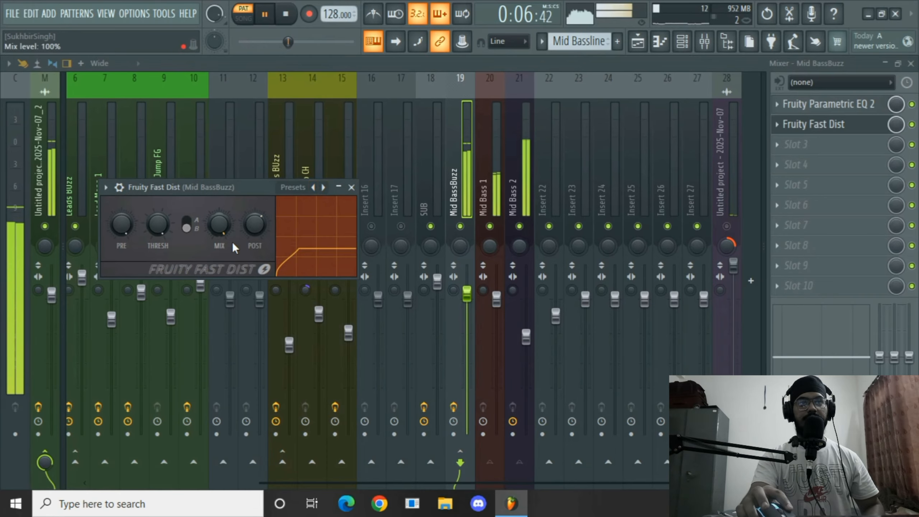
left_click_drag(255, 225, 219, 230)
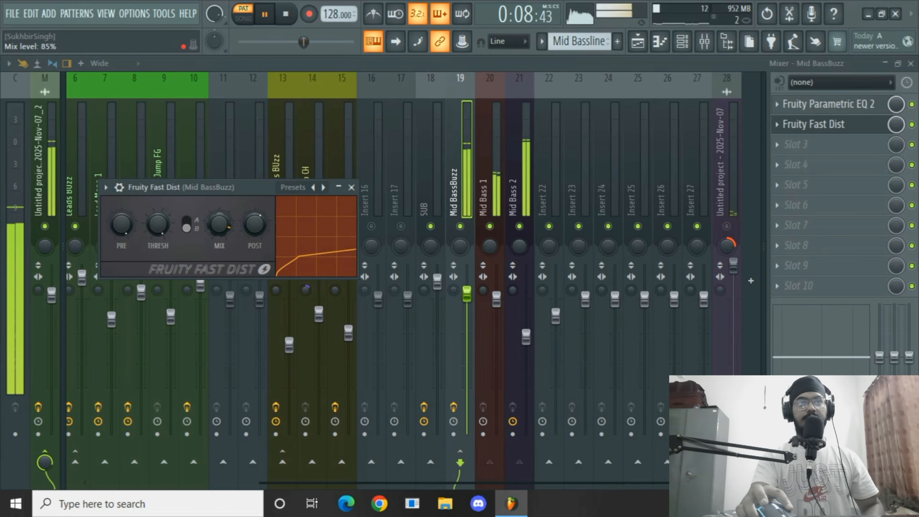
left_click_drag(158, 224, 158, 218)
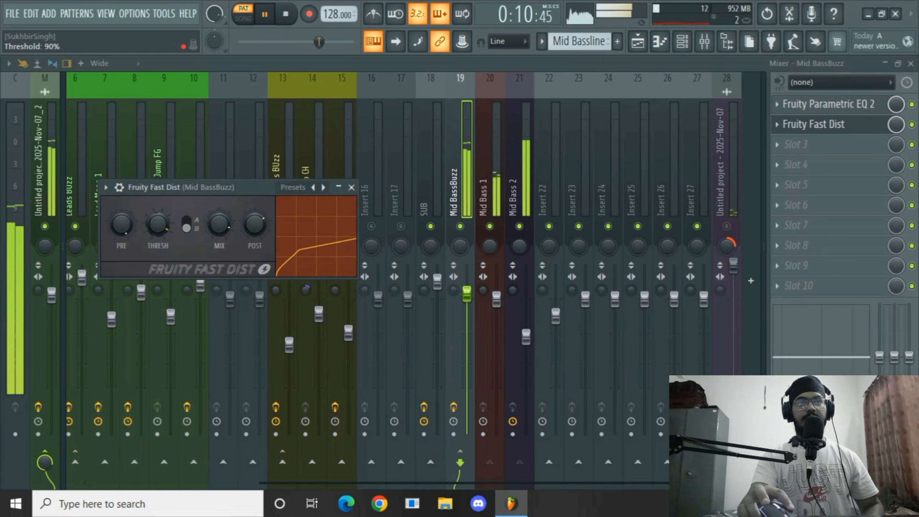
left_click(351, 187)
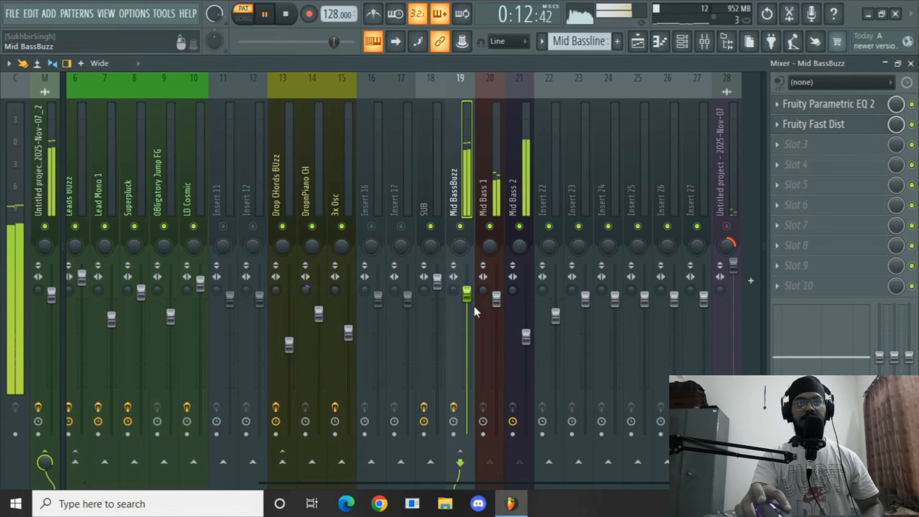
Set the Mid Bass 2 fader to about 74% and the Mid BassBuzz fader to about 103%.
left_click_drag(526, 337, 526, 334)
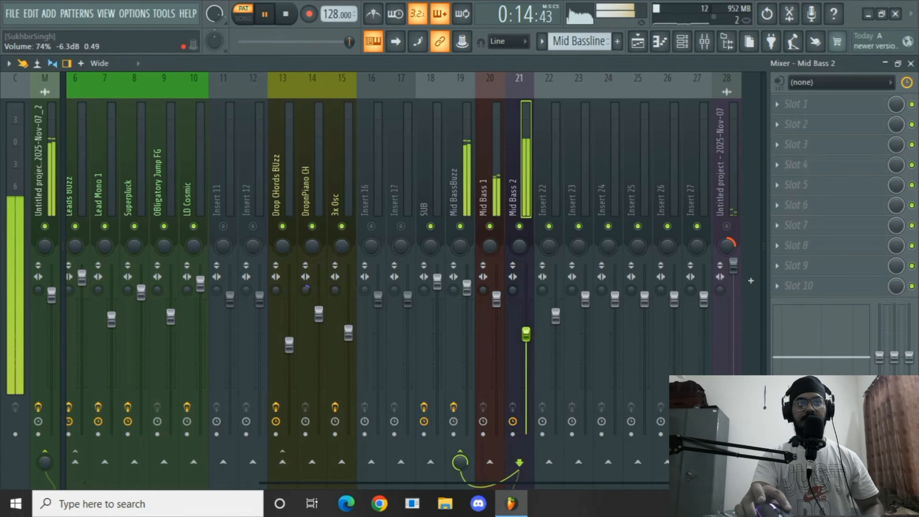
left_click_drag(466, 288, 466, 295)
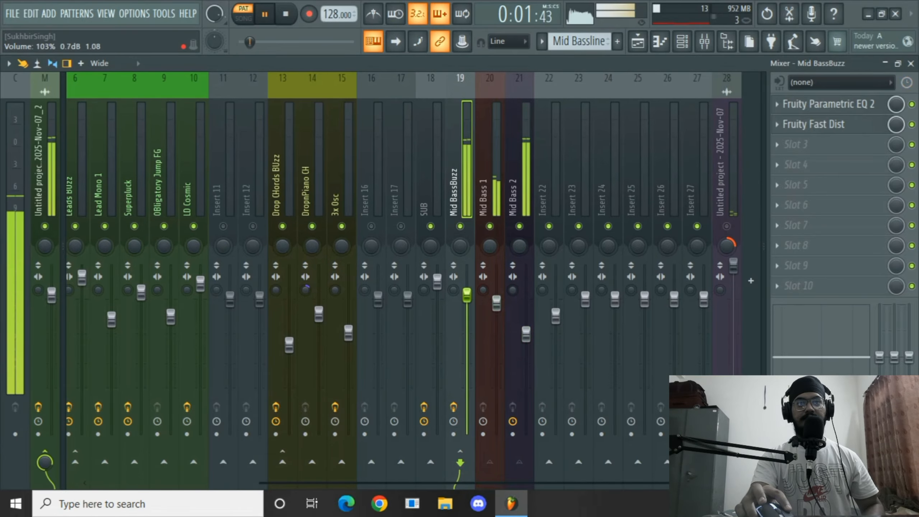
Insert Gross Beat into slot 10 of the Mid BassBuzz track and load its Momentary preset.
left_click(796, 285)
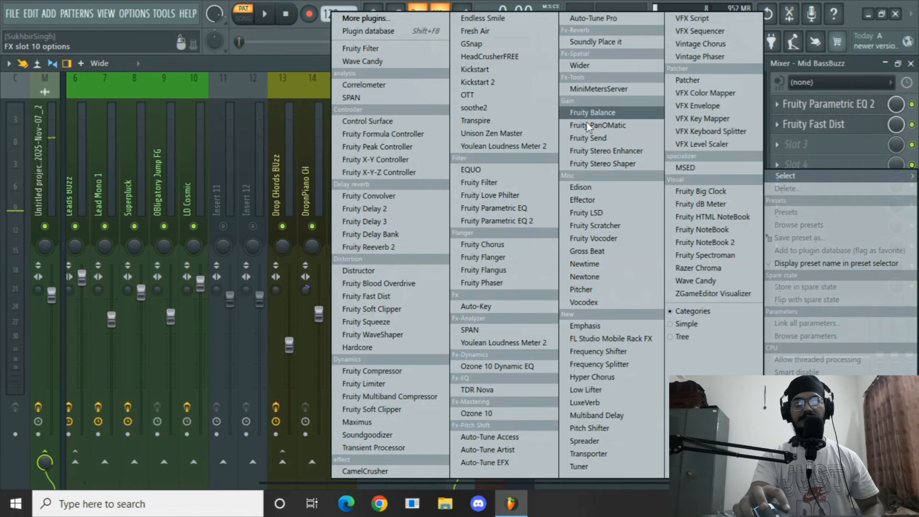
left_click(608, 251)
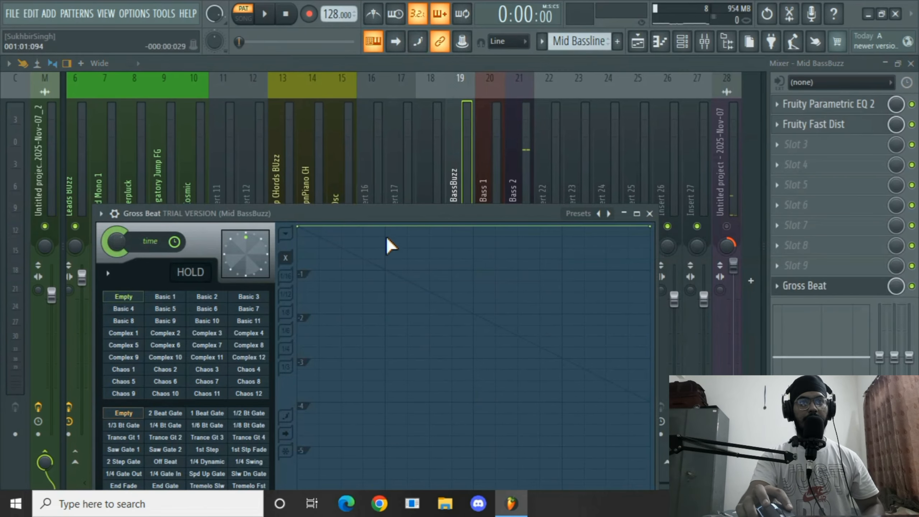
left_click_drag(394, 222, 396, 92)
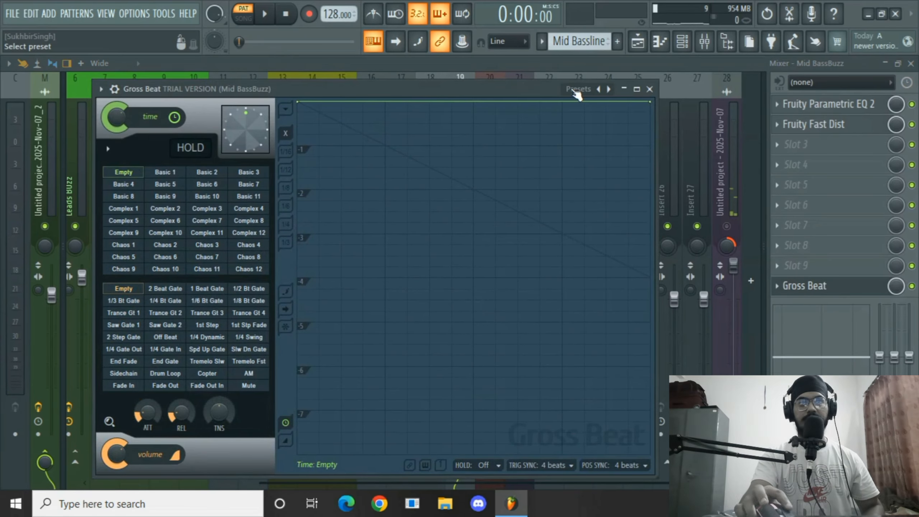
left_click(577, 90)
left_click(611, 134)
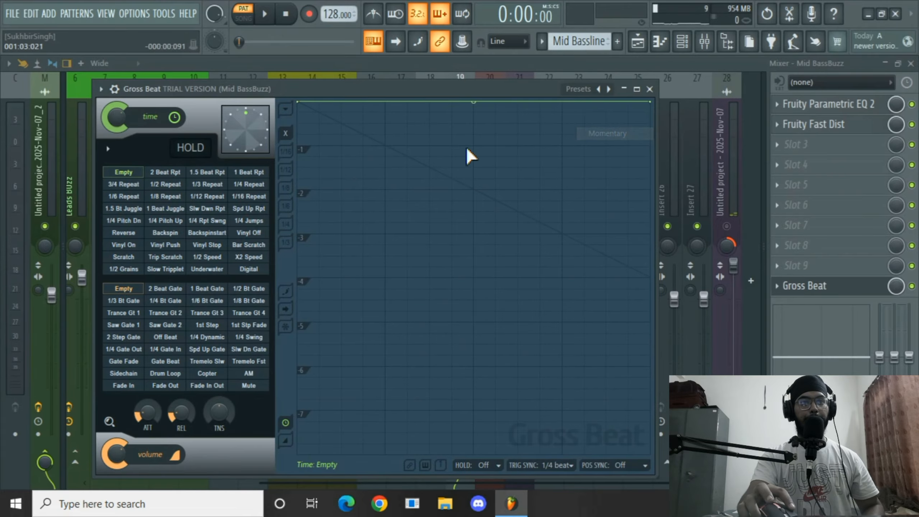
Apply the Sidechain volume envelope in Gross Beat and raise its release knob.
left_click(124, 373)
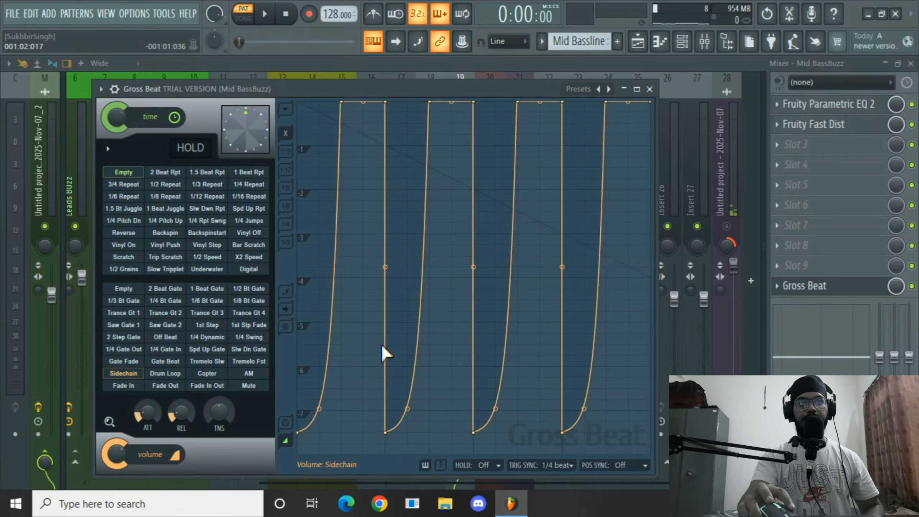
key("space")
left_click_drag(184, 414, 184, 391)
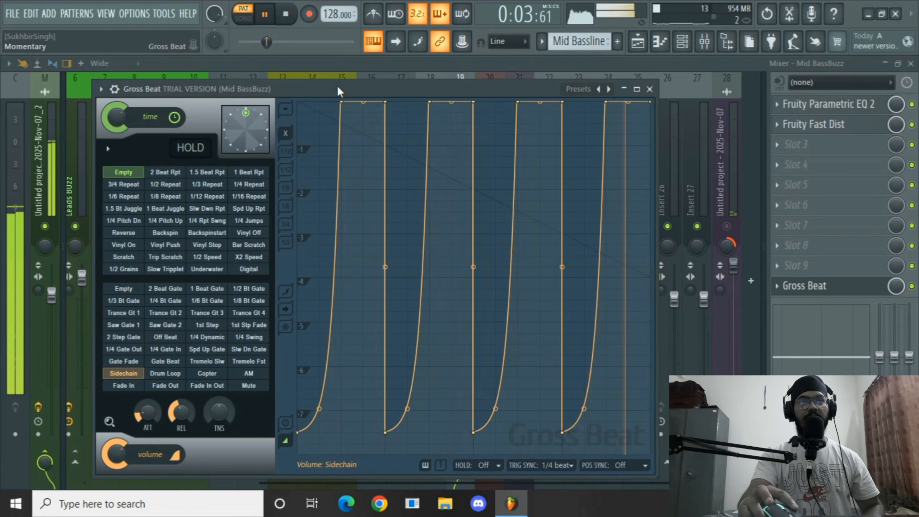
Move the peak points of the sidechain envelope's first curves slightly earlier while playing back.
key("space")
left_click_drag(341, 101, 327, 102)
key("space")
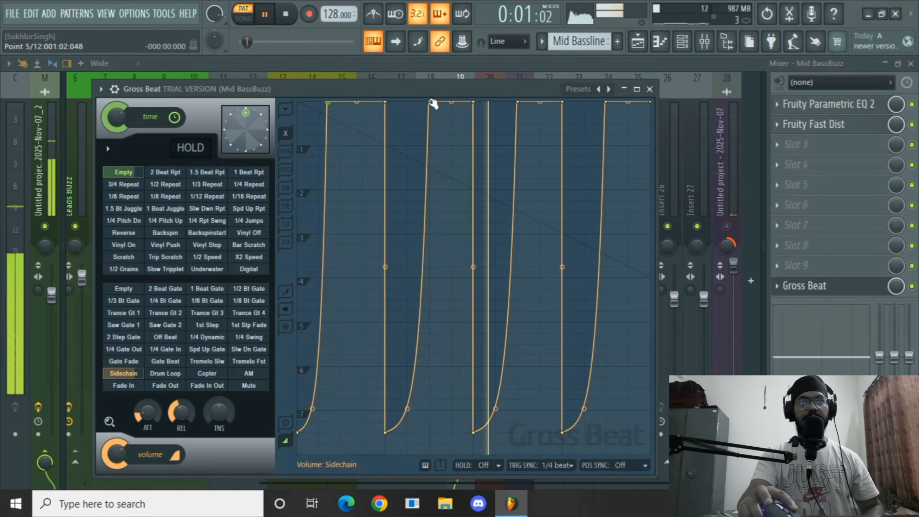
left_click_drag(431, 98, 412, 97)
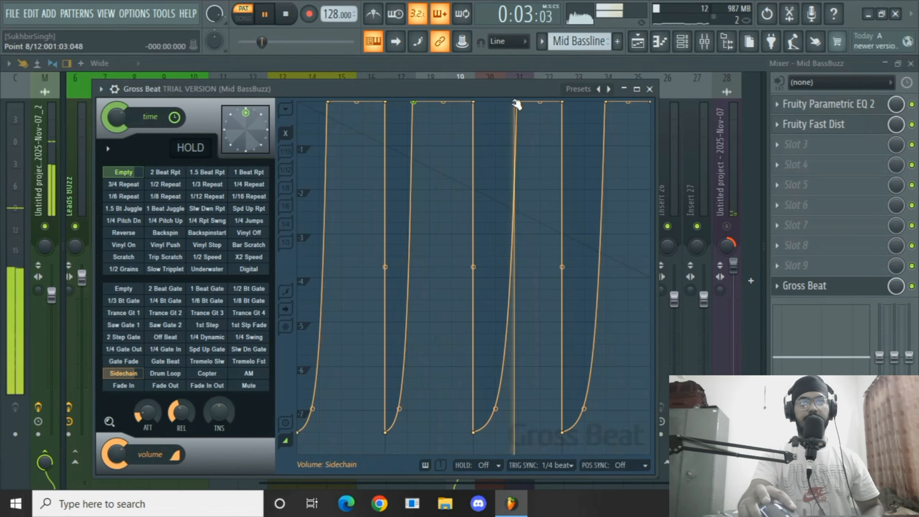
key("space")
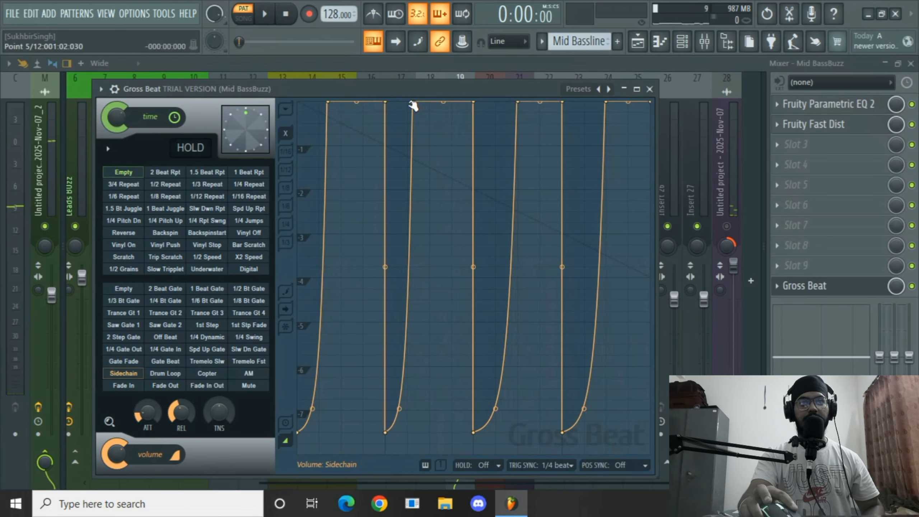
left_click_drag(413, 101, 415, 102)
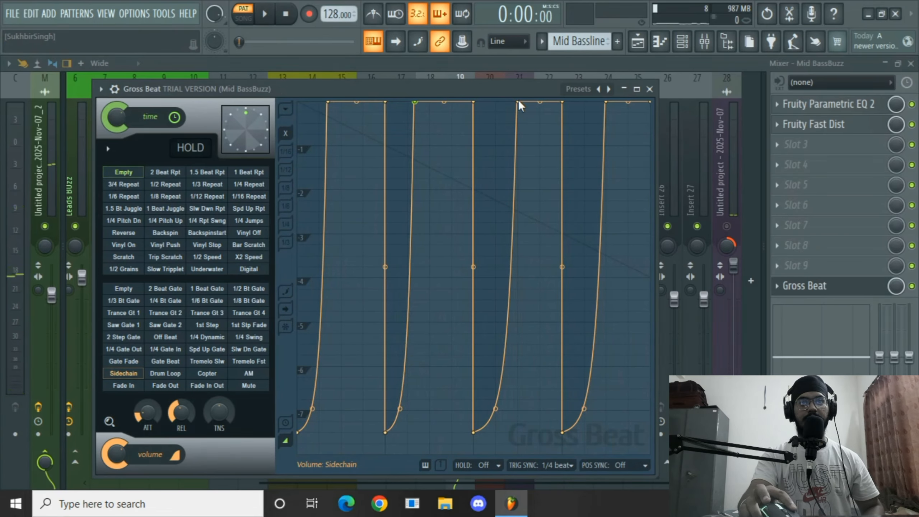
Shift the remaining sidechain envelope peak points slightly earlier during playback, lower the release knob a little, and close Gross Beat.
left_click_drag(518, 101, 508, 99)
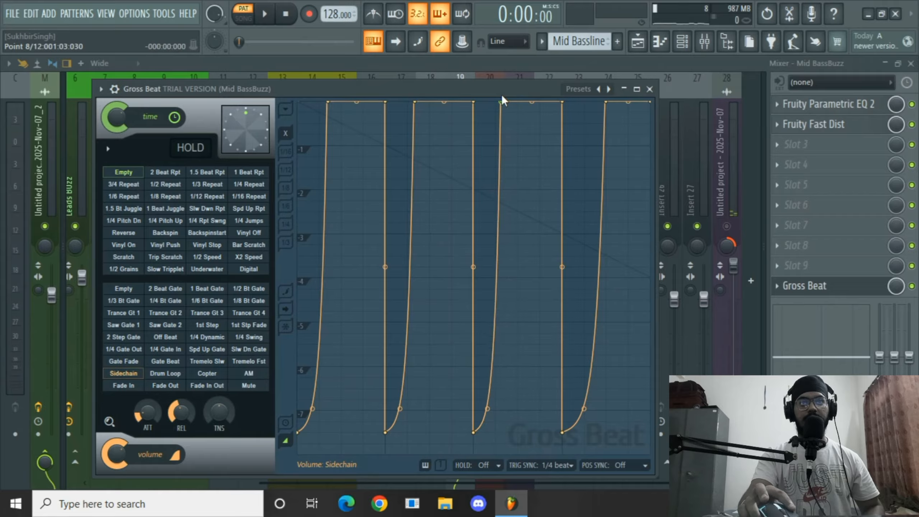
left_click_drag(609, 103, 590, 101)
key("space")
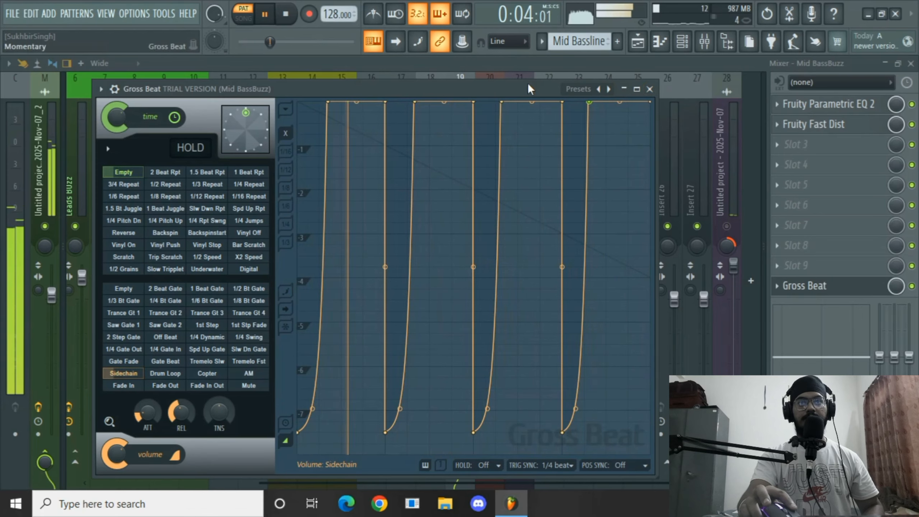
left_click_drag(502, 102, 505, 102)
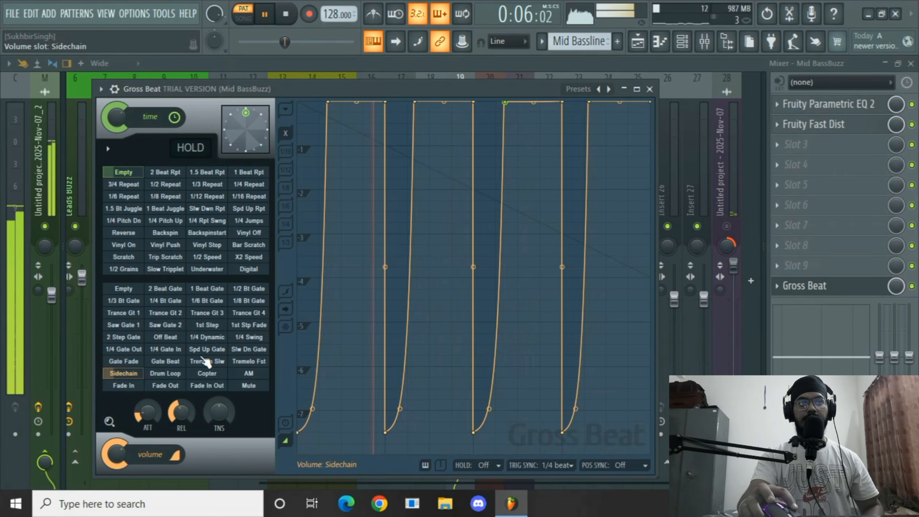
left_click_drag(181, 412, 181, 424)
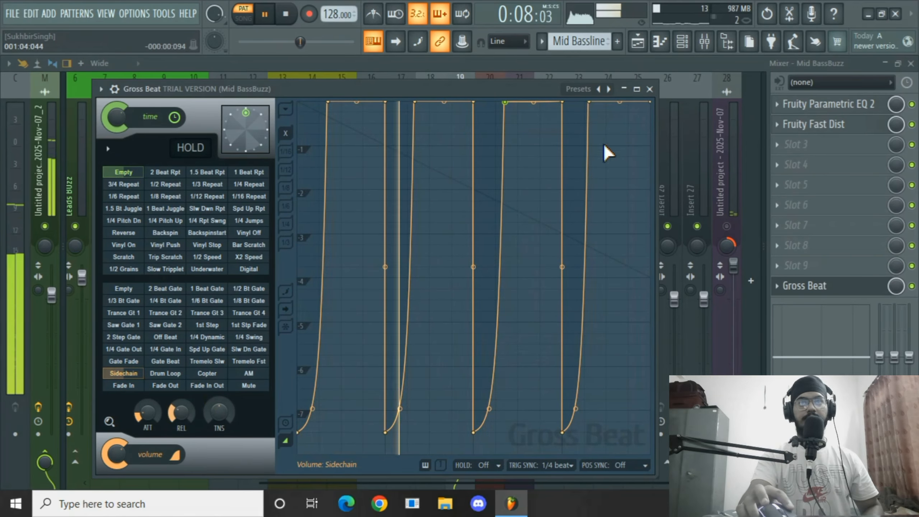
left_click(650, 89)
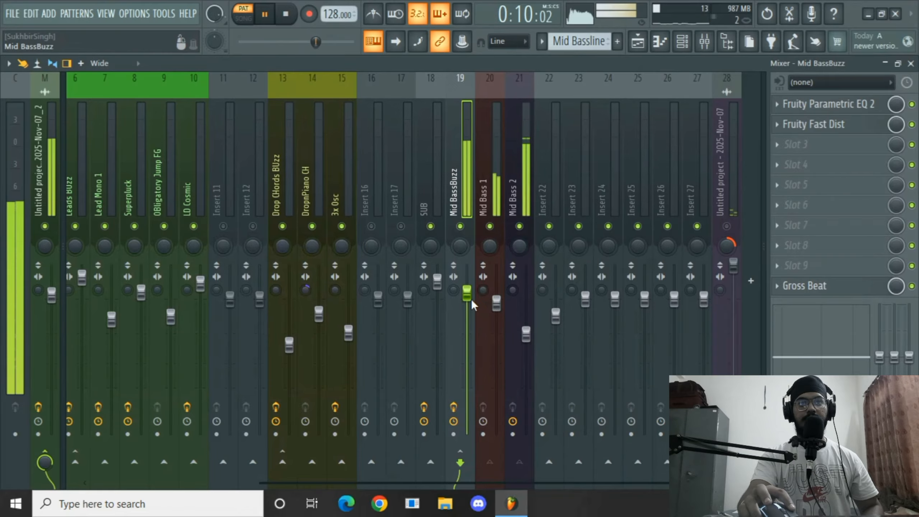
Mute the Drop Chords track in the playlist and return the song position to the start.
left_click_drag(471, 296, 470, 298)
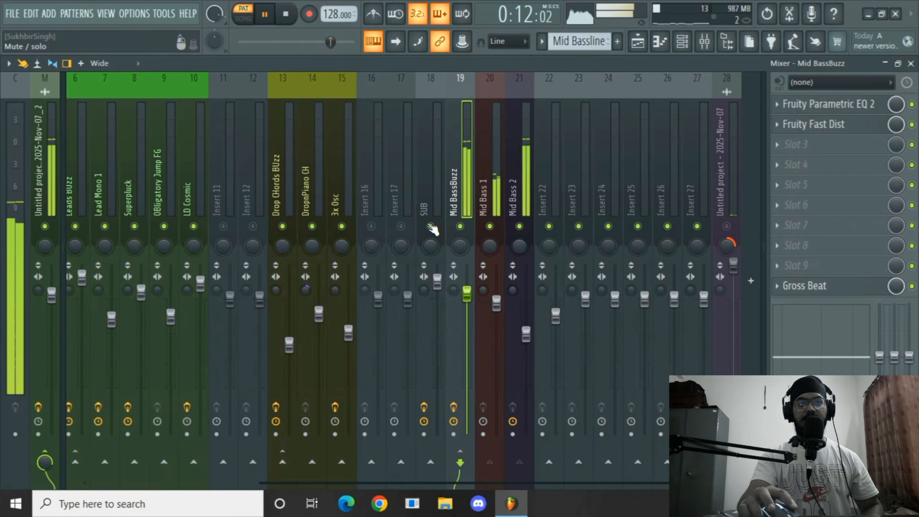
left_click(638, 42)
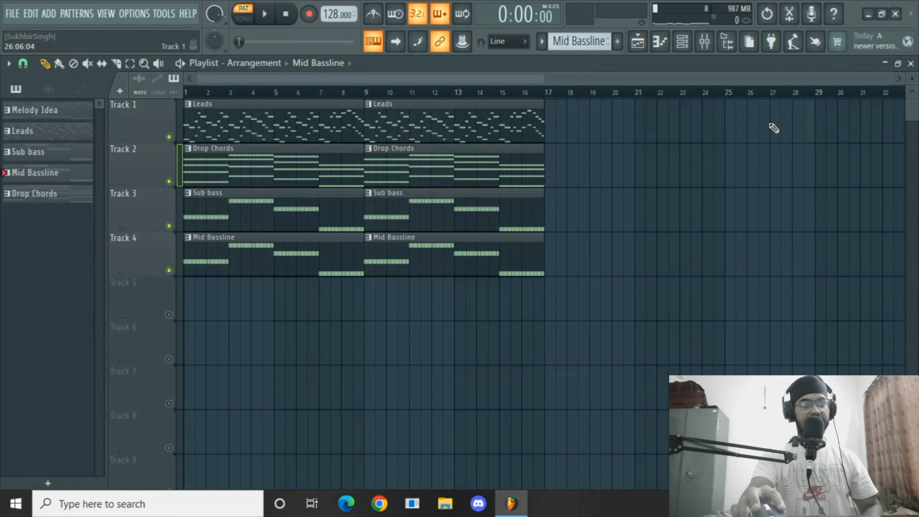
left_click(169, 181)
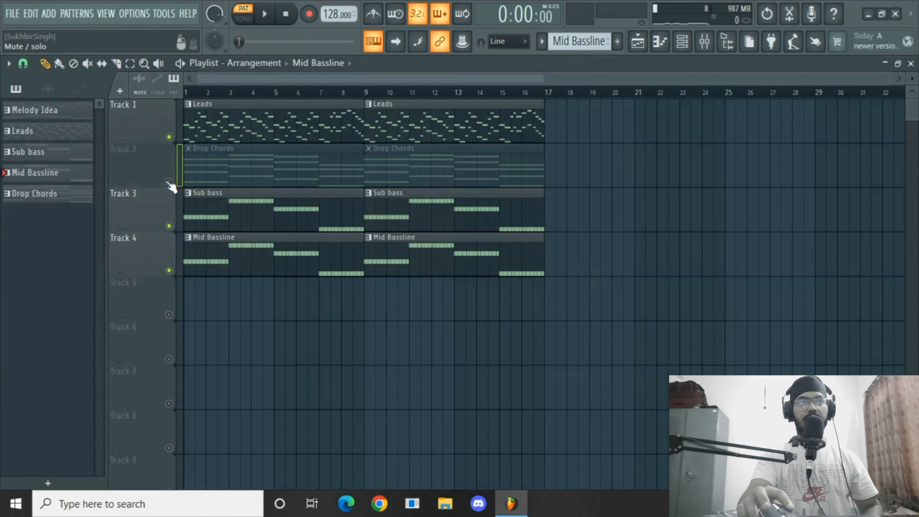
left_click(189, 91)
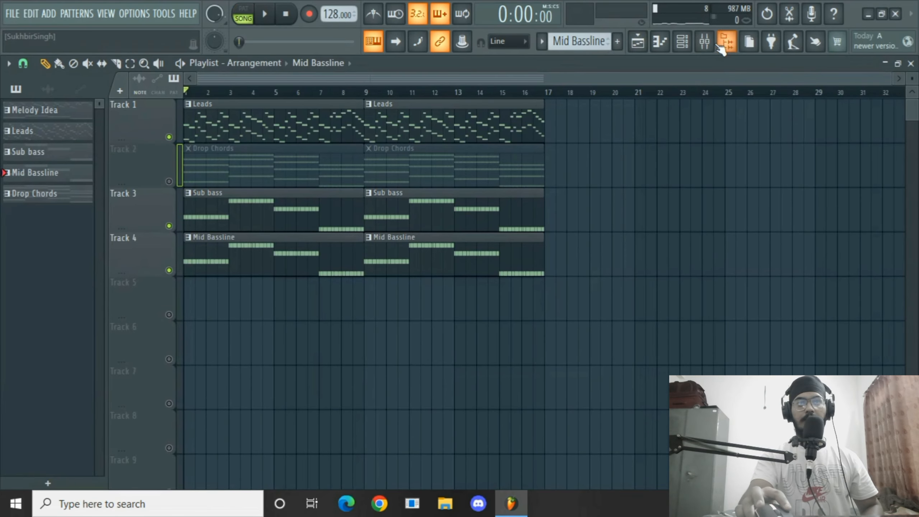
Play the song and raise the SUB fader to about 116% and the Mid BassBuzz fader to about 112%.
left_click(705, 41)
key("space")
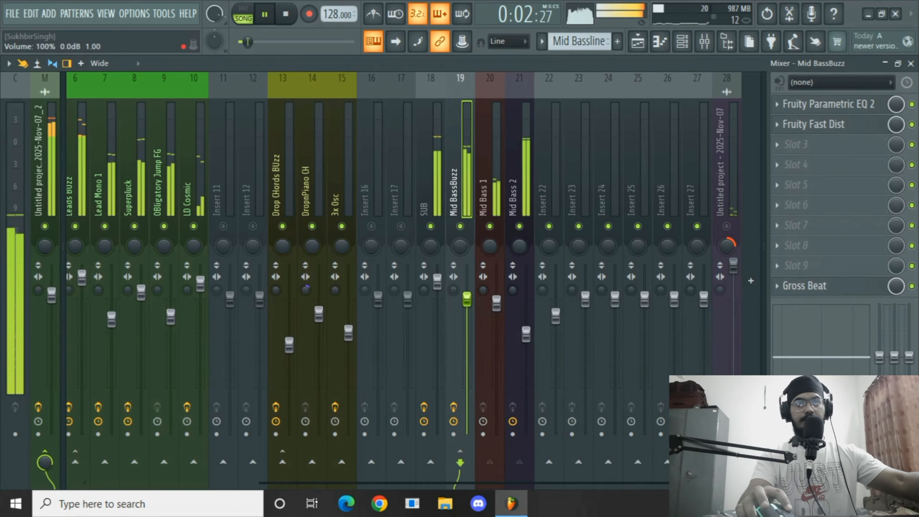
left_click_drag(437, 282, 437, 277)
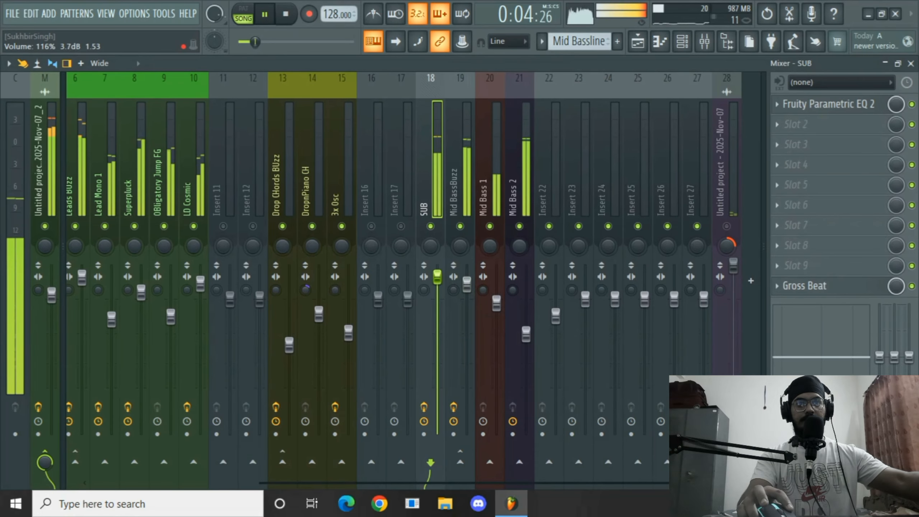
left_click(467, 284)
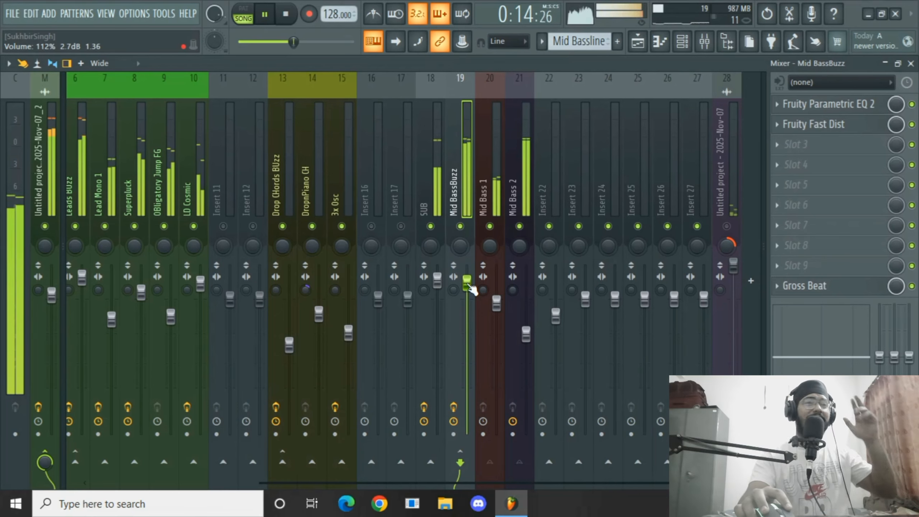
key("space")
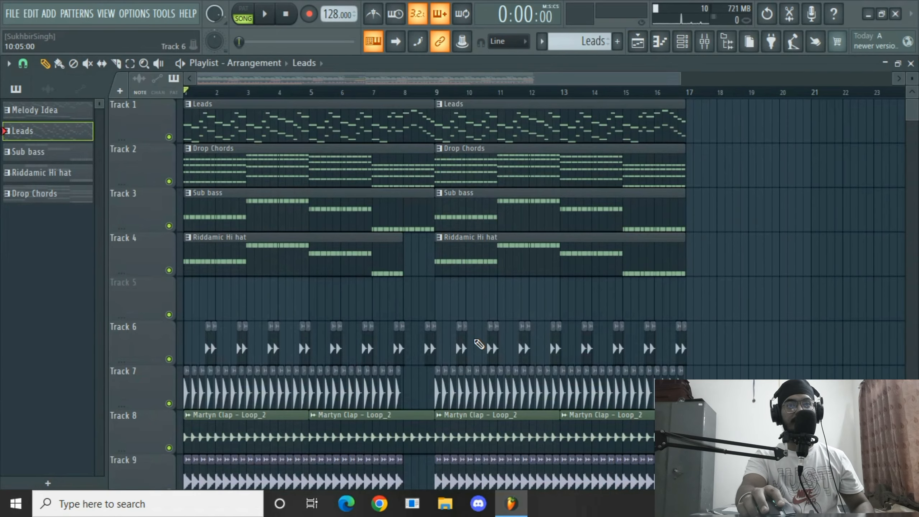
Review the drum tracks in the playlist while playing the song.
scroll(479, 344, "down", 3)
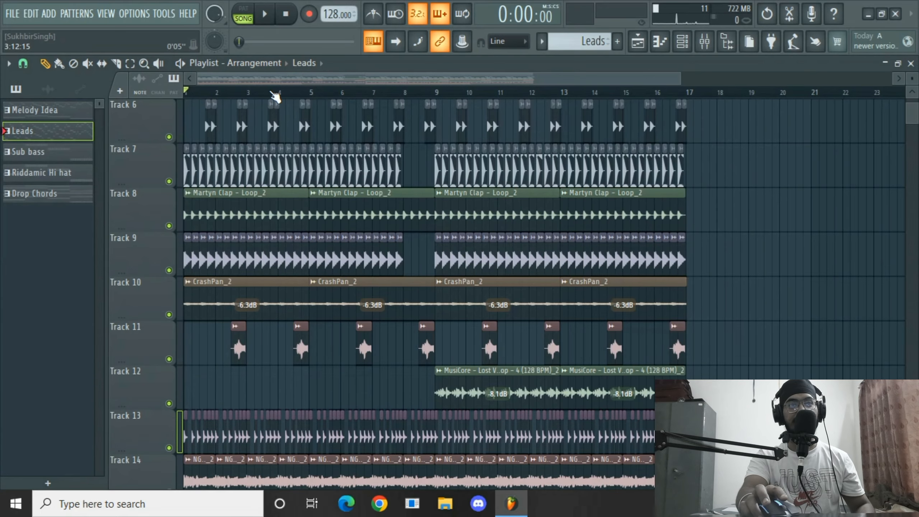
scroll(308, 255, "down", 1)
scroll(308, 258, "down", 2)
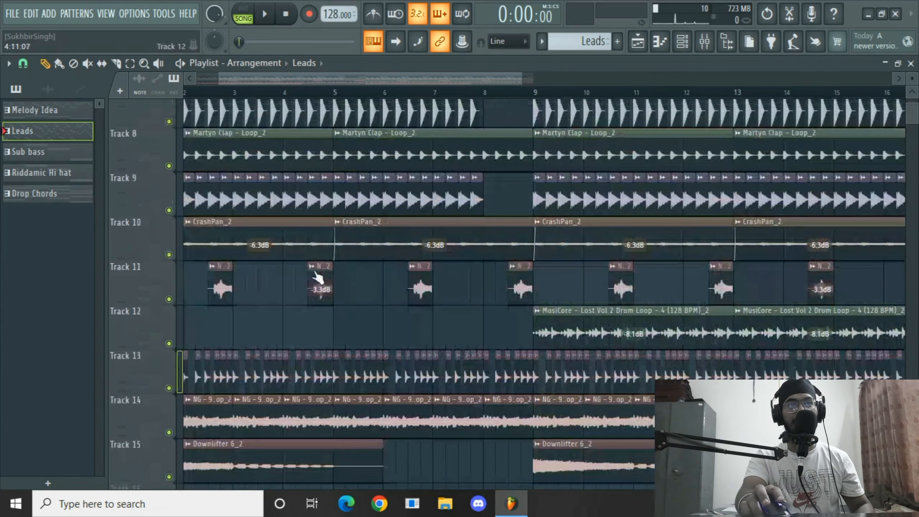
scroll(316, 274, "up", 3)
scroll(315, 93, "down", 2)
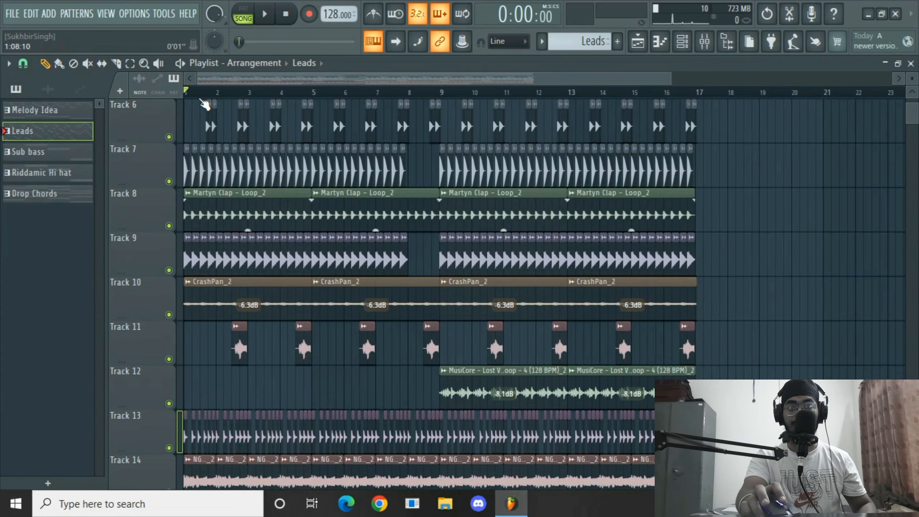
scroll(201, 98, "down", 1)
scroll(208, 187, "up", 4)
scroll(213, 197, "down", 4)
key("space")
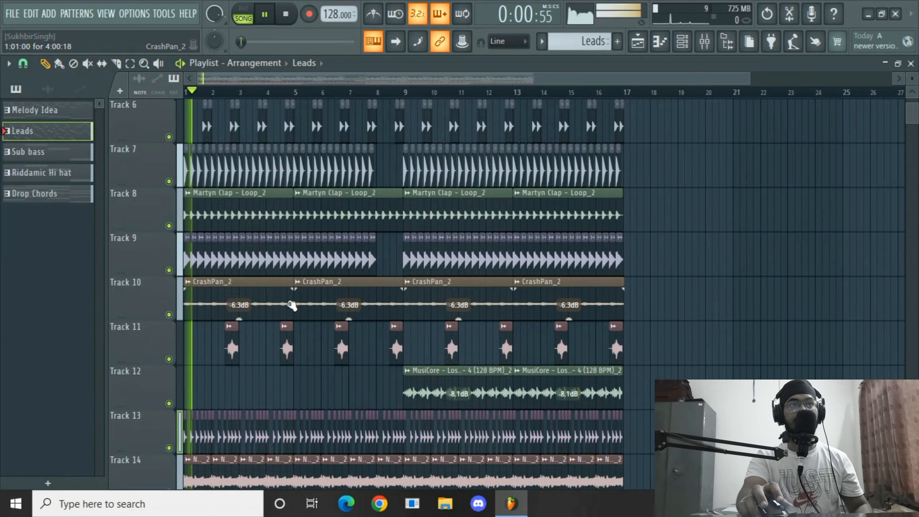
scroll(304, 353, "up", 2)
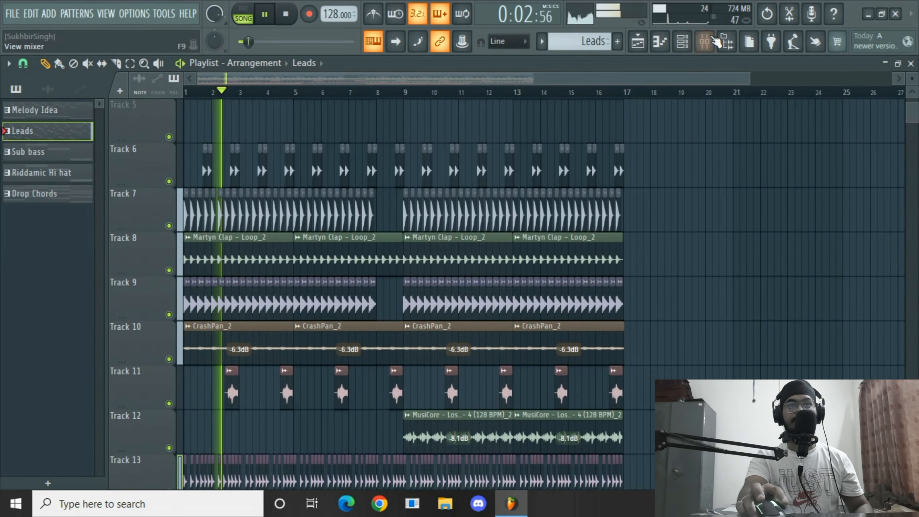
Inspect the Kick, Clap, Crash PAned and Savage Sounds hi-hat drum tracks in the mixer.
left_click(713, 39)
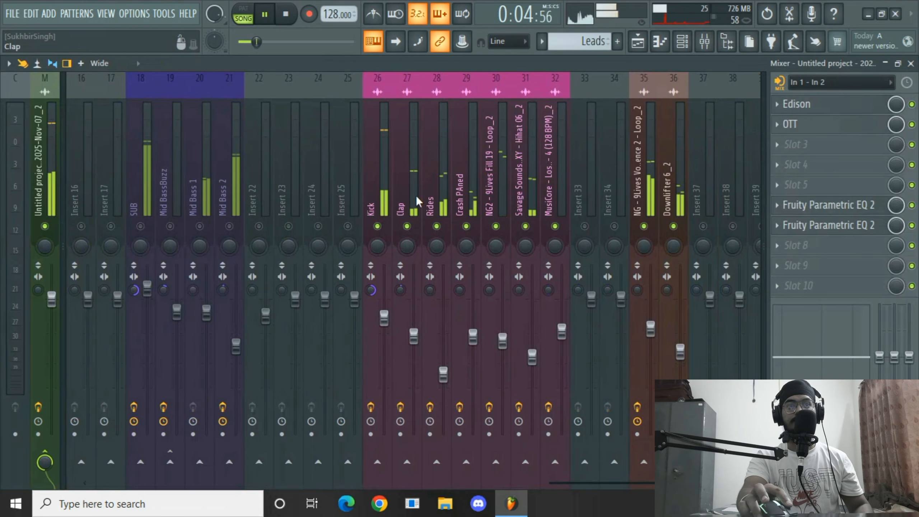
left_click(380, 198)
left_click(416, 195)
left_click(468, 186)
left_click(515, 179)
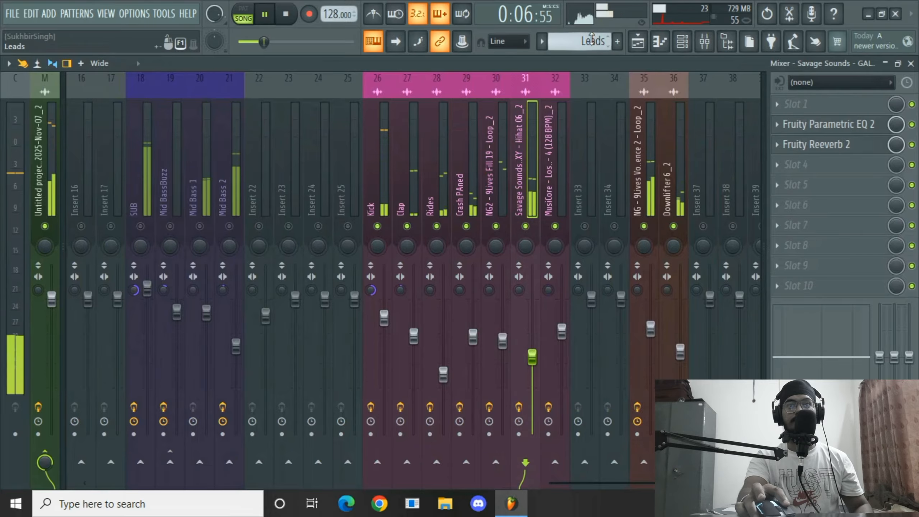
Scroll through the drum tracks in the playlist during playback, then stop the song.
left_click(638, 44)
scroll(425, 256, "down", 2)
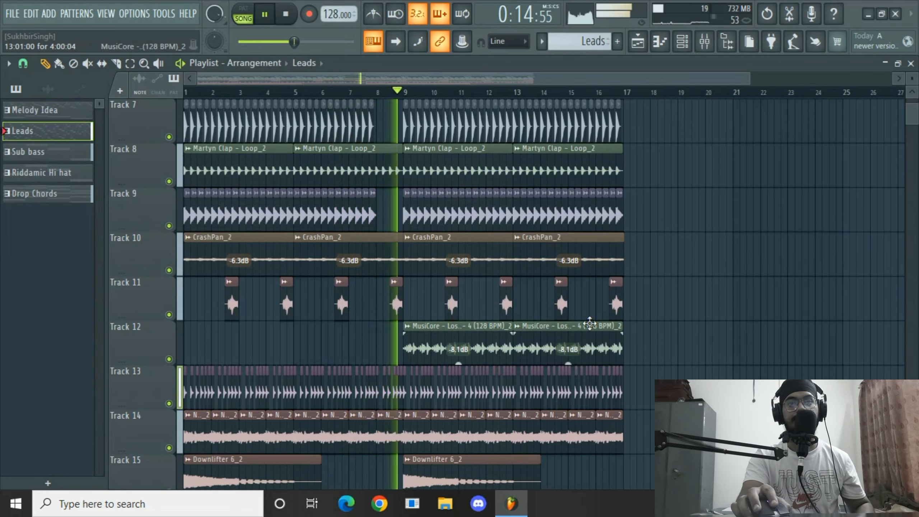
scroll(687, 344, "down", 1)
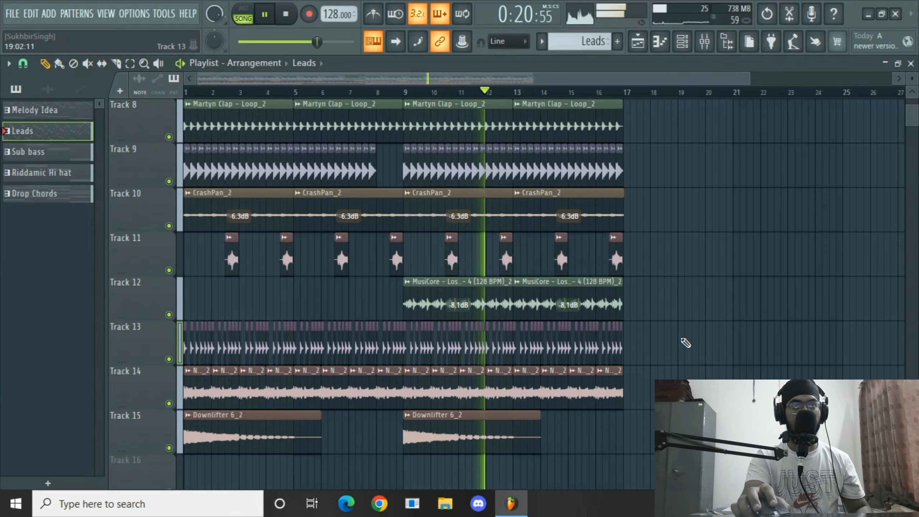
scroll(686, 343, "up", 2)
scroll(684, 342, "up", 3)
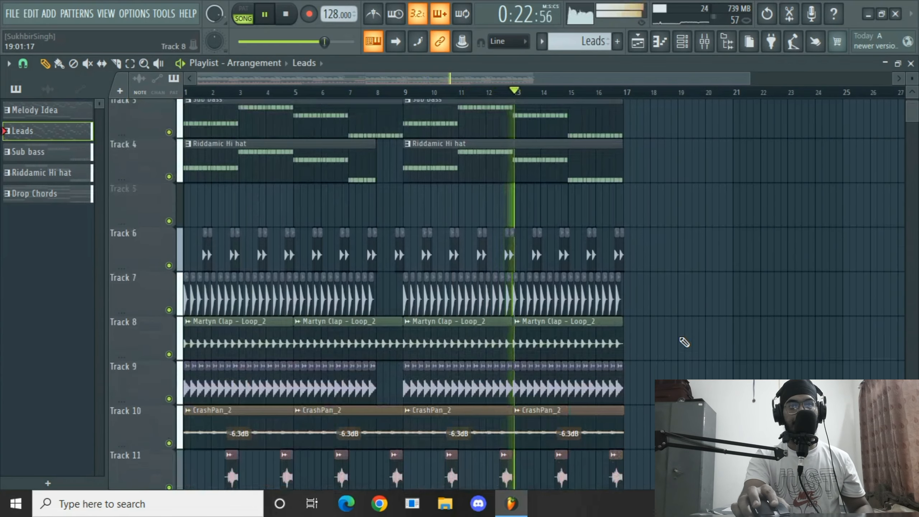
scroll(684, 342, "up", 2)
scroll(684, 342, "down", 5)
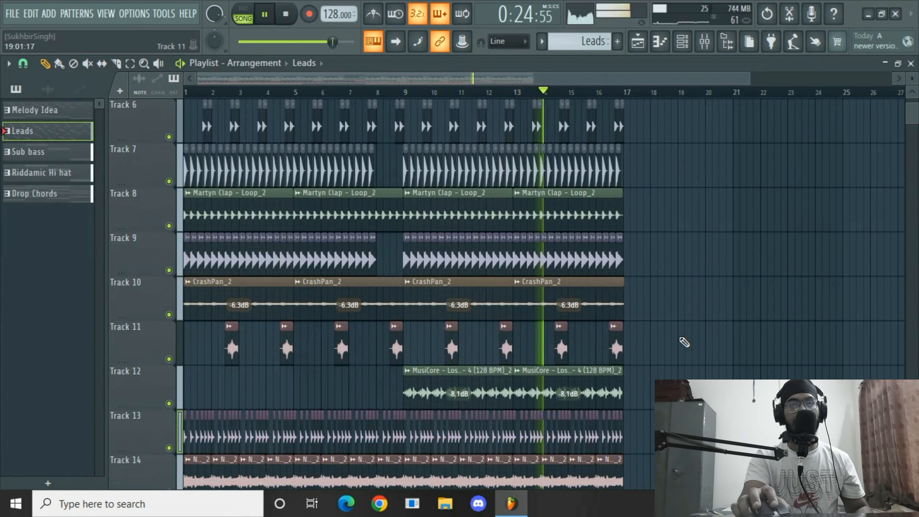
scroll(684, 342, "down", 4)
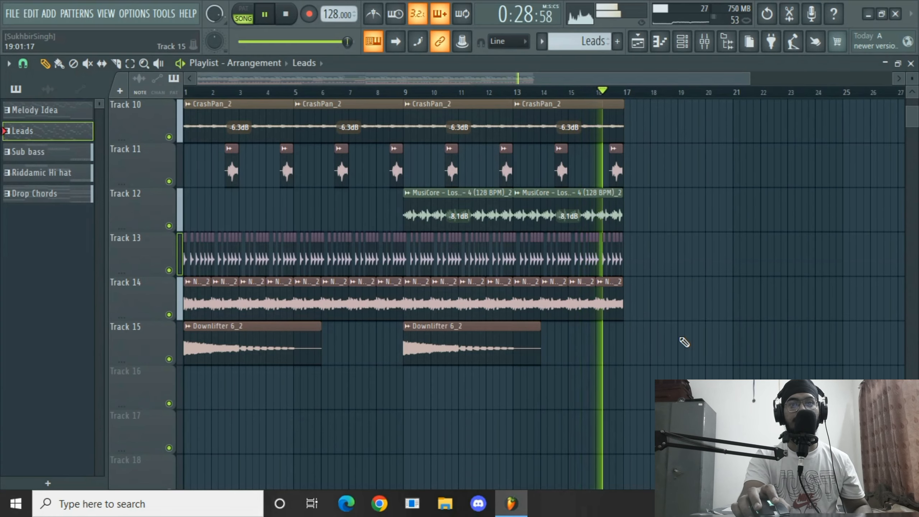
key("space")
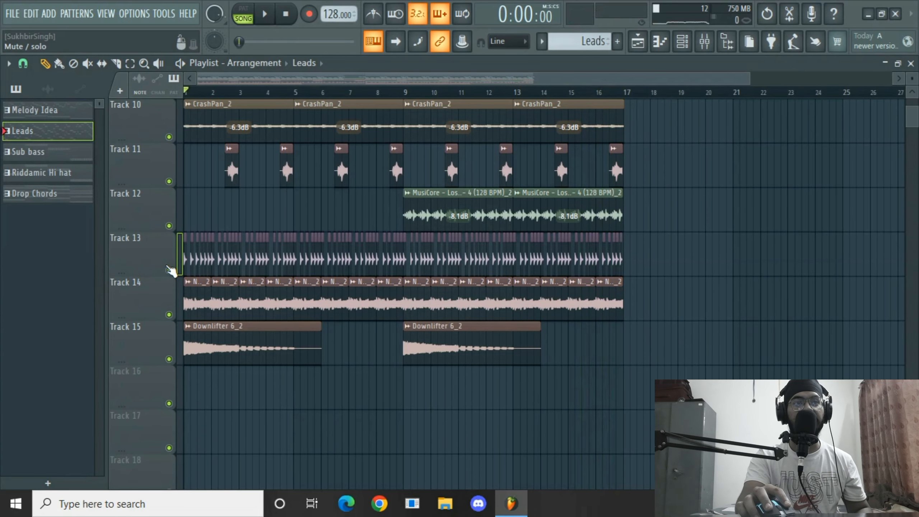
Solo playlist Track 13 holding the hi-hat loop and play it back.
right_click(169, 270)
scroll(242, 95, "up", 3)
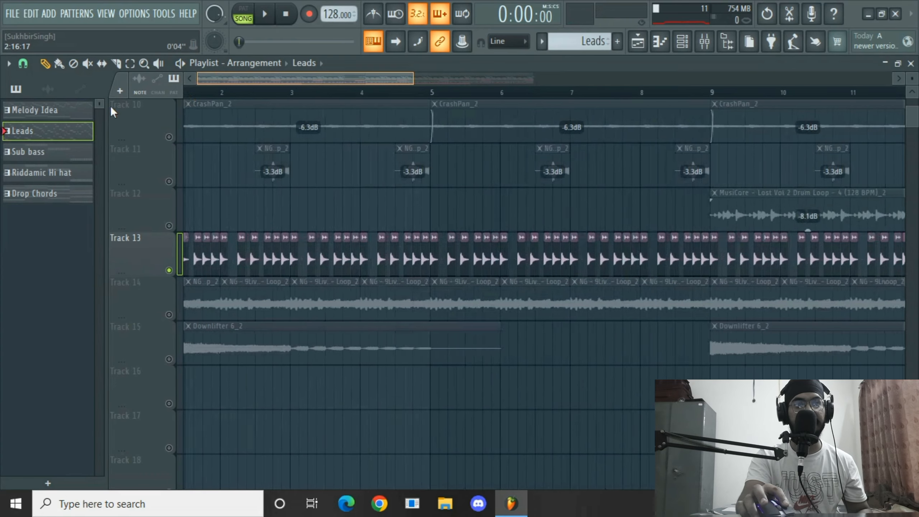
left_click_drag(111, 106, 109, 107)
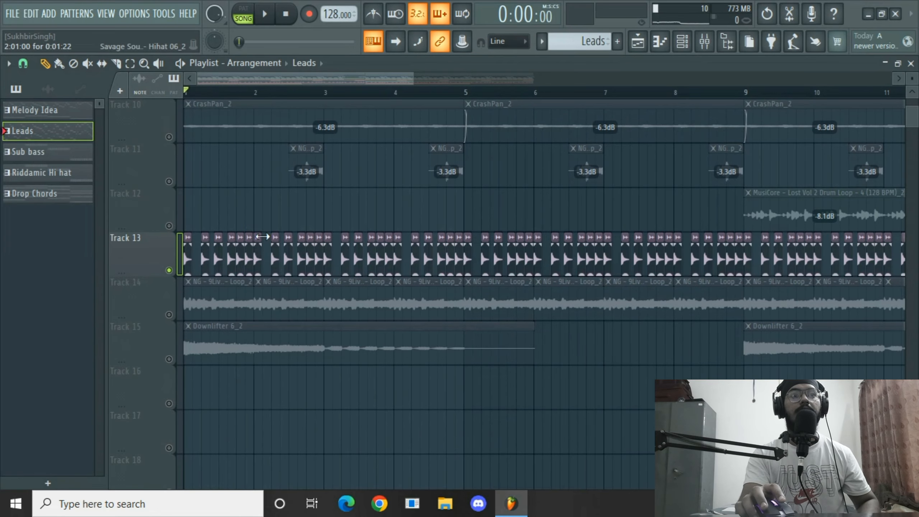
key("space")
scroll(236, 242, "up", 5)
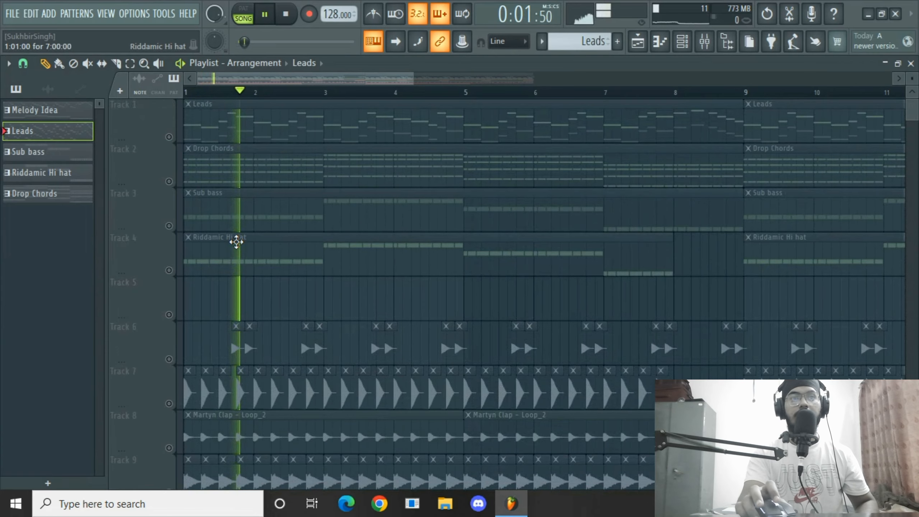
scroll(400, 261, "down", 5)
Open the Fruity Parametric EQ 2 on the Savage Sounds hi-hat mixer track to inspect it.
left_click(715, 42)
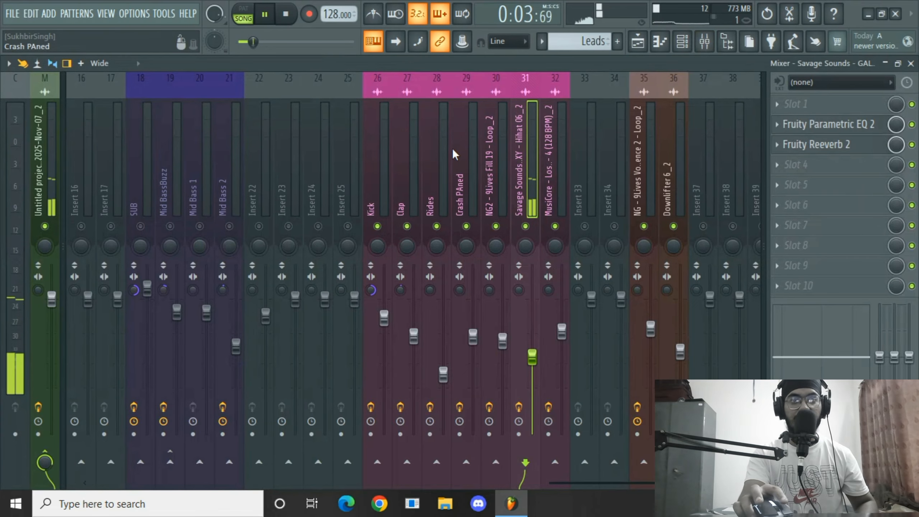
left_click(820, 125)
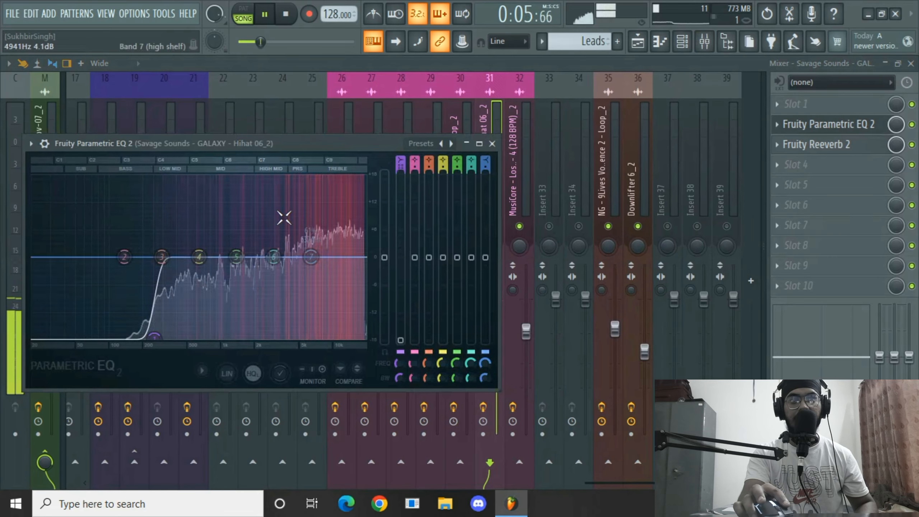
left_click(493, 144)
left_click(390, 156)
scroll(390, 190, "left", 5)
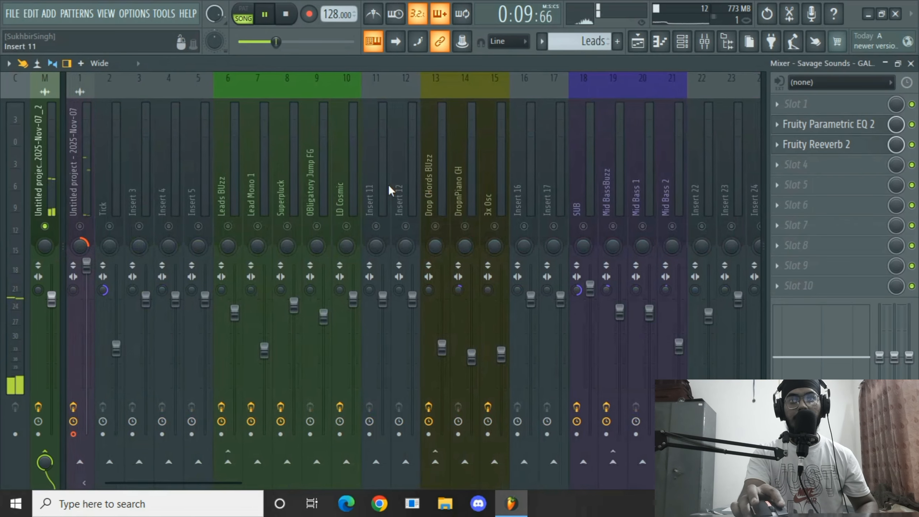
Unmute the Leads Buzz, Lead Mono 1, Superpluck and Obligatory Jump FG mixer tracks and return to the playlist.
key("space")
left_click(261, 226)
left_click(288, 226)
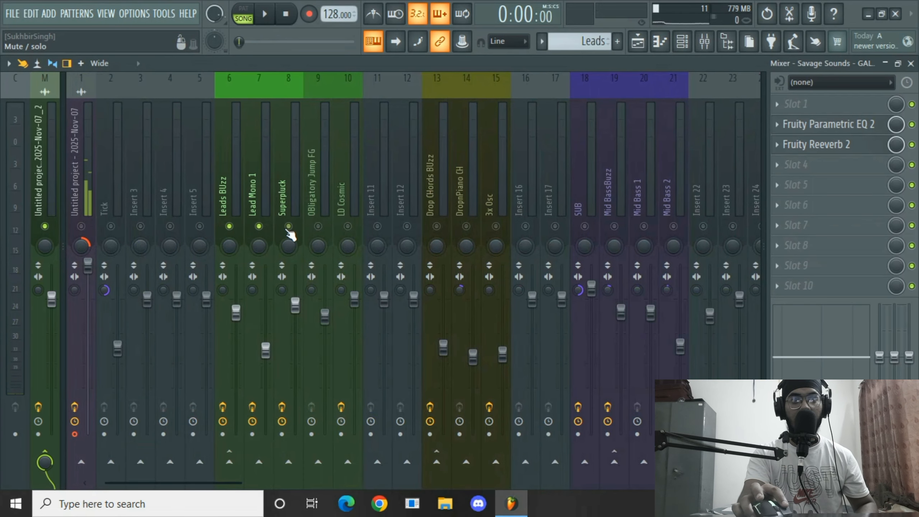
left_click(318, 226)
left_click(348, 227)
scroll(375, 178, "right", 6)
scroll(373, 170, "right", 9)
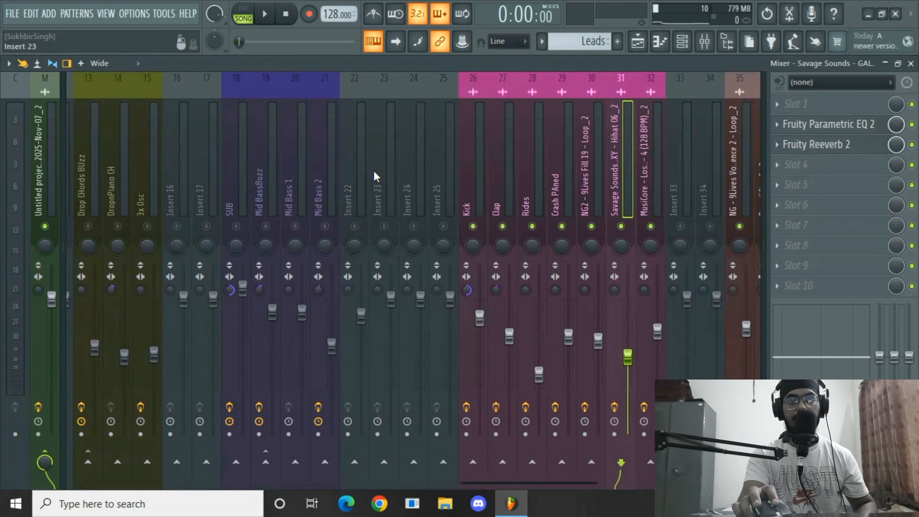
left_click(704, 41)
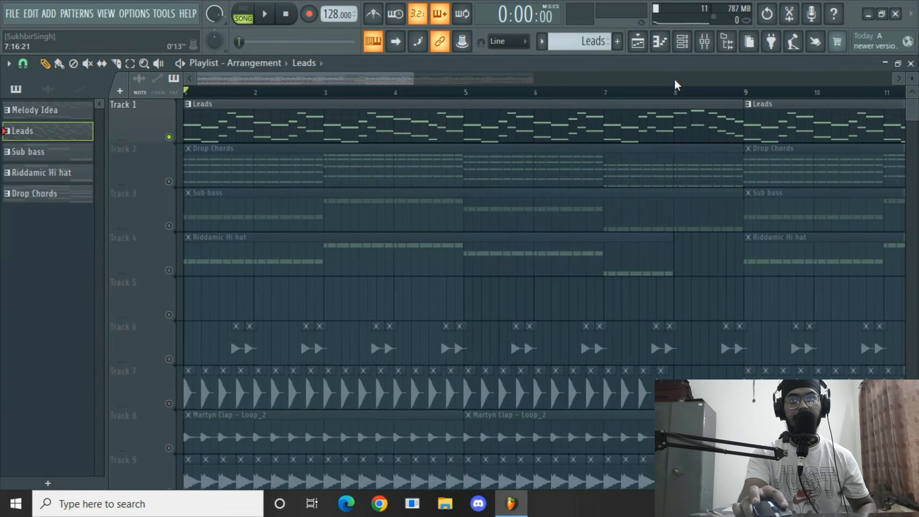
Raise the Savage Sounds hi-hat mixer track's fader slightly while the song plays.
left_click(704, 51)
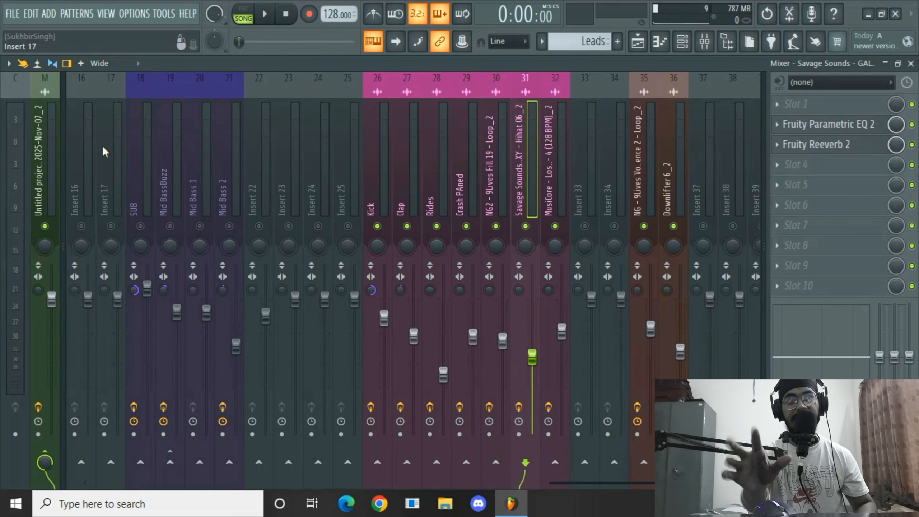
key("space")
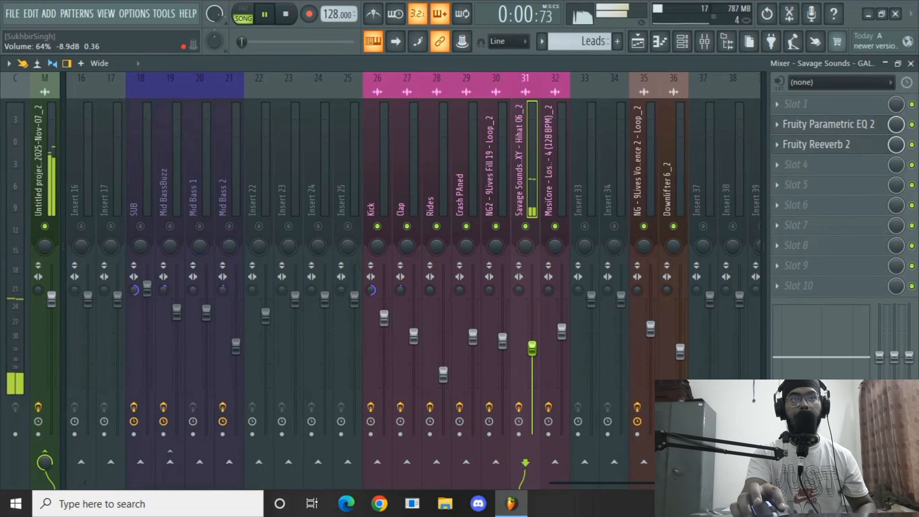
left_click_drag(532, 348, 535, 340)
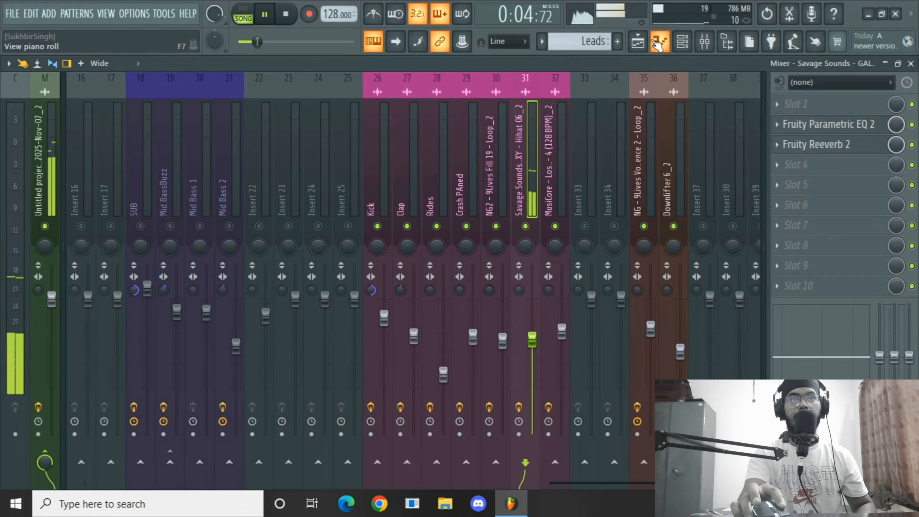
Stop playback and solo playlist Track 14 holding the NG - 9Lives vocal ambience loop.
left_click(638, 41)
scroll(448, 217, "down", 10)
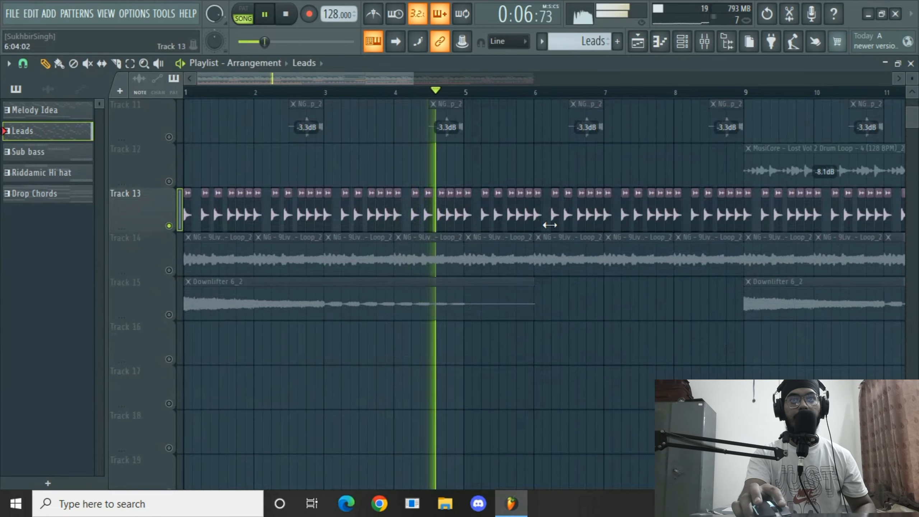
key("space")
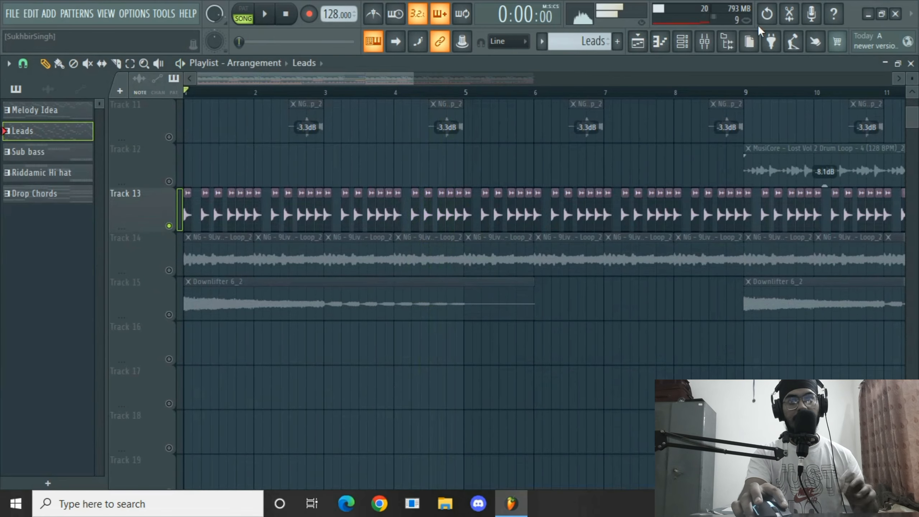
left_click(713, 44)
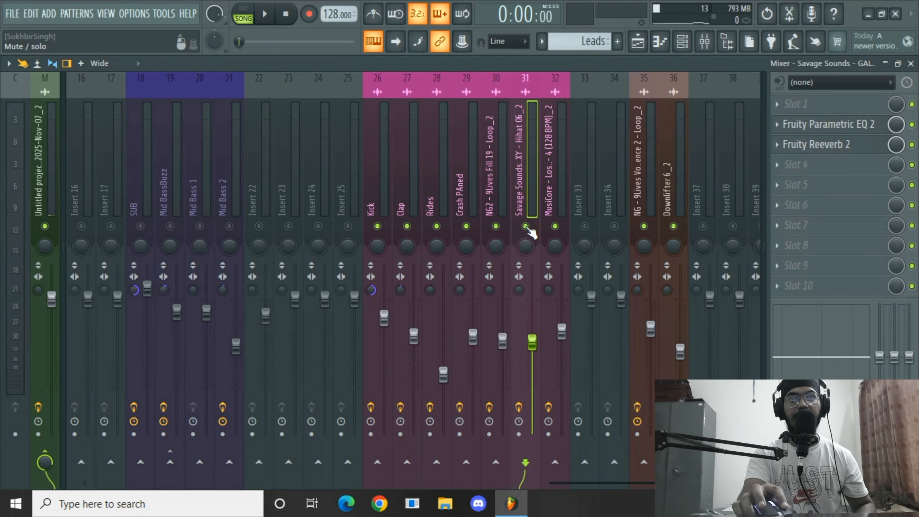
left_click(637, 41)
scroll(466, 160, "up", 3)
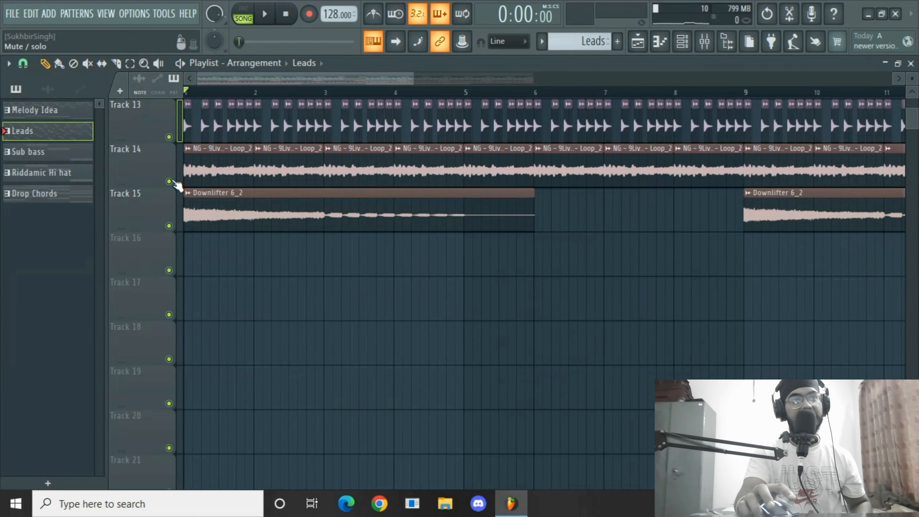
right_click(169, 181)
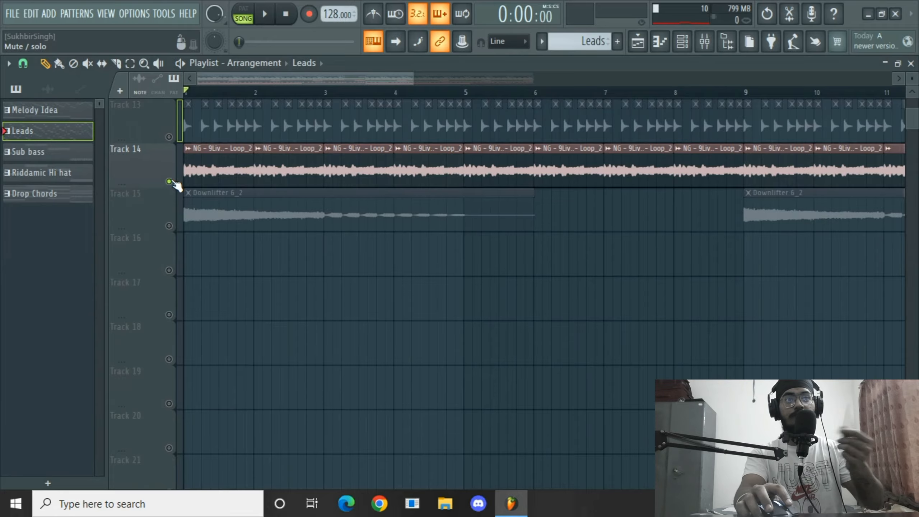
Solo the NG - 9Lives Vocal Ambience 2 mixer track and start playback.
left_click(706, 47)
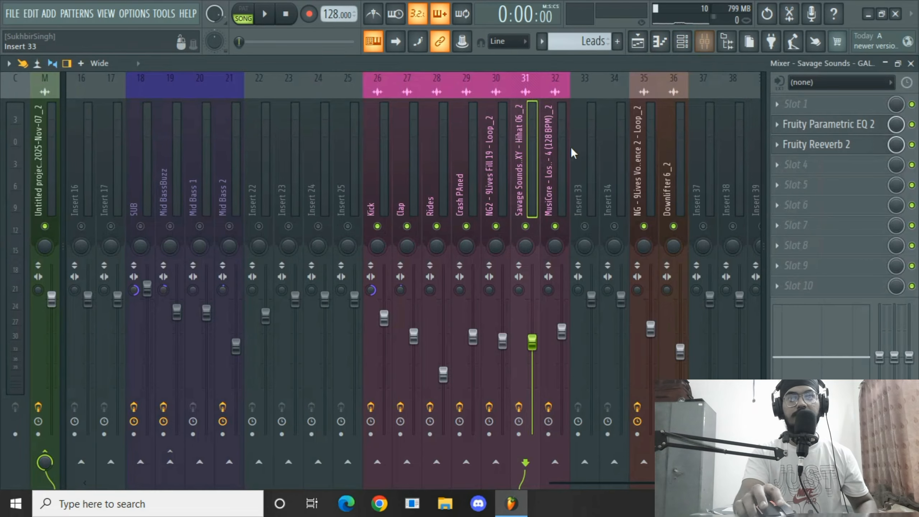
left_click(595, 150)
right_click(608, 226)
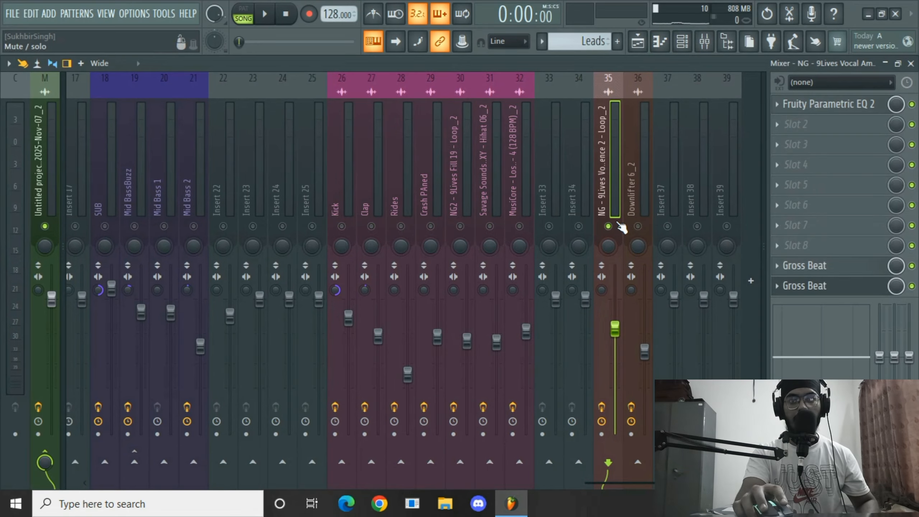
key("space")
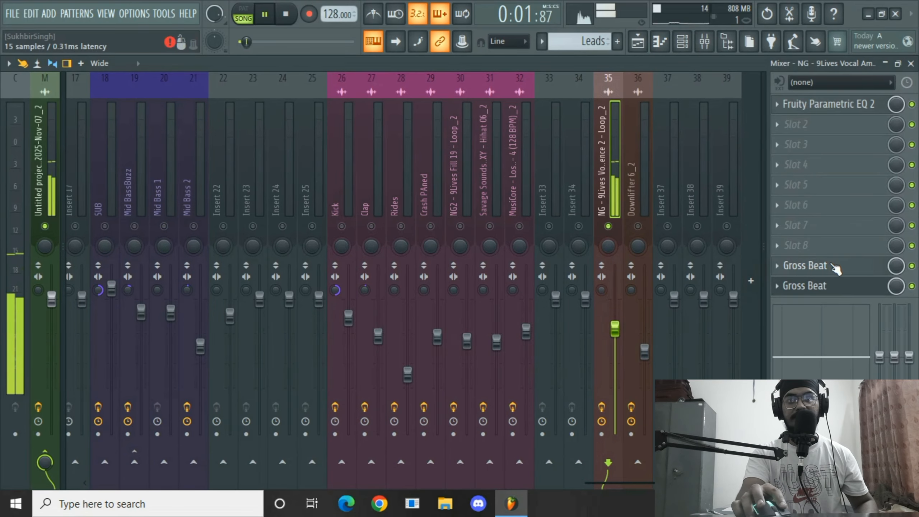
Inspect the Fruity Parametric EQ 2 and both Gross Beat effects on the vocal ambience mixer track, then stop playback.
left_click(789, 105)
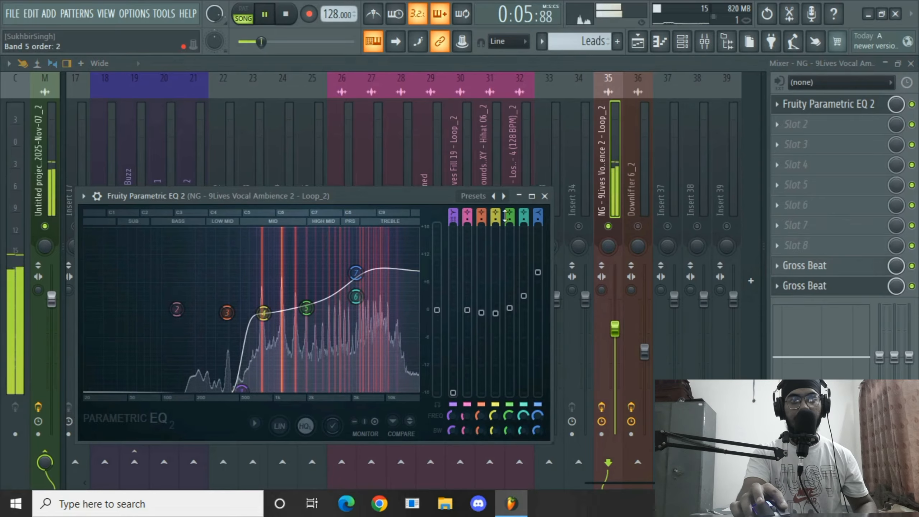
left_click(544, 196)
left_click(805, 266)
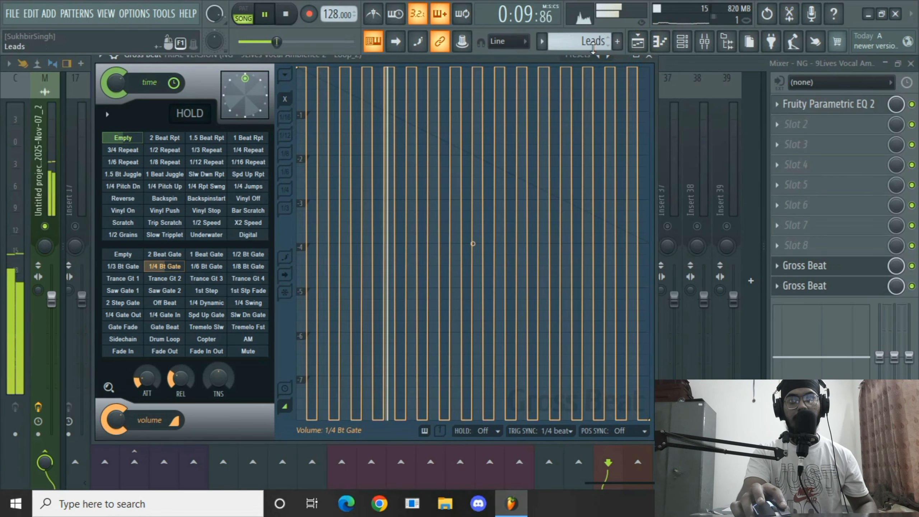
left_click(649, 56)
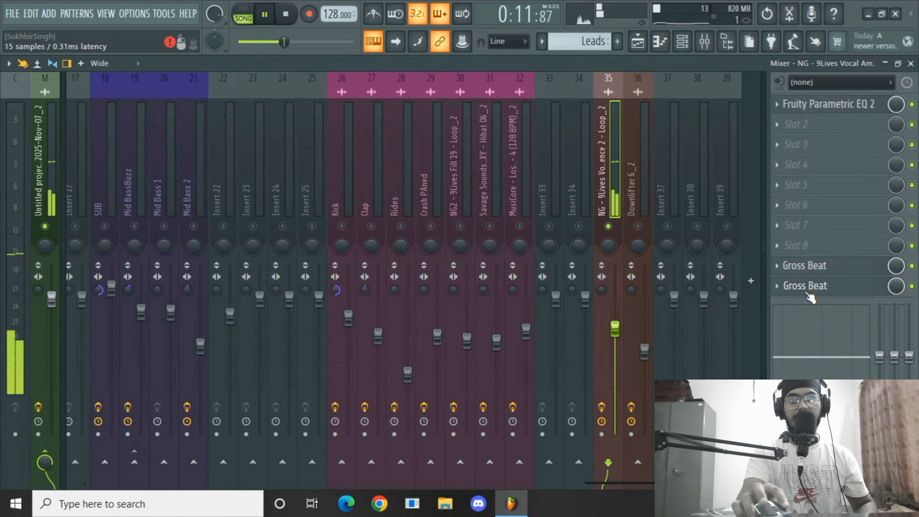
left_click(820, 286)
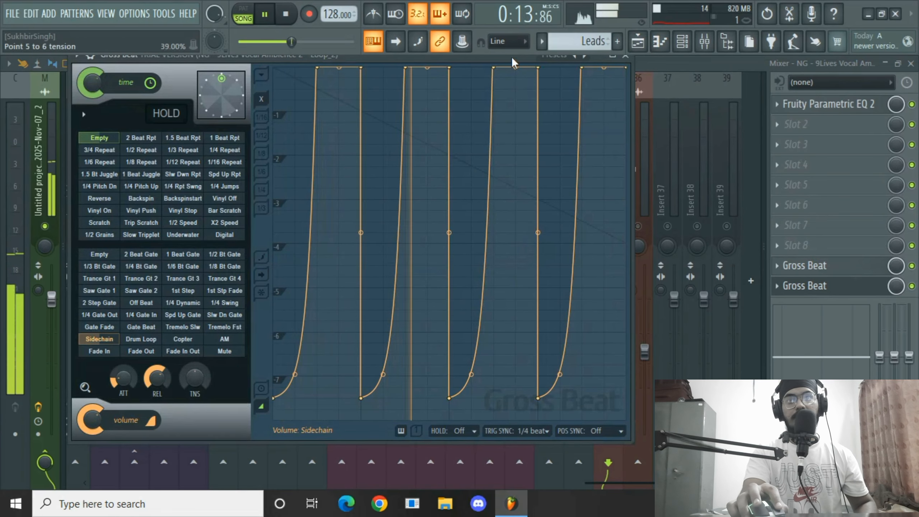
key("space")
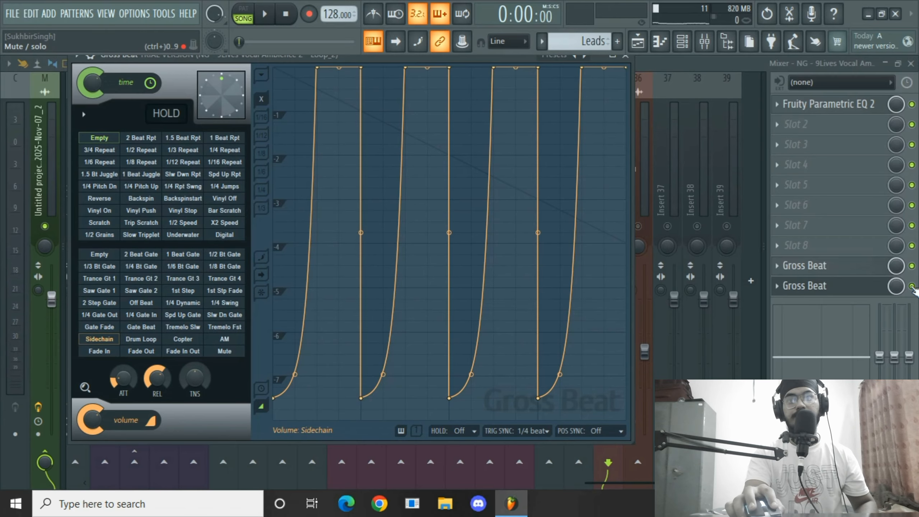
Toggle the Sidechain Gross Beat slot on the vocal ambience track and audition the track again.
left_click(912, 286)
key("space")
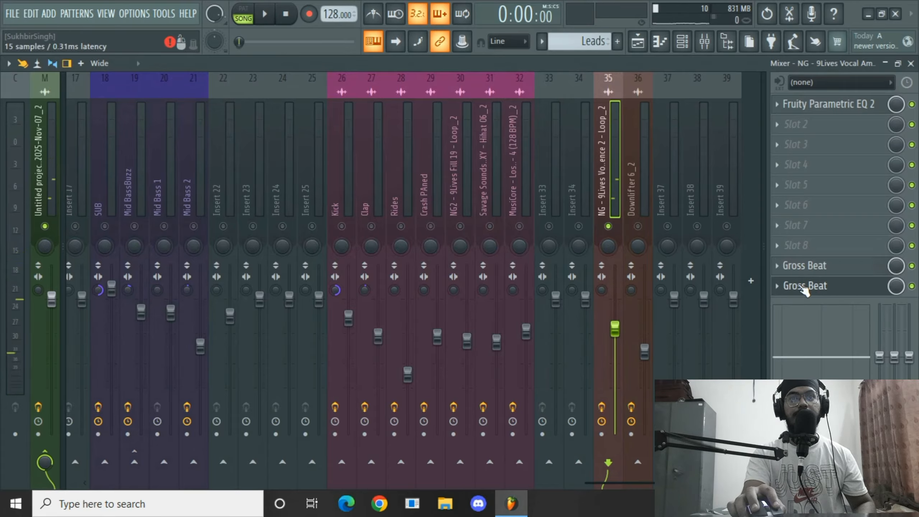
key("space")
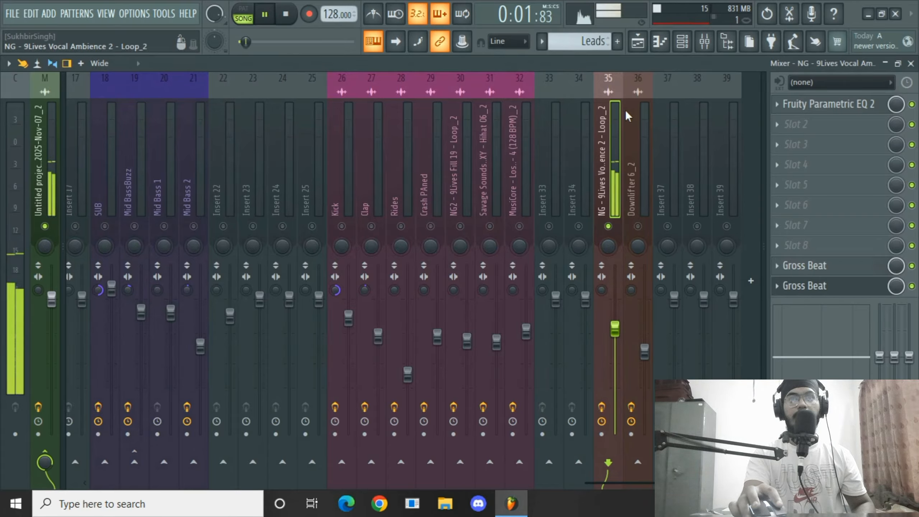
key("space")
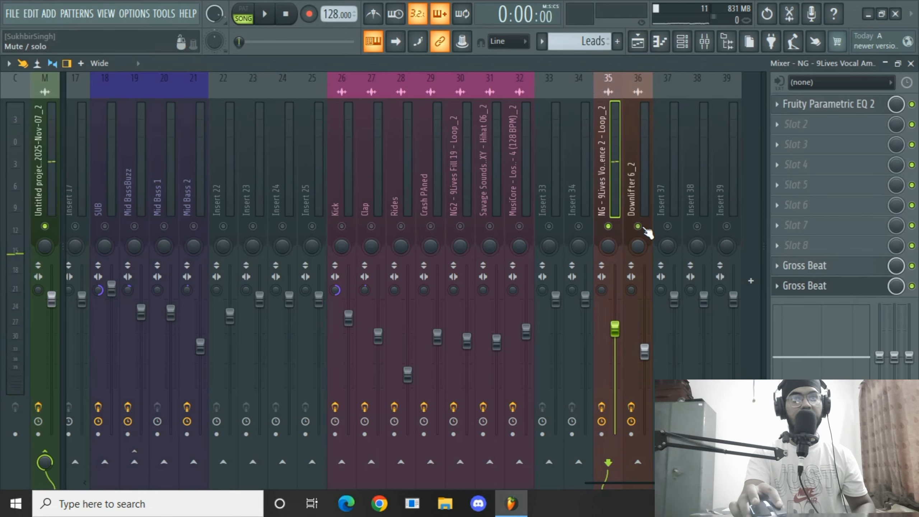
Unmute playlist Track 15 with the Downlifter 6_2 clip and audition it alongside the ambience loop from different bars.
left_click(634, 48)
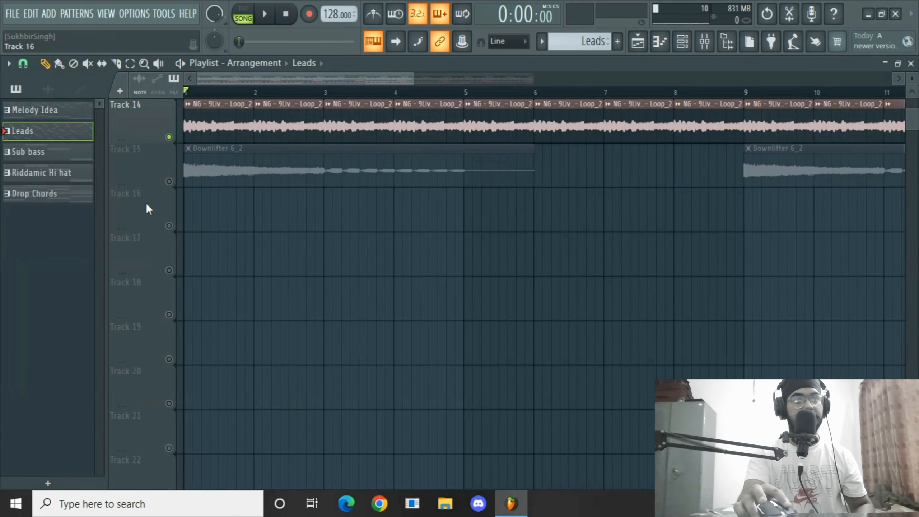
left_click(169, 181)
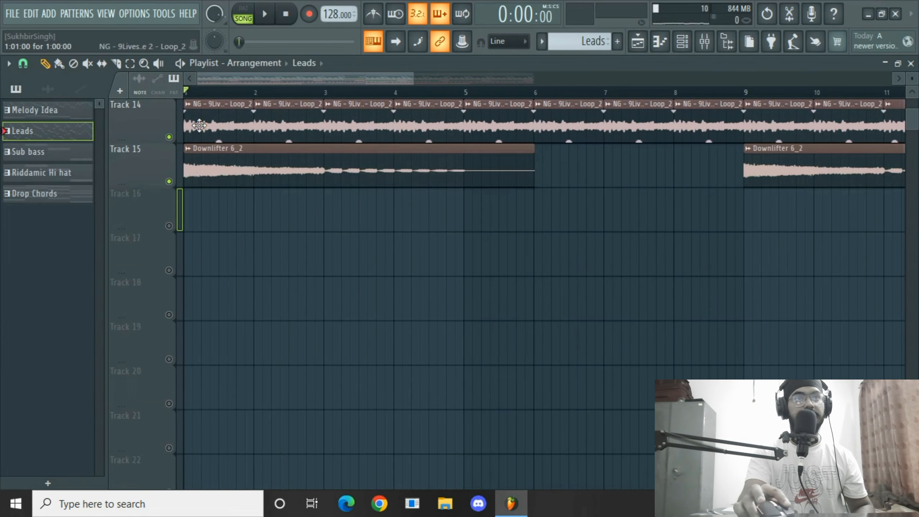
key("space")
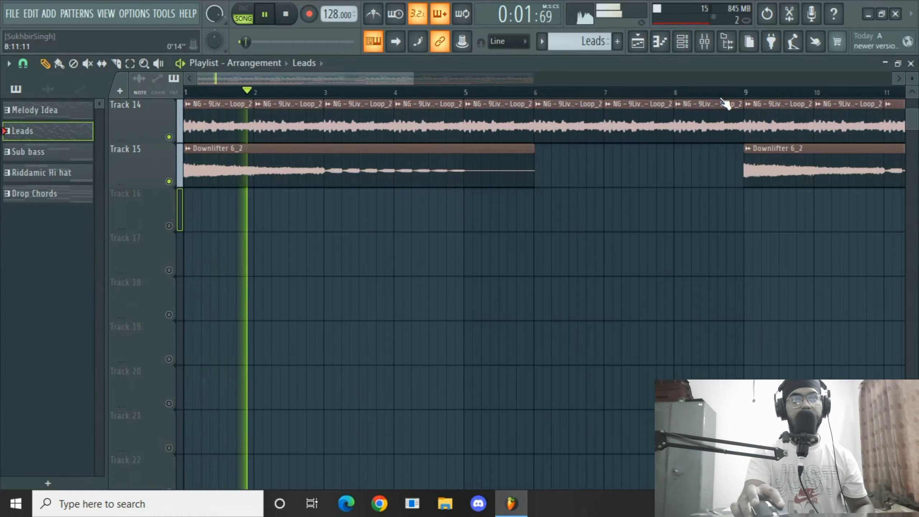
left_click(432, 92)
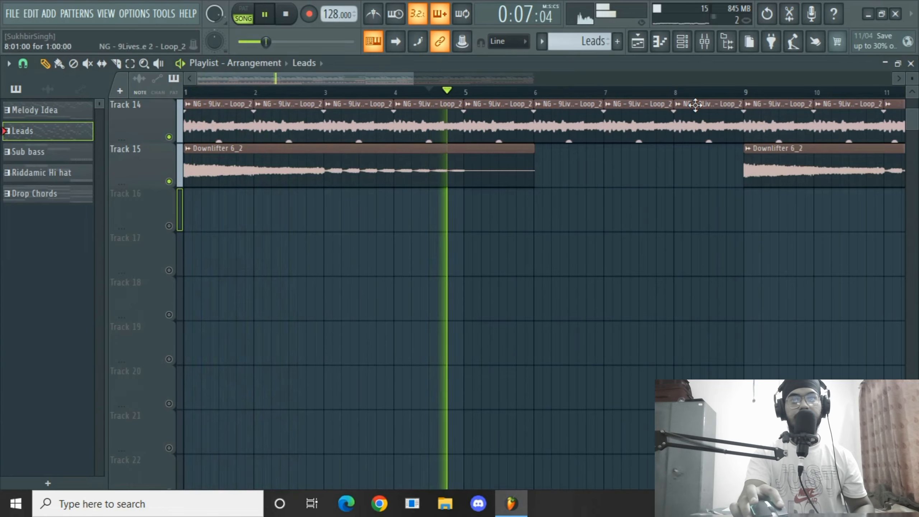
left_click(736, 93)
scroll(751, 95, "down", 3)
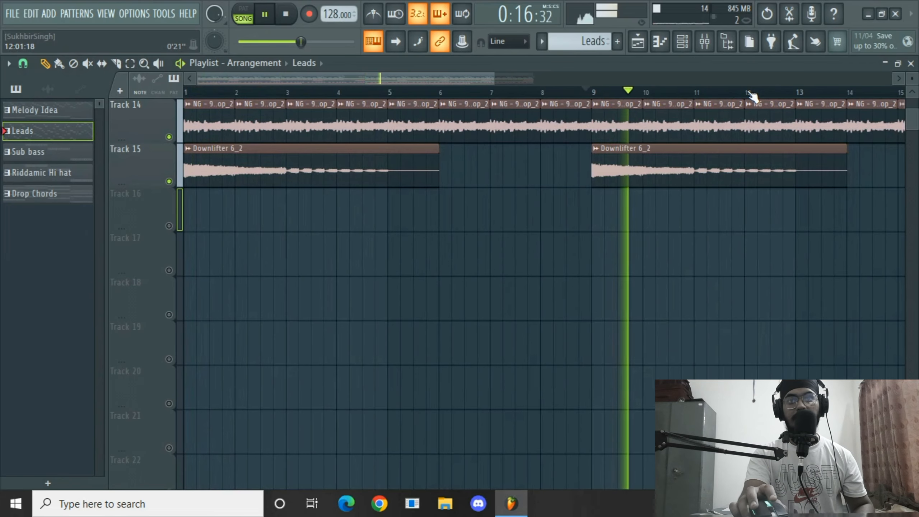
key("space")
Unsolo all playlist tracks, play the full arrangement and reopen the mixer.
scroll(526, 308, "up", 4)
scroll(526, 309, "up", 5)
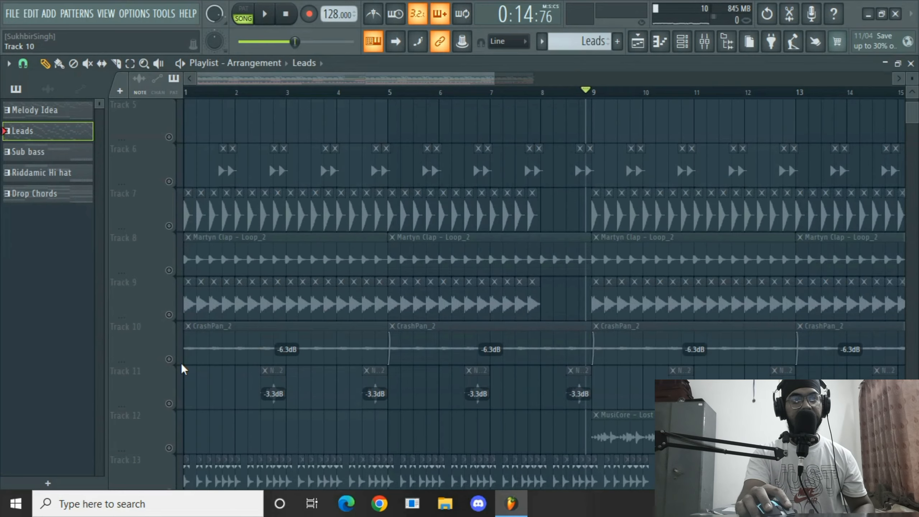
right_click(169, 358)
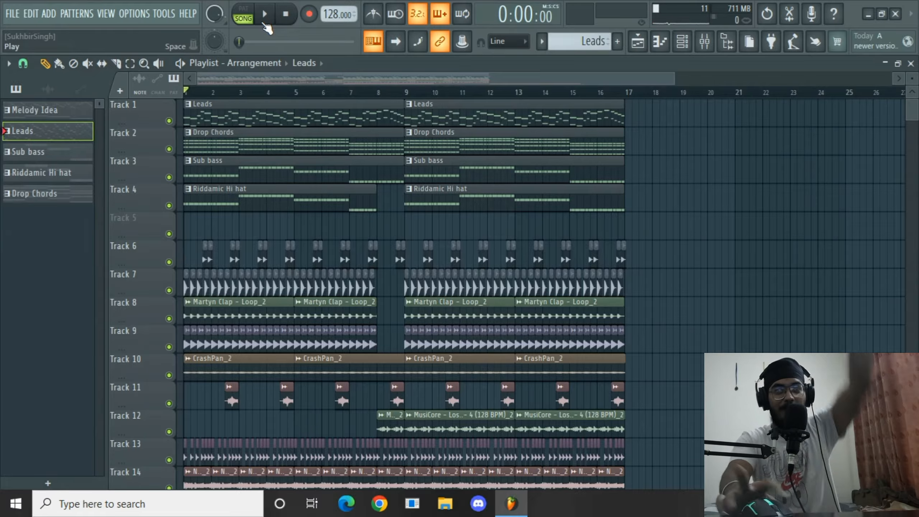
left_click(264, 24)
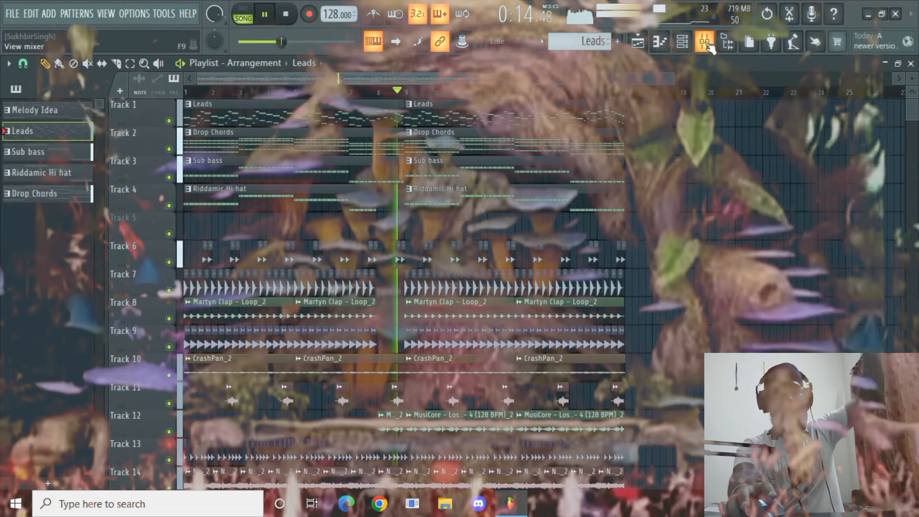
left_click(705, 42)
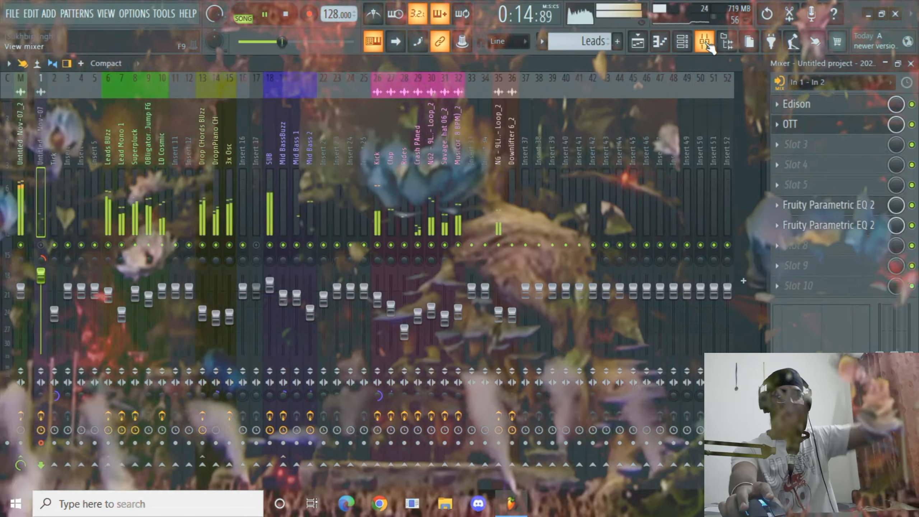